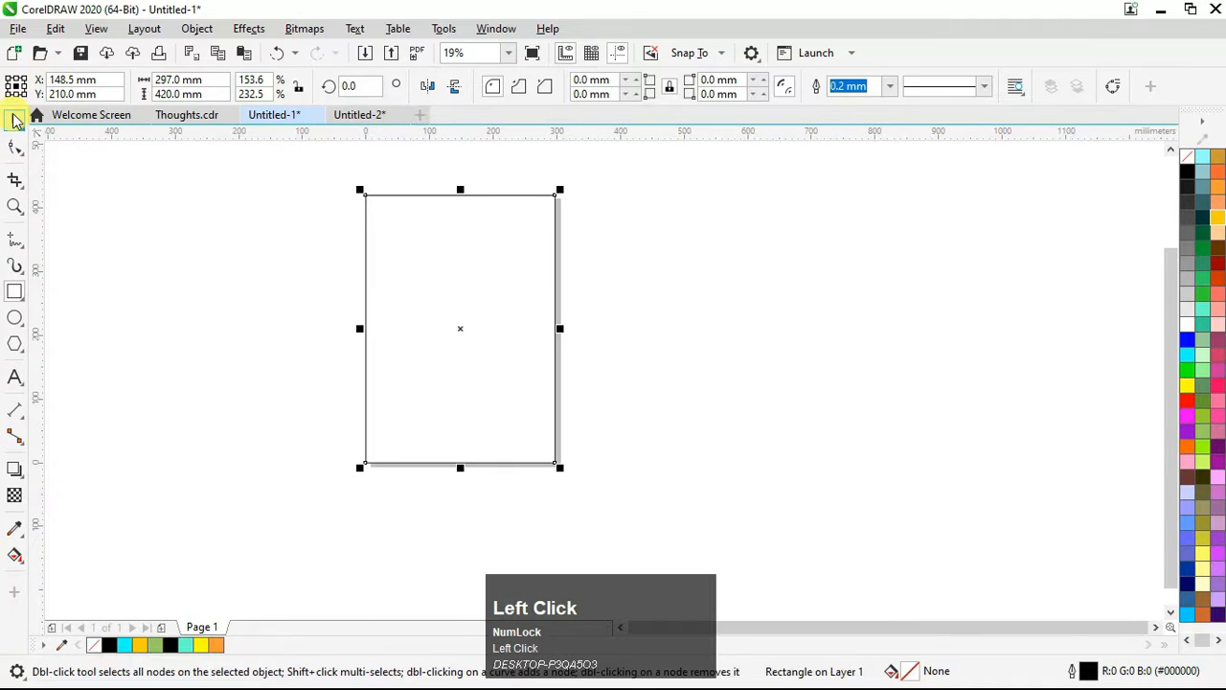
Step: Add a one-step inside contour to the page-sized rectangle and switch the document units to inches
click(14, 467)
drag(365, 219, 378, 219)
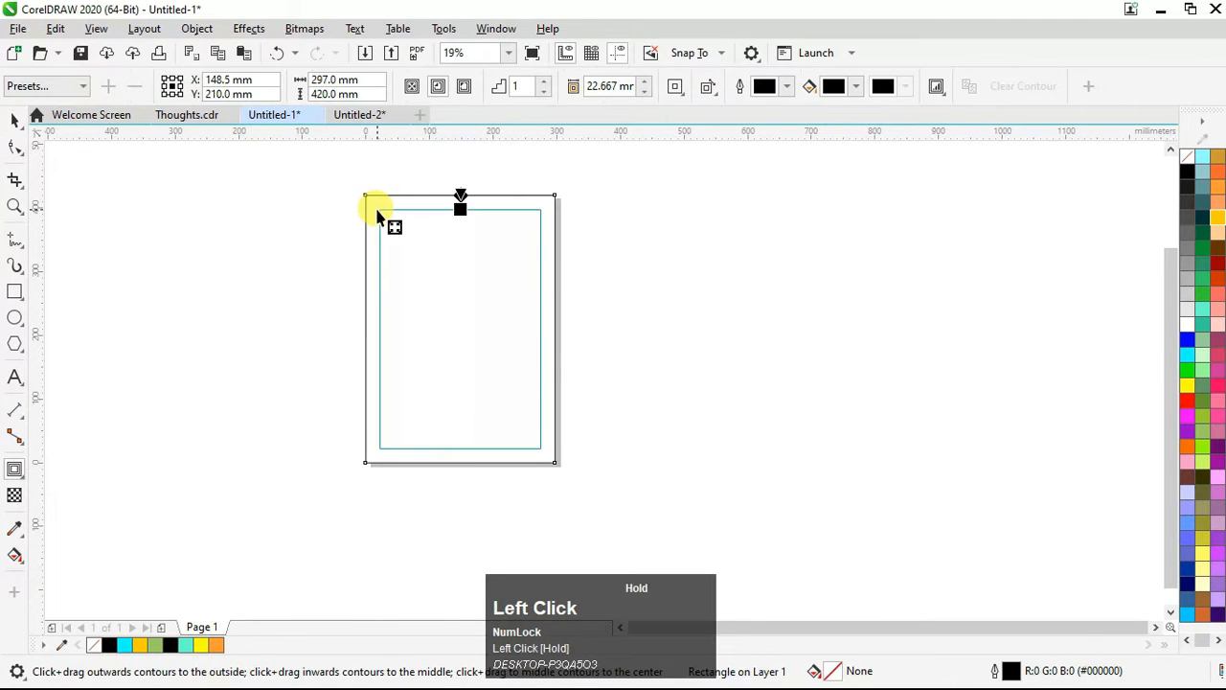
click(14, 119)
click(287, 192)
click(476, 85)
click(466, 109)
Step: Set the contour offset to 0.5 inches and break the contour apart into two separate rectangles
click(479, 209)
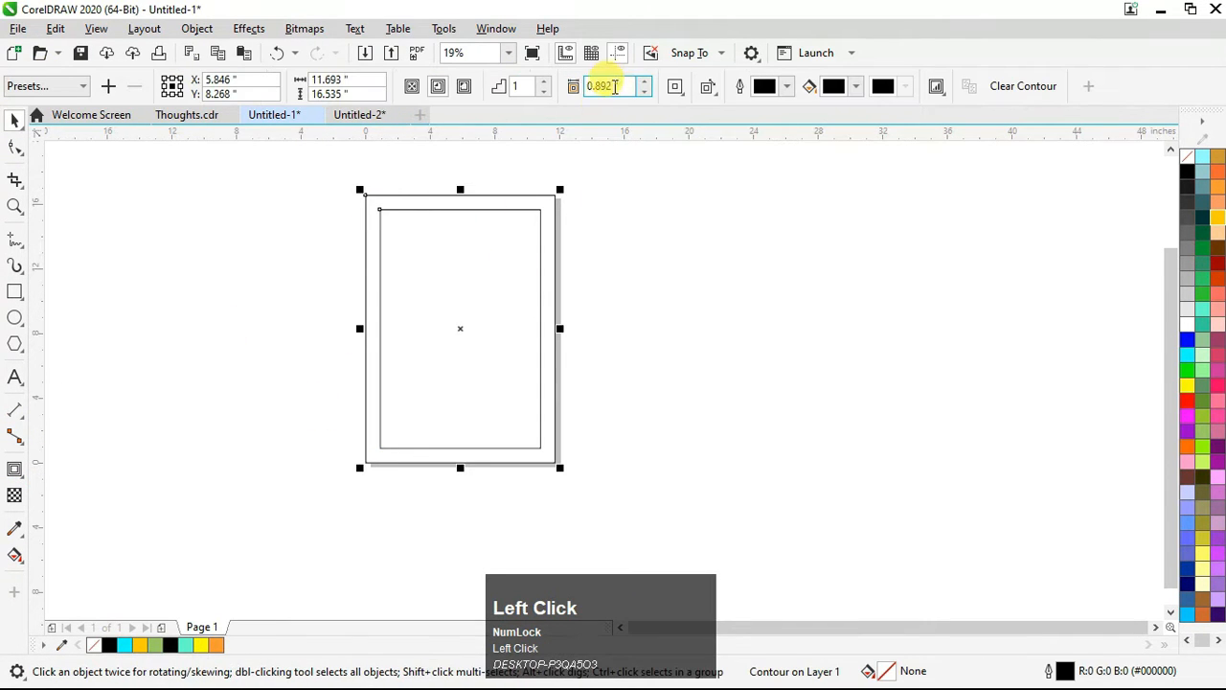
text(.5)
key(Return)
click(498, 172)
click(424, 266)
key(ctrl+k)
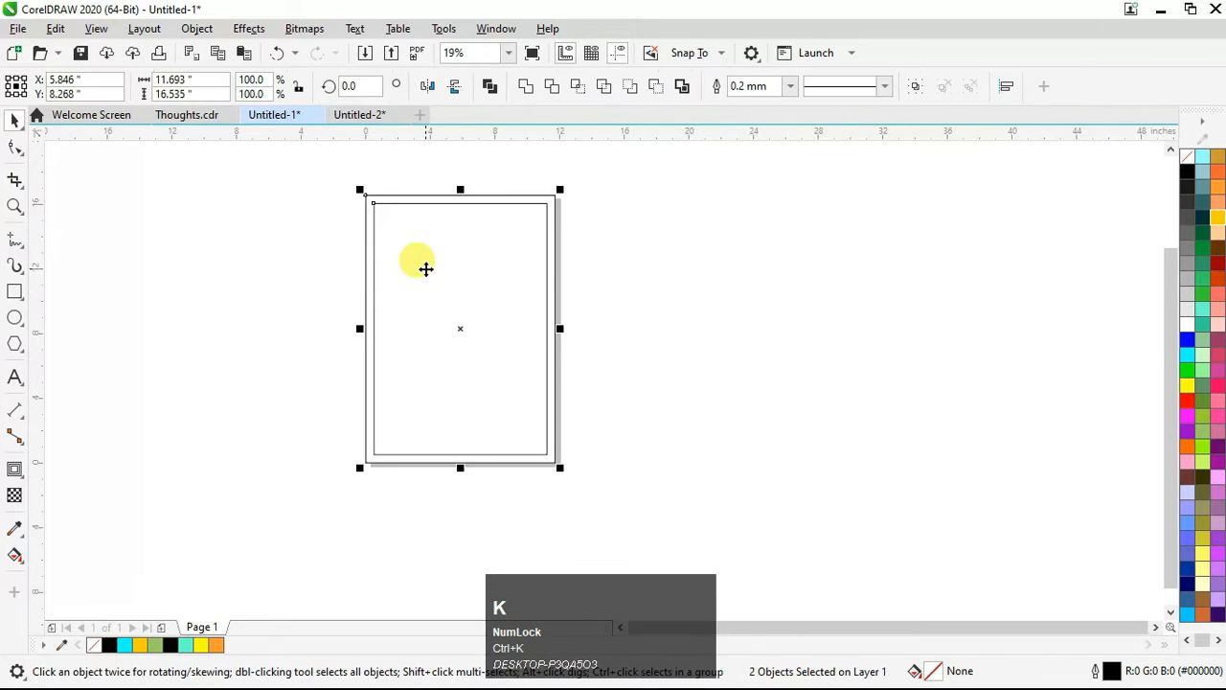
click(200, 278)
click(464, 259)
Step: Create the bold Arial heading "WEAR MASK" at about 88 pt and place it near the top of the inner rectangle
key(F8)
click(609, 255)
key(Caps_Lock)
text(WEA)
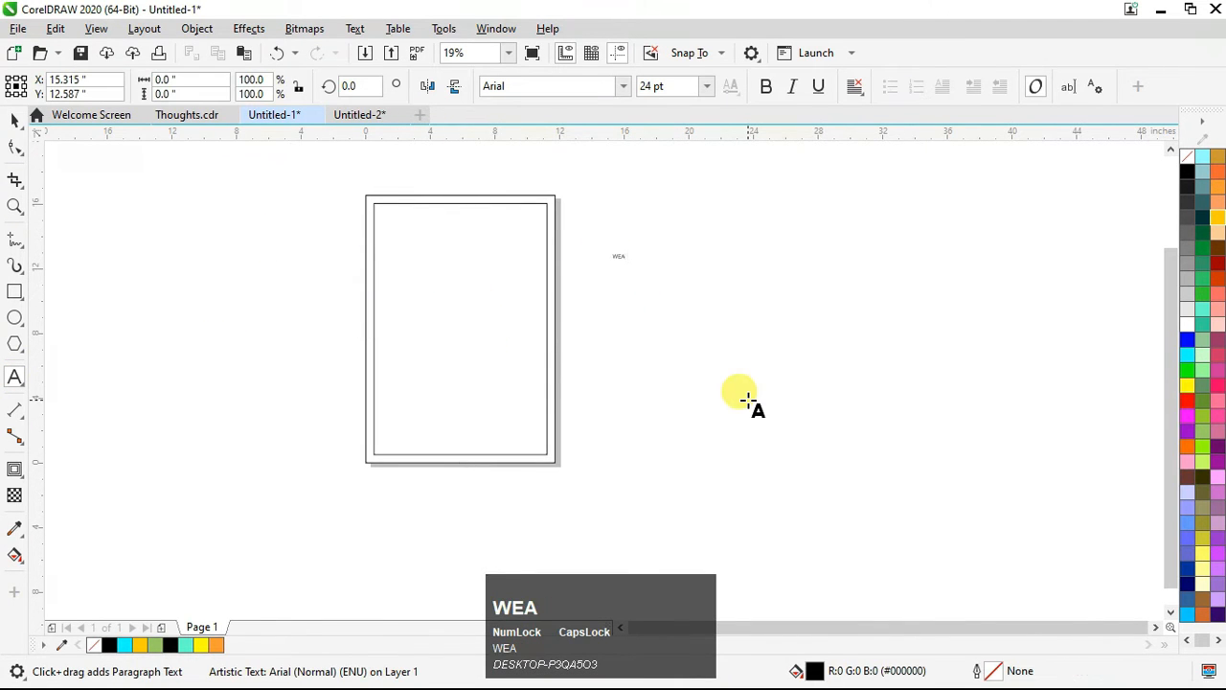
drag(652, 251, 739, 238)
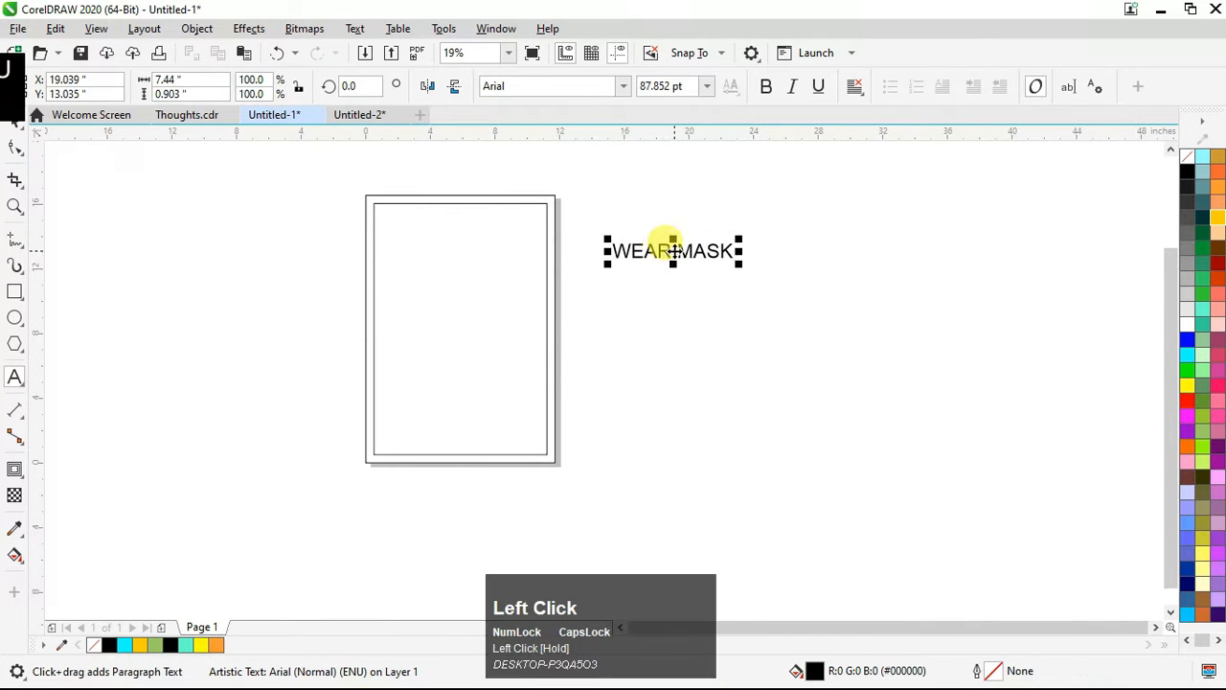
click(766, 86)
click(665, 249)
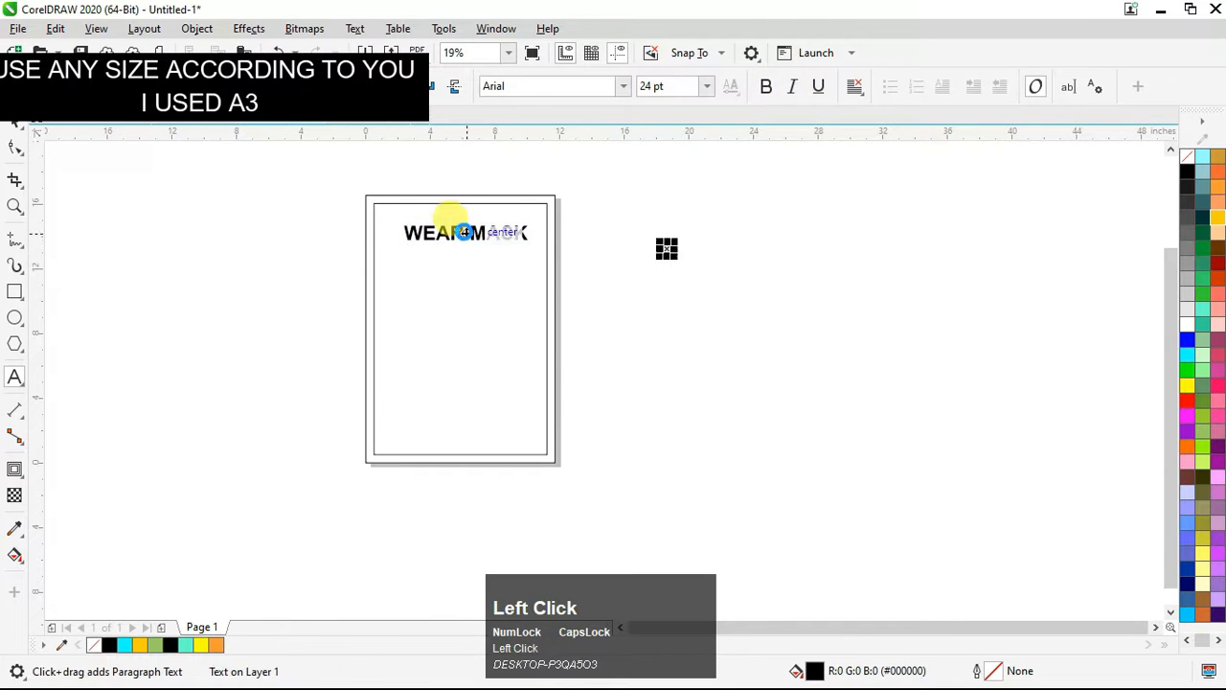
scroll(464, 238, up, 1)
click(464, 228)
Step: Add the two-line text "MY MASK PROTECTS YOU" below the heading and centre-align its lines
click(15, 122)
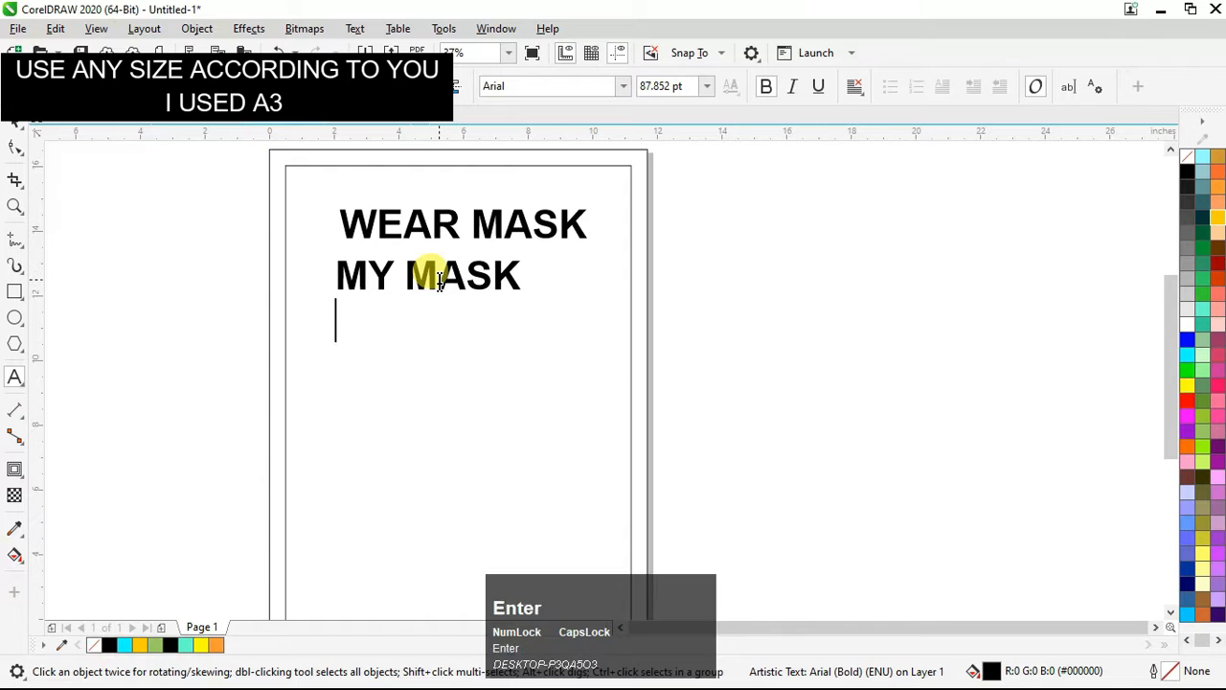
text(TECTS YOU)
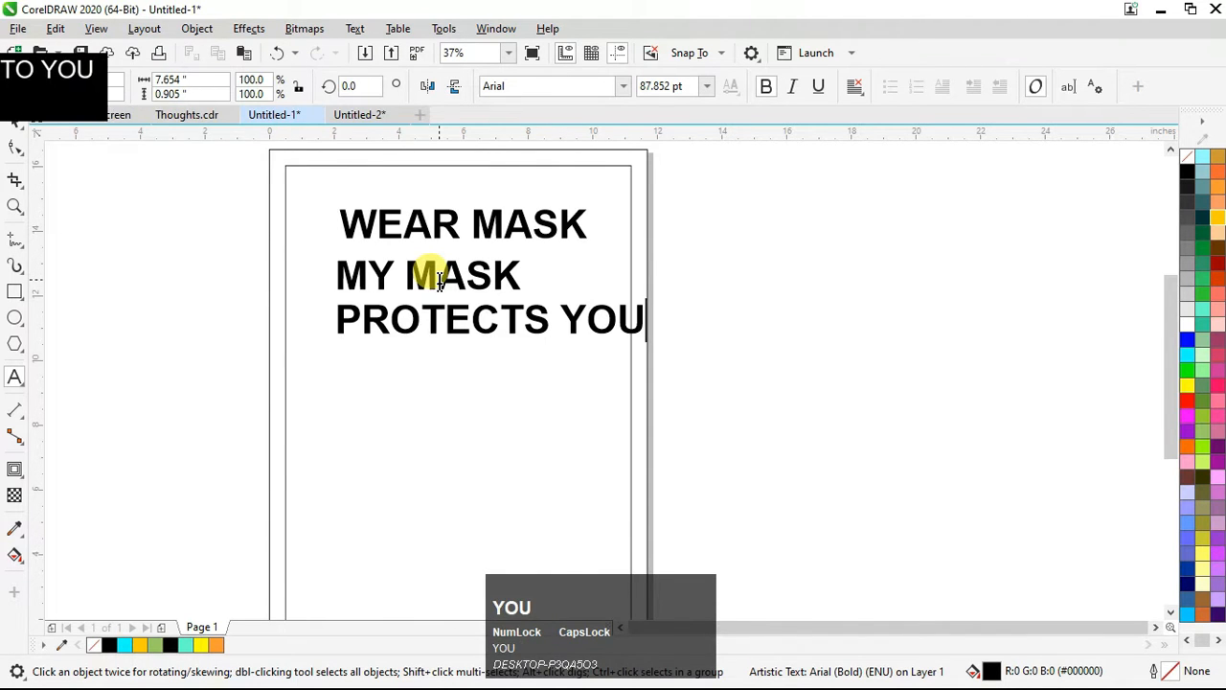
scroll(438, 280, up, 2)
key(ctrl+a)
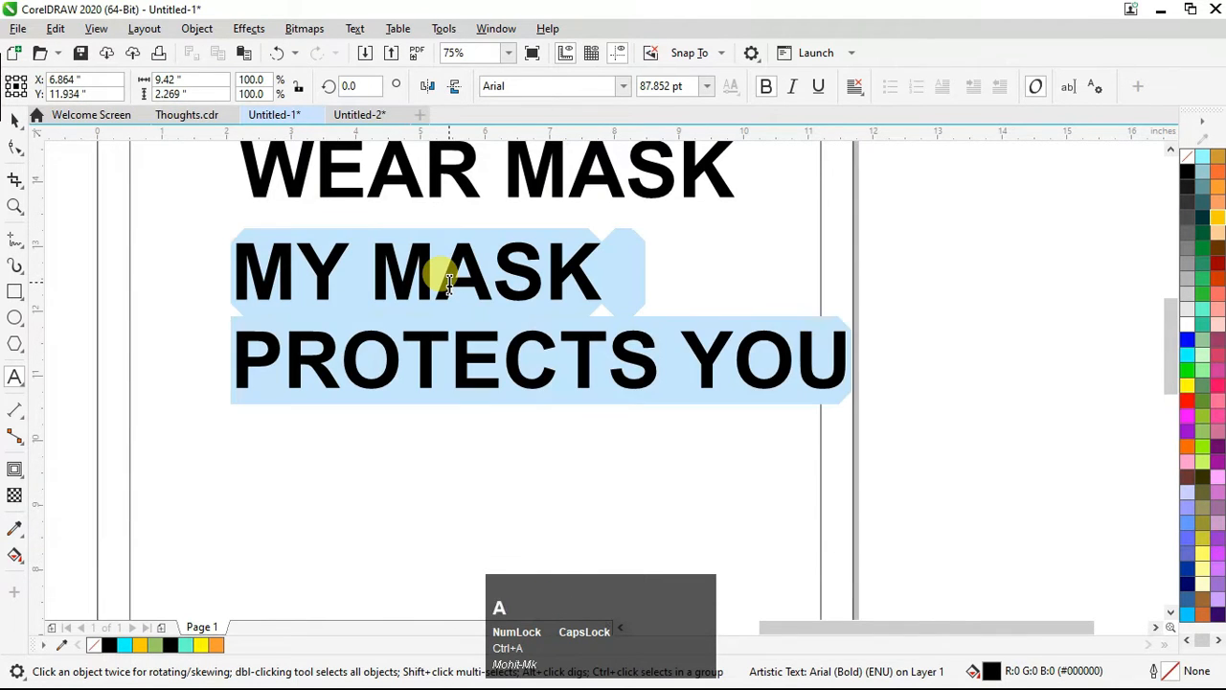
text(e)
key(ctrl+z)
key(ctrl+e)
click(509, 335)
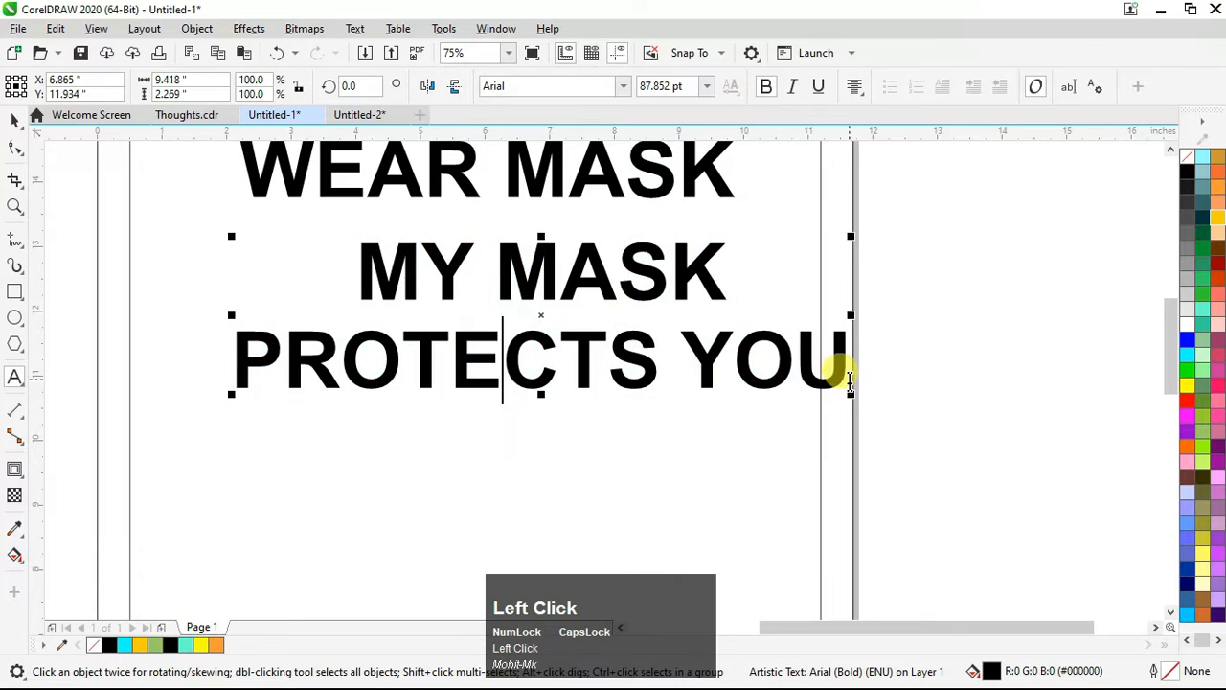
Step: Shrink the "MY MASK PROTECTS YOU" text to about 59 pt and position it under the heading
drag(850, 393, 651, 346)
drag(440, 291, 494, 356)
scroll(519, 210, down, 2)
Step: Duplicate the "MY MASK PROTECTS YOU" text lower on the page and rewrite the copy as "YOUR MASK PROTECTS ME"
click(13, 121)
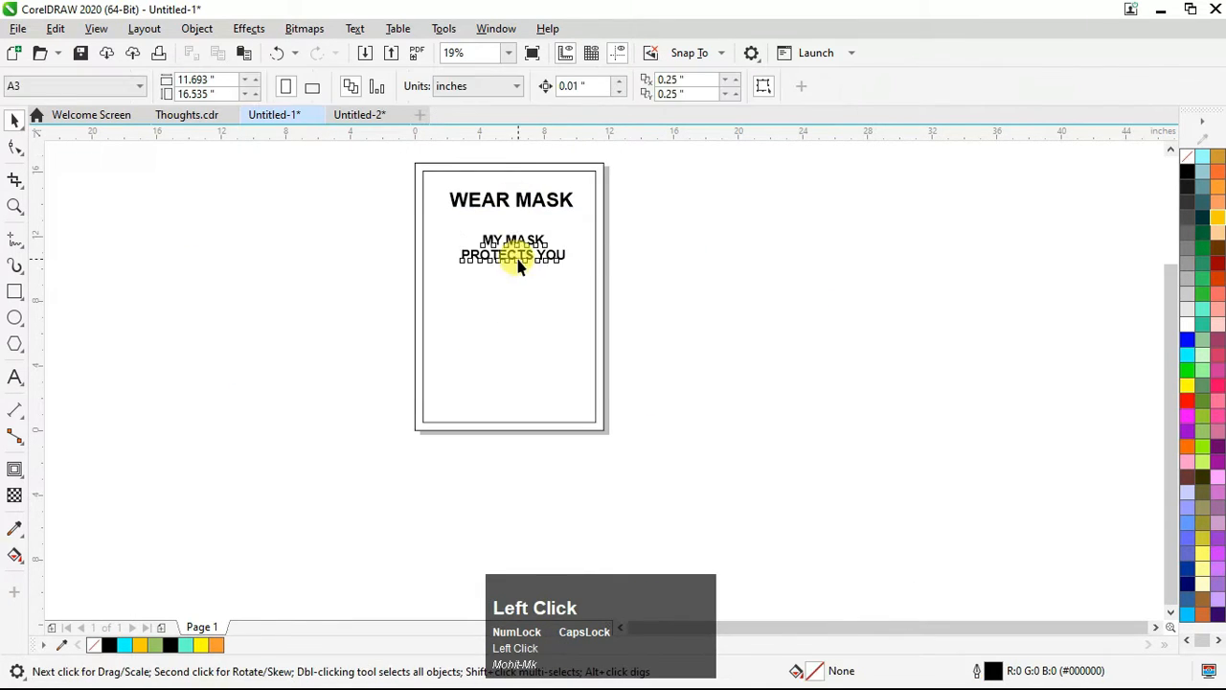
scroll(518, 252, up, 1)
drag(508, 251, 494, 469)
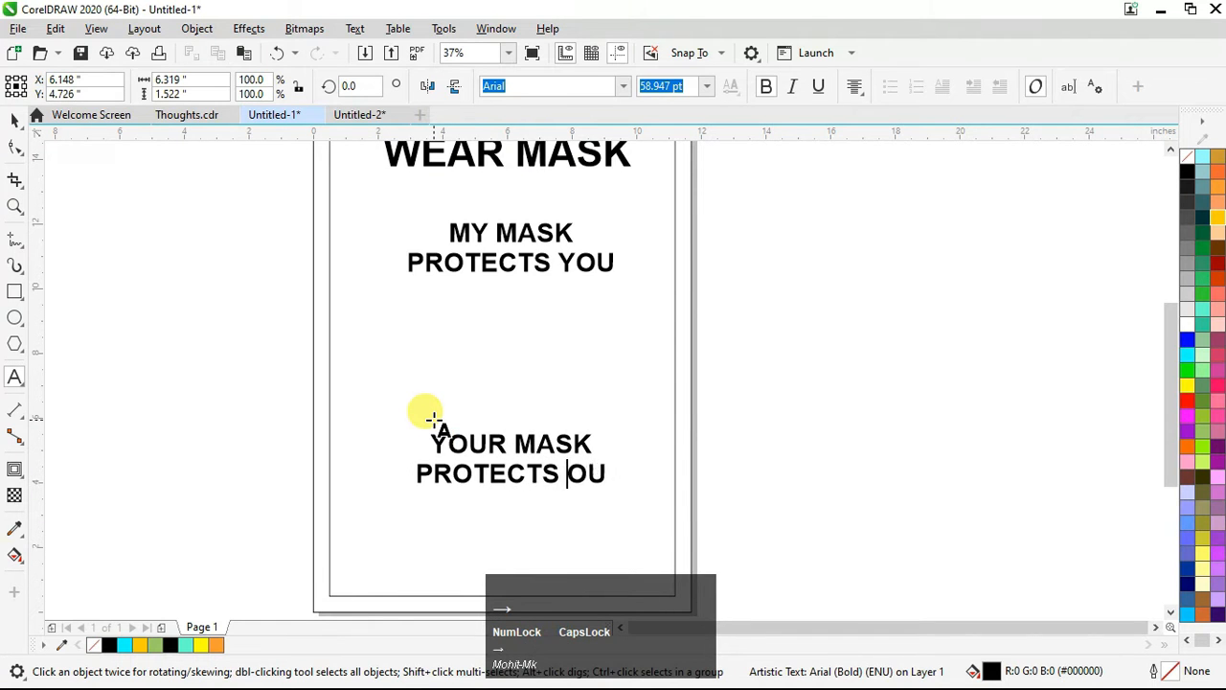
key(ctrl+a)
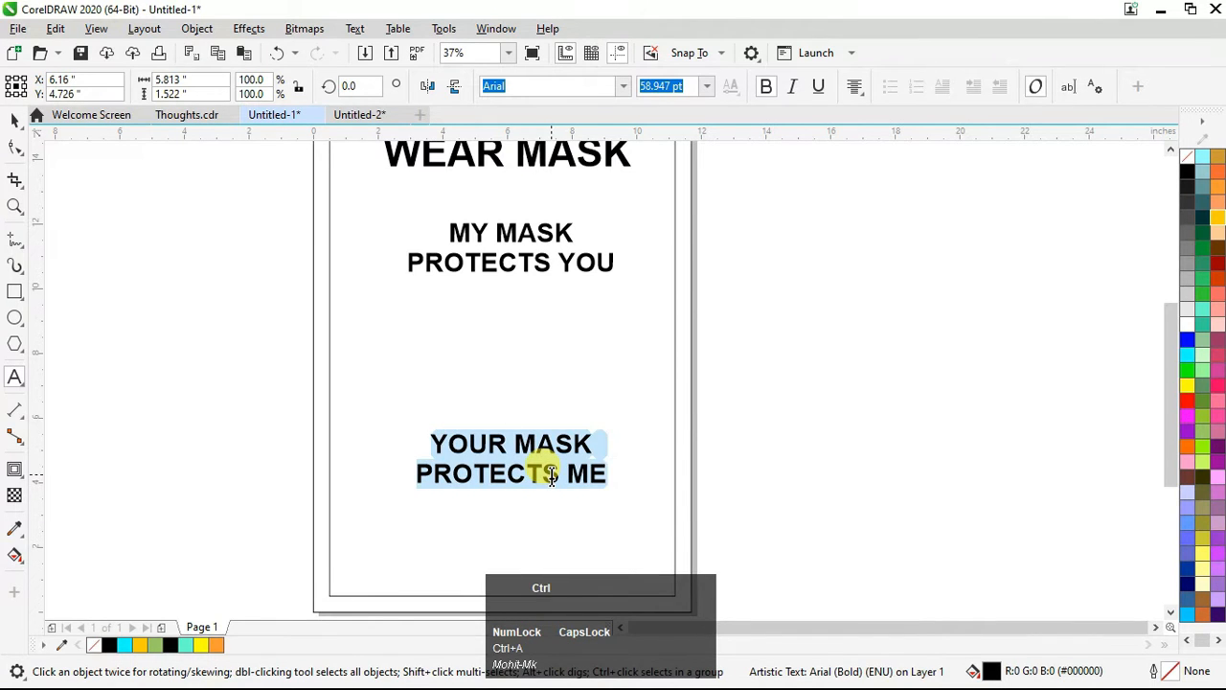
Step: Centre the heading and both two-line messages horizontally on the inner rectangle
click(15, 124)
drag(238, 191, 731, 559)
shift+click(419, 559)
key(c)
click(531, 164)
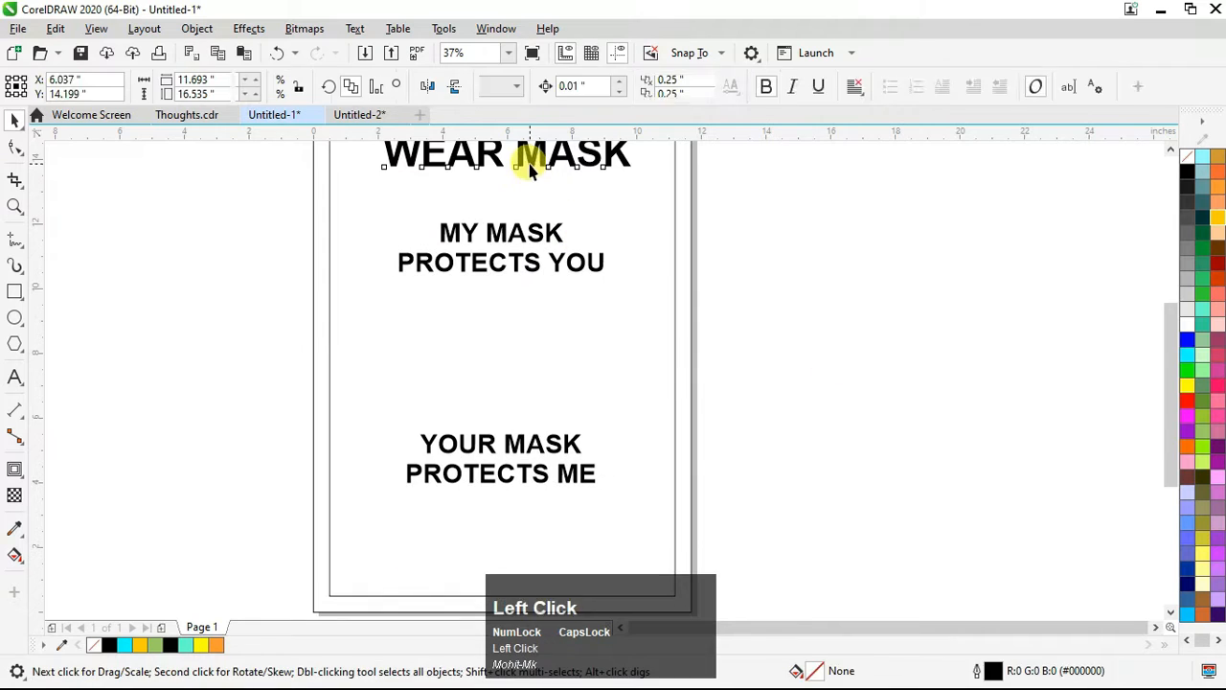
shift+click(632, 287)
key(c)
click(597, 274)
drag(614, 278, 639, 313)
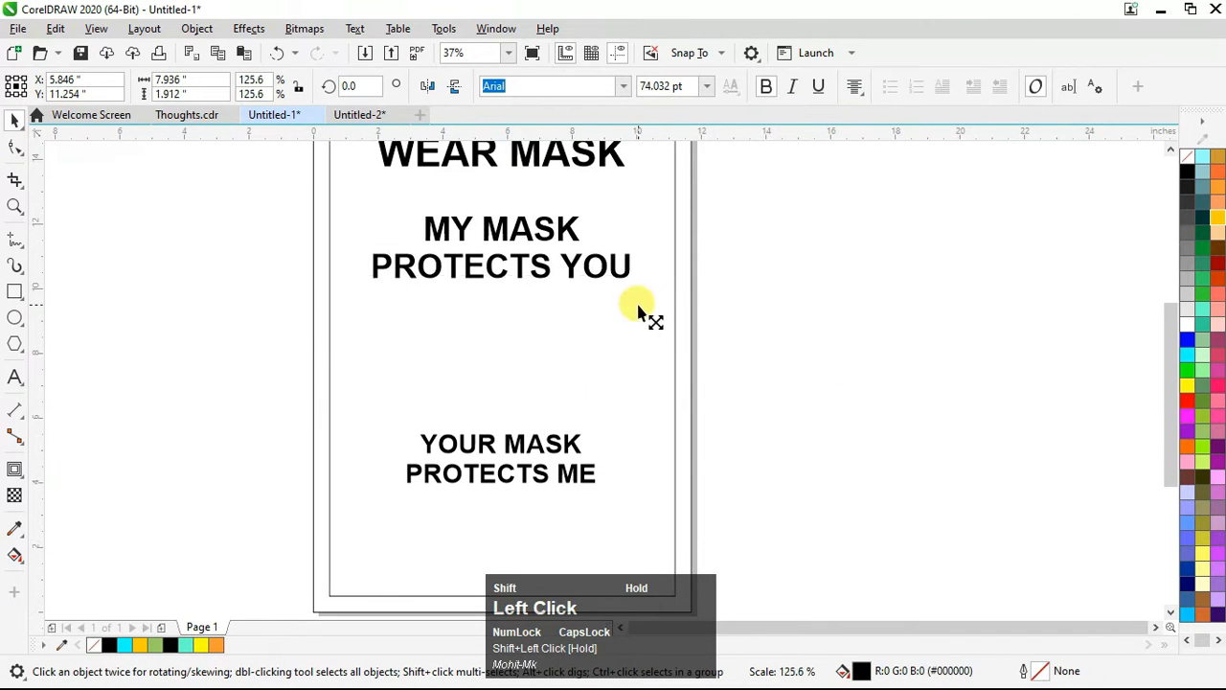
key(ctrl+z)
click(252, 370)
Step: Duplicate the "YOUR MASK PROTECTS ME" text to the frame's bottom and replace its wording with "ONLY TOGETHER CAN WE SAVE LIVES"
scroll(424, 235, down, 2)
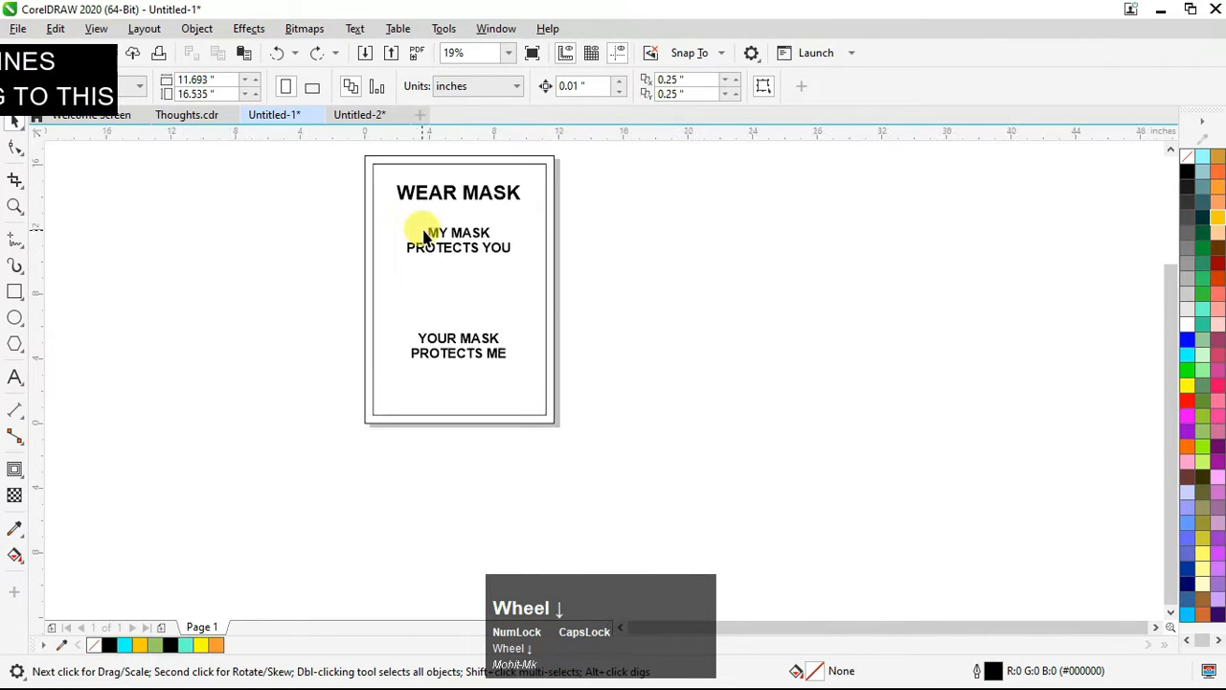
scroll(450, 347, up, 2)
click(450, 347)
drag(450, 347, 389, 444)
right_click(389, 444)
double_click(410, 450)
key(ctrl+a)
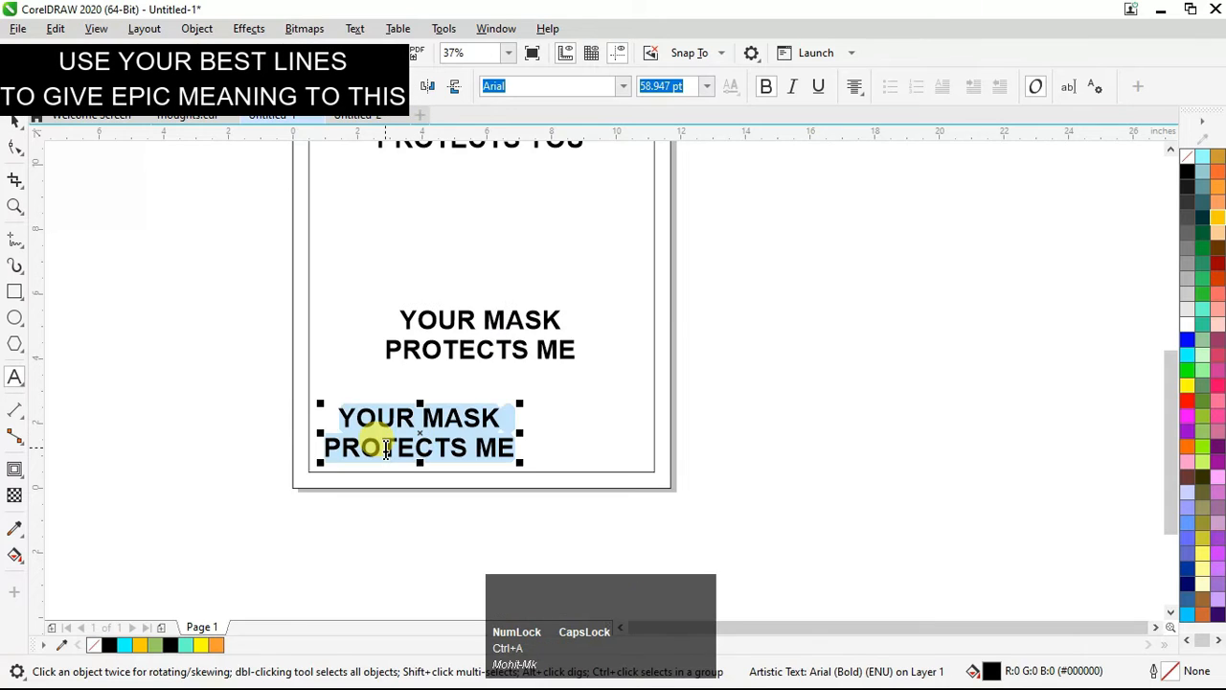
text(ONLY TOGHET)
key(BackSpace)
key(BackSpace)
key(BackSpace)
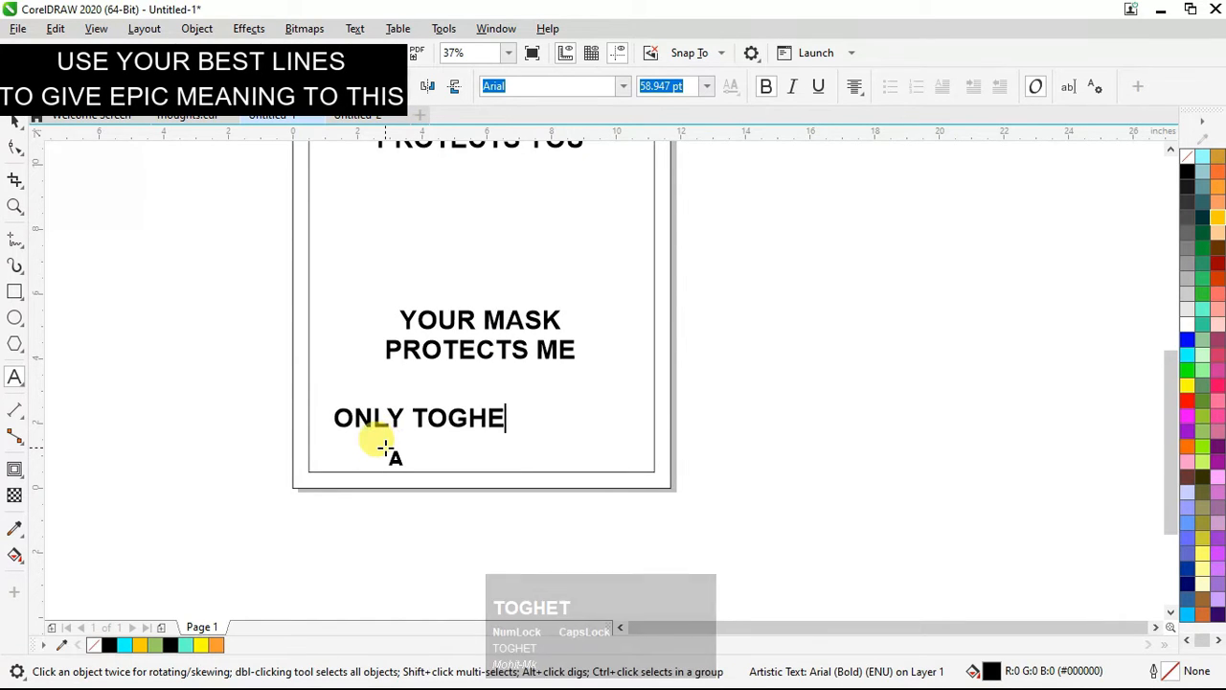
text(ETHER CAN WE SAVE LIVES)
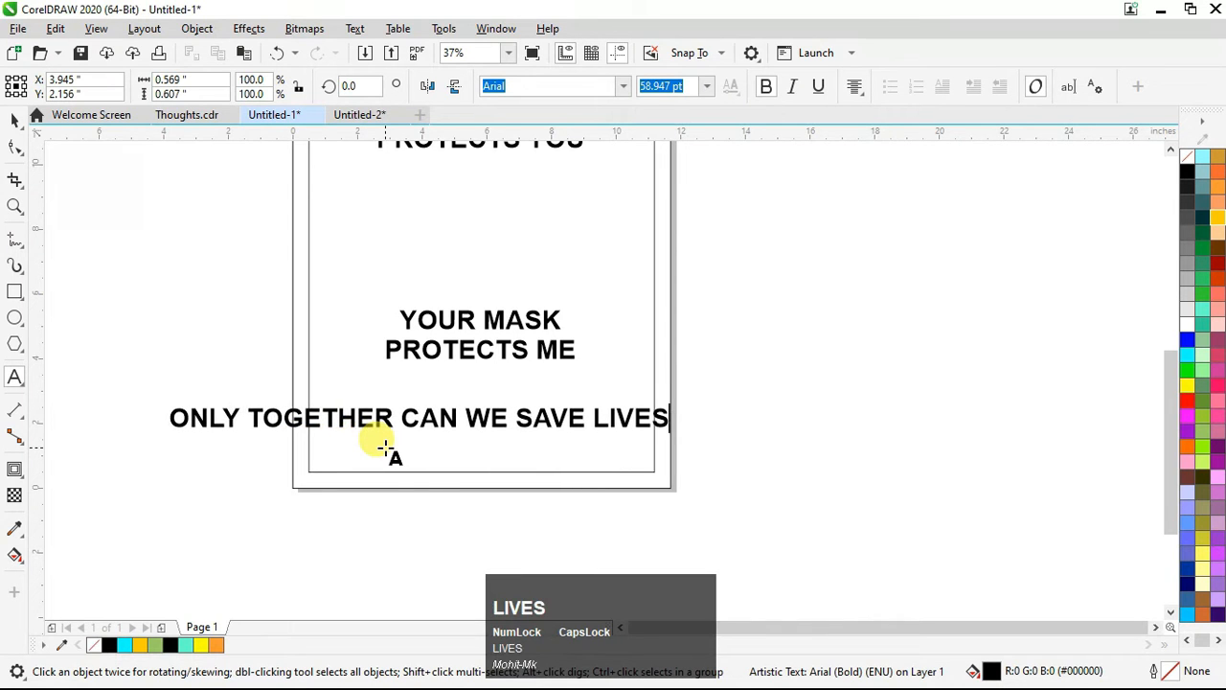
Step: Shrink the slogan to fit the frame's width at the bottom and resize both mask messages, setting "YOUR MASK PROTECTS ME" to 65 pt
drag(675, 433, 634, 427)
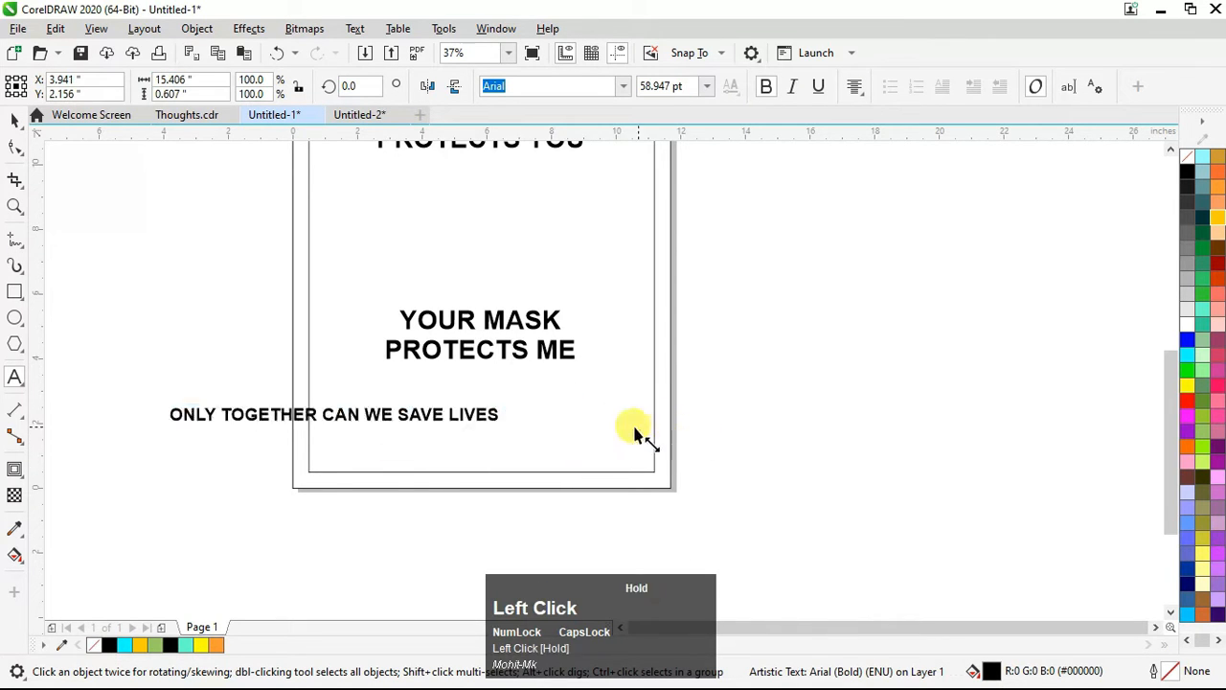
click(694, 85)
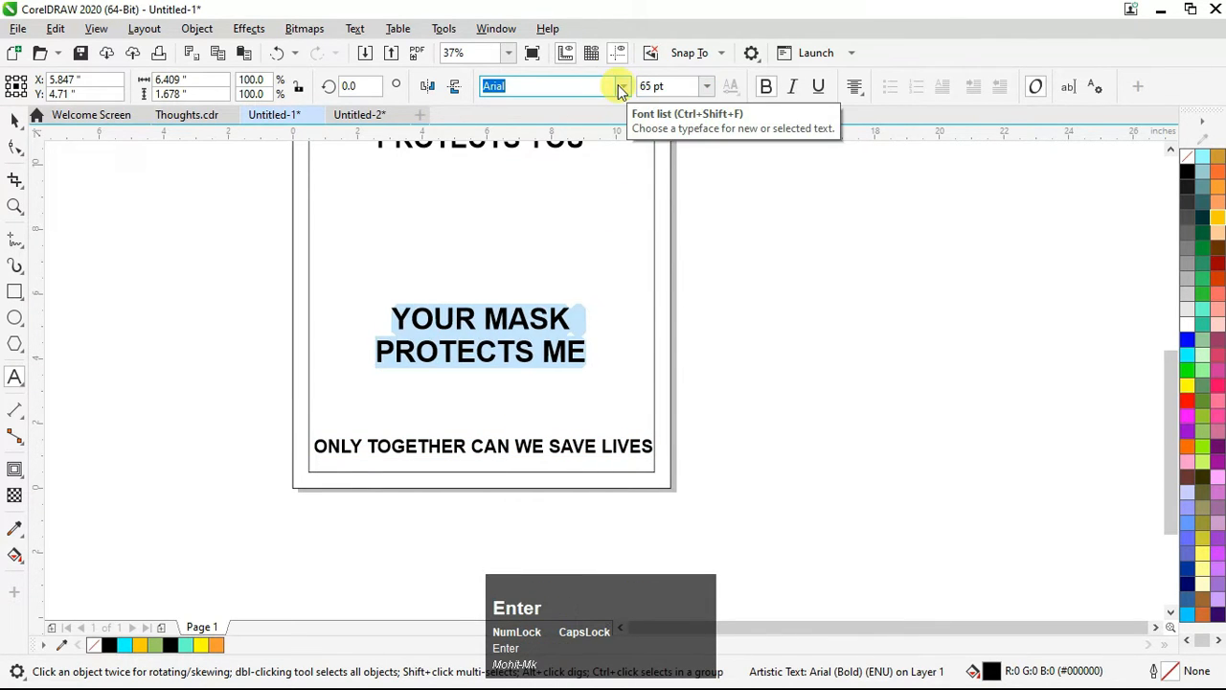
click(479, 137)
scroll(502, 260, up, 2)
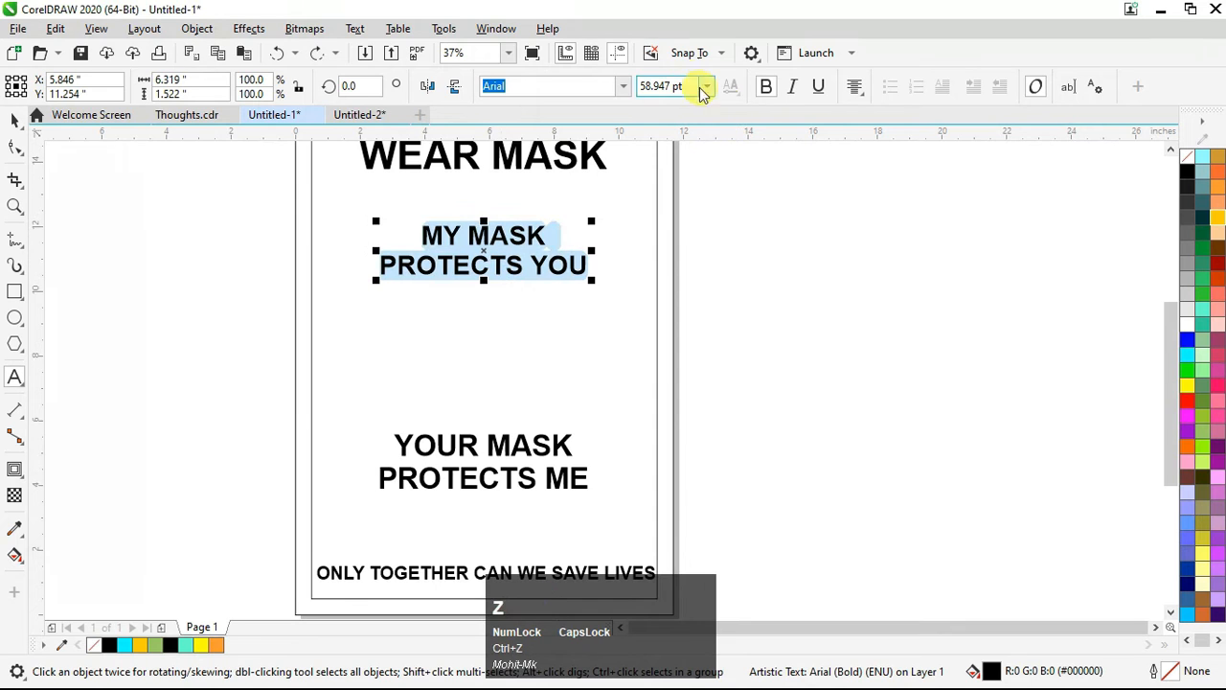
click(14, 124)
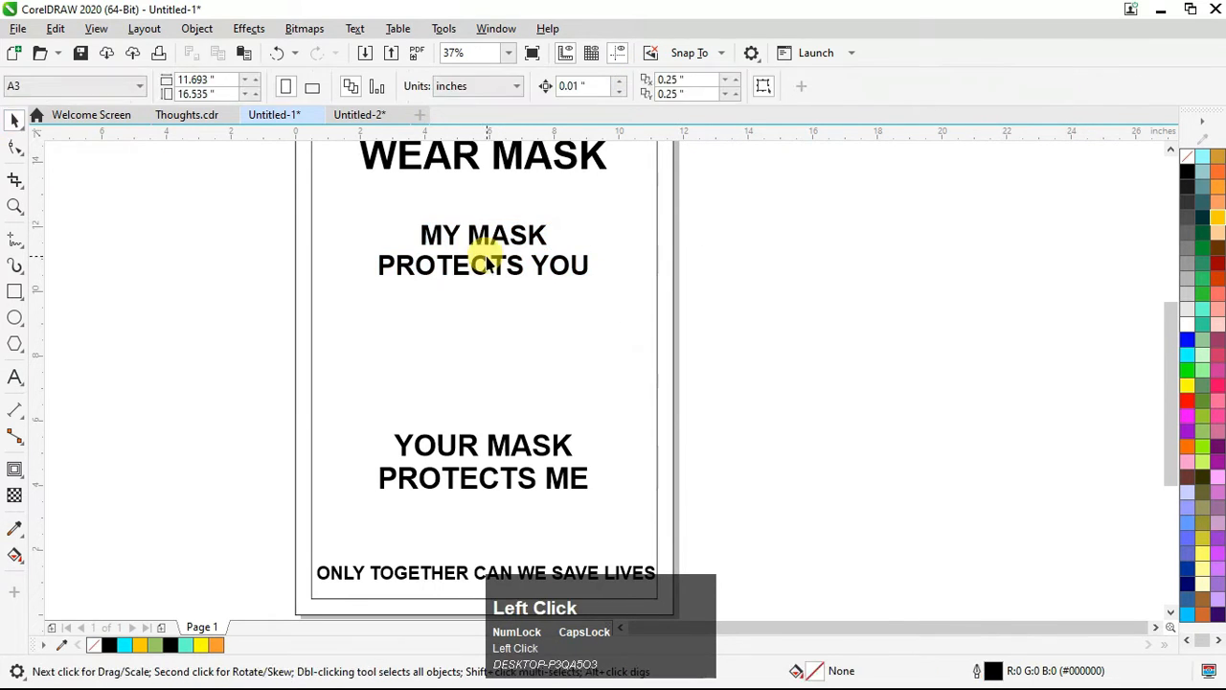
Step: Switch to Chrome and search Google Images for "MASK CLIPART", browsing for a suitable mask picture
click(281, 42)
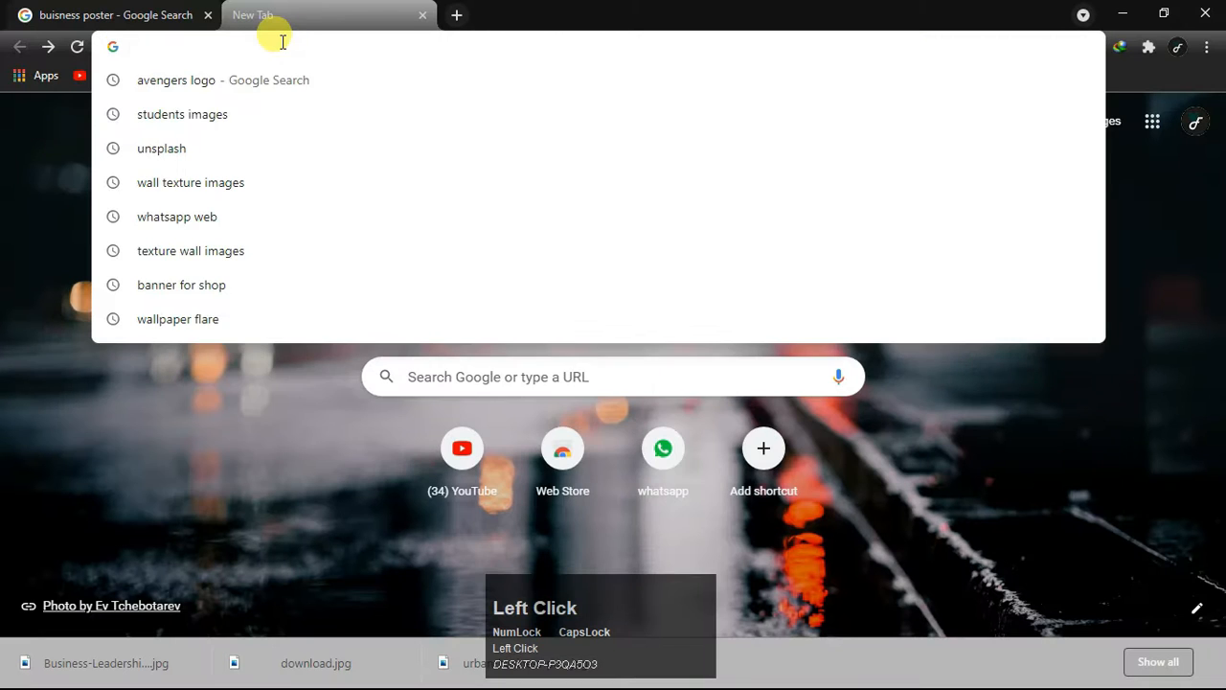
text(MASK CLIPAR)
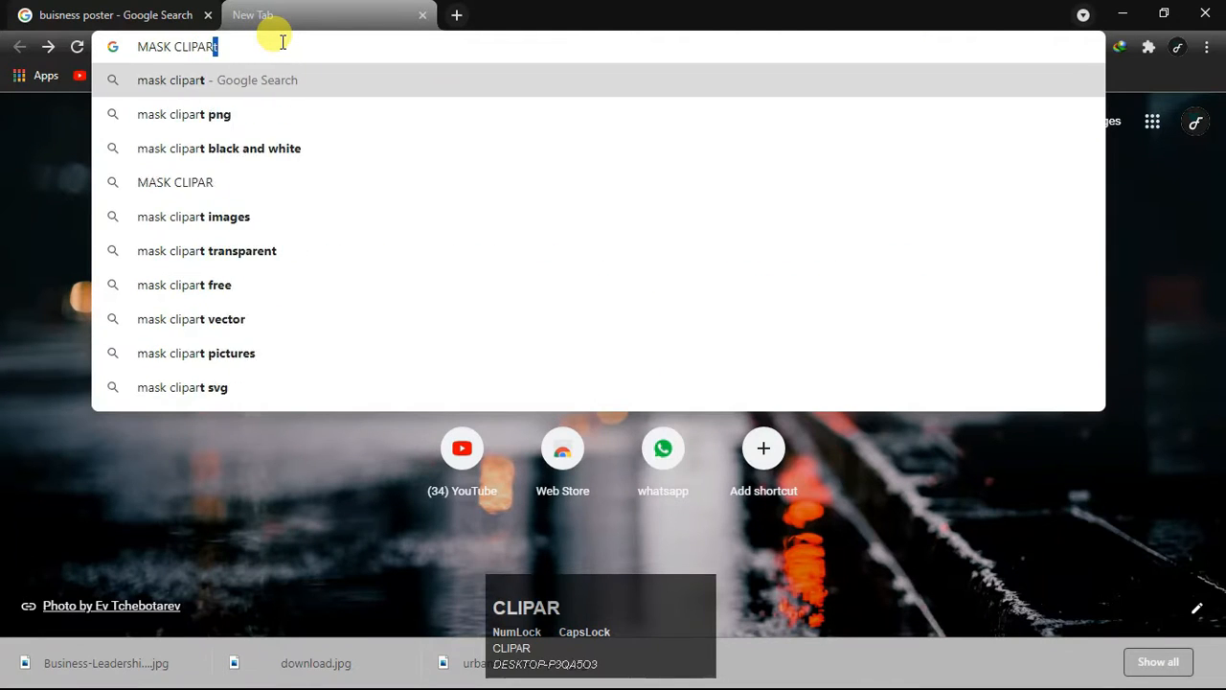
text(T)
key(Return)
click(256, 163)
scroll(367, 354, down, 4)
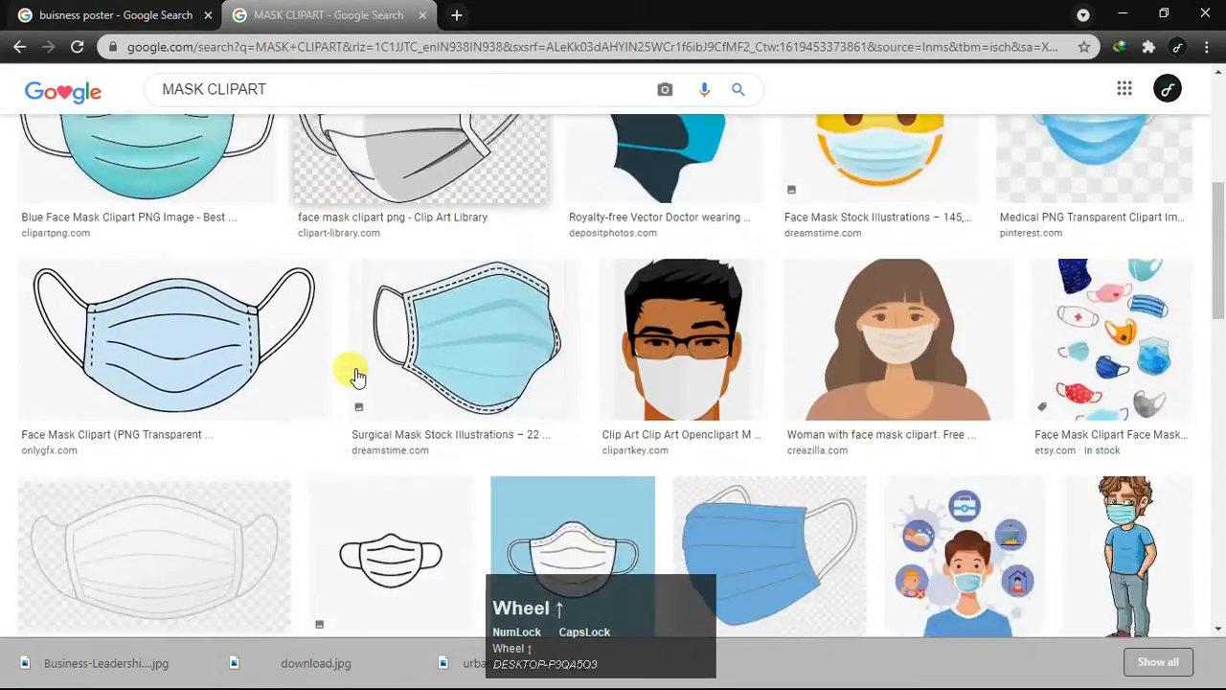
scroll(354, 374, up, 5)
Step: Copy the flat blue mask image with white stitching and paste it into the poster in CorelDRAW
click(562, 328)
scroll(862, 287, down, 2)
right_click(931, 278)
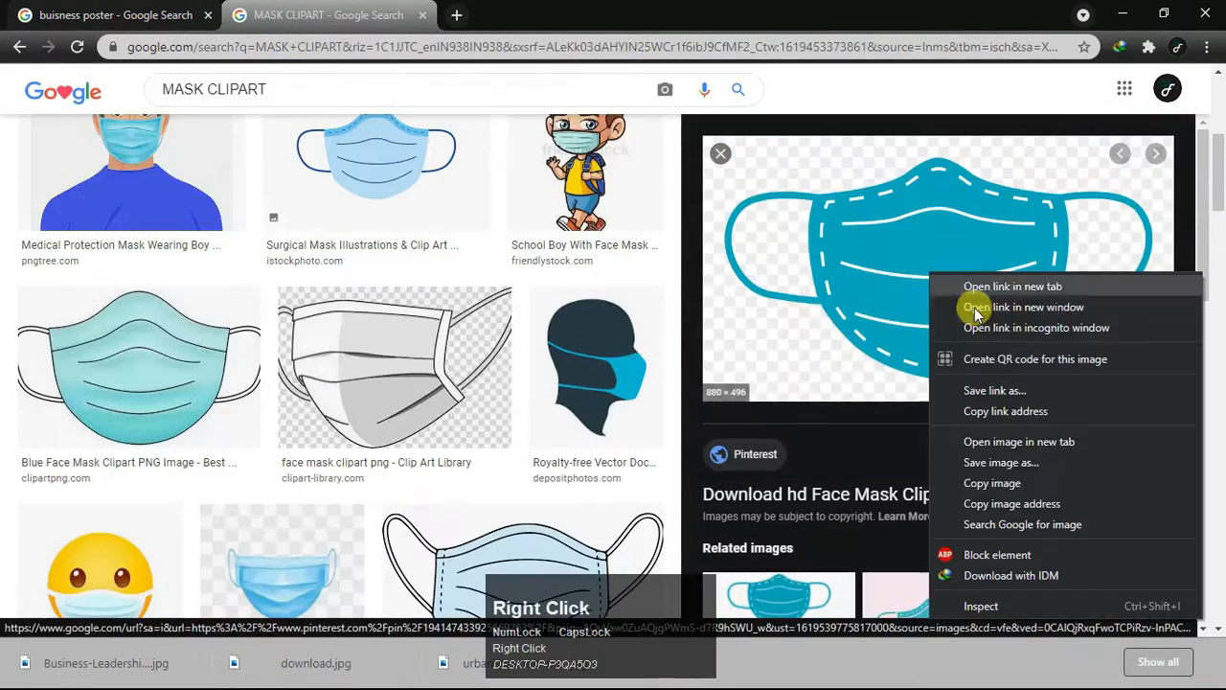
click(993, 482)
key(alt+Tab)
right_click(767, 314)
click(814, 449)
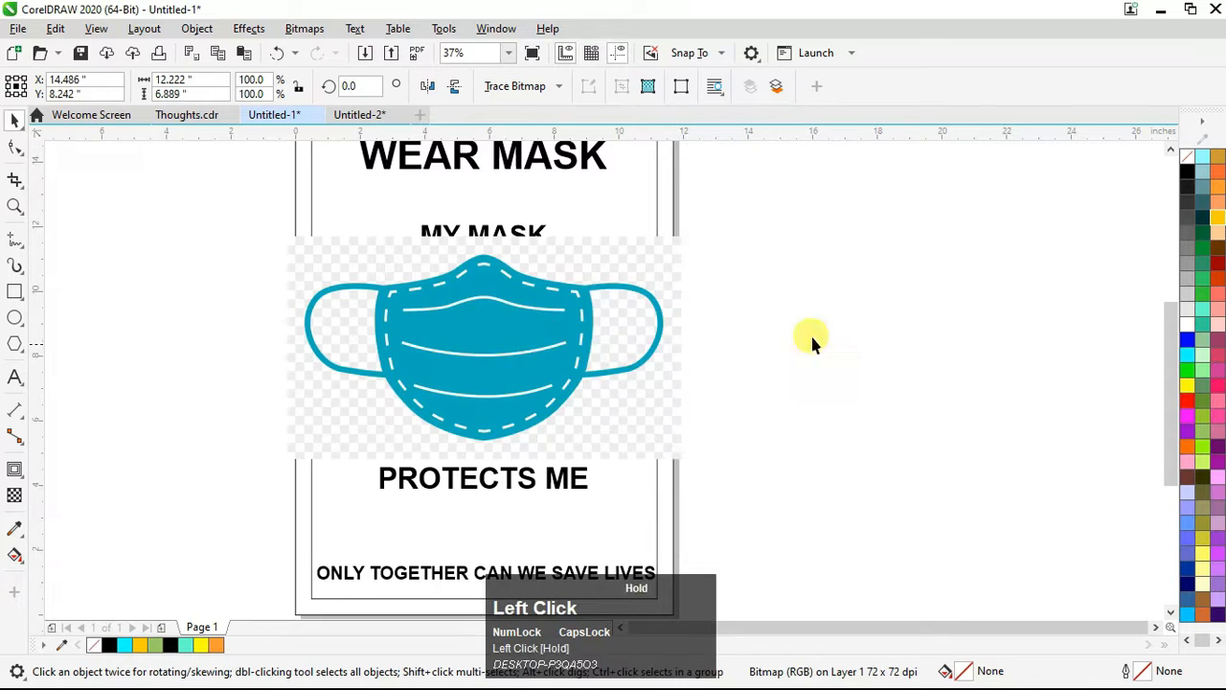
Step: Trace the pasted mask bitmap into vector shapes beside the page and delete the original bitmap
scroll(738, 311, up, 2)
click(515, 86)
click(708, 254)
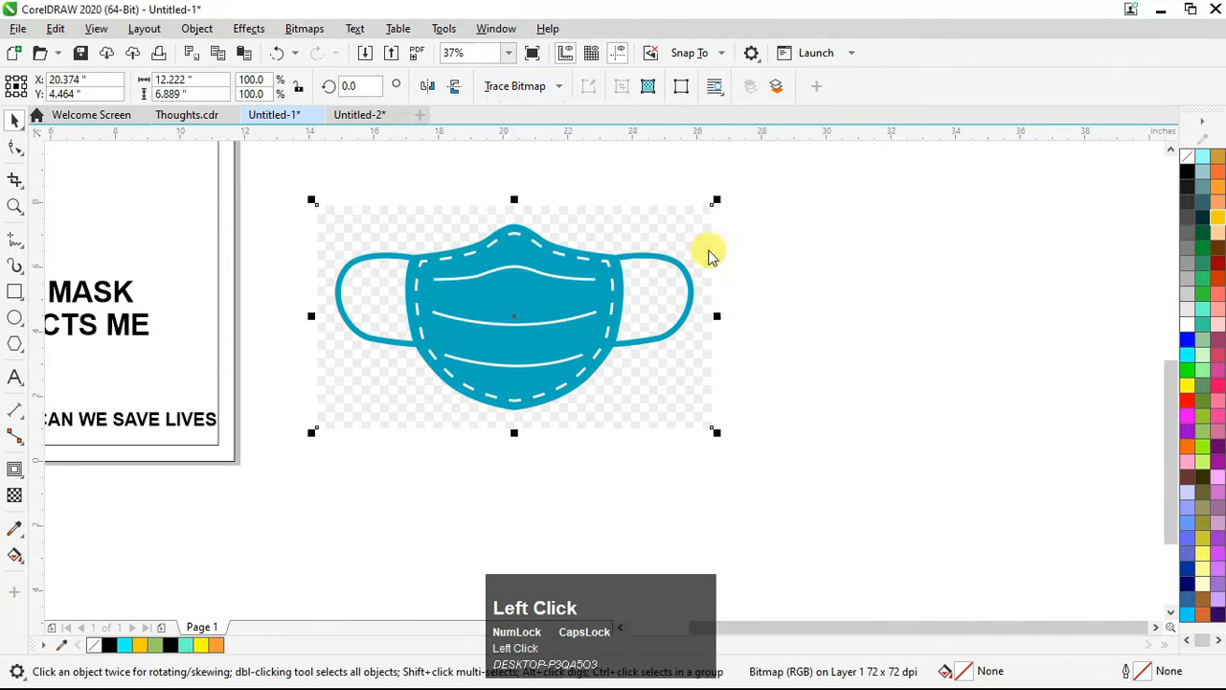
click(900, 596)
drag(536, 310, 852, 299)
click(504, 315)
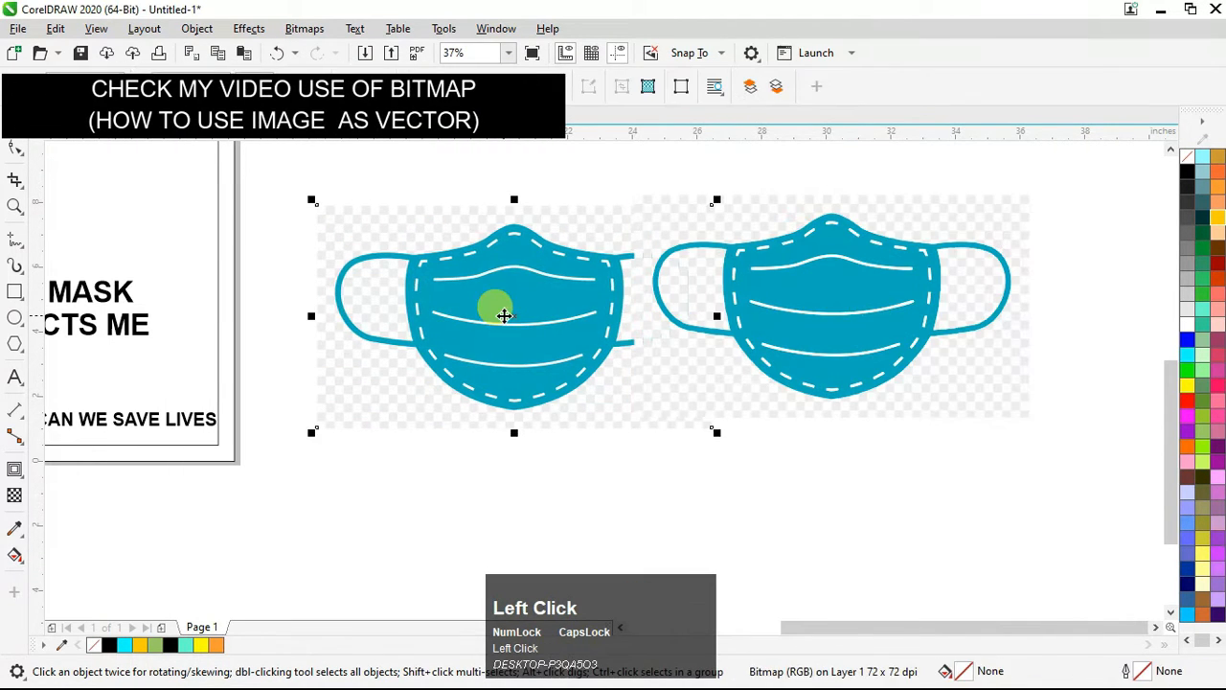
key(Delete)
Step: Separate the traced blue mask shape from its checkered background
drag(982, 195, 734, 195)
click(734, 189)
drag(552, 294, 369, 428)
scroll(511, 278, down, 2)
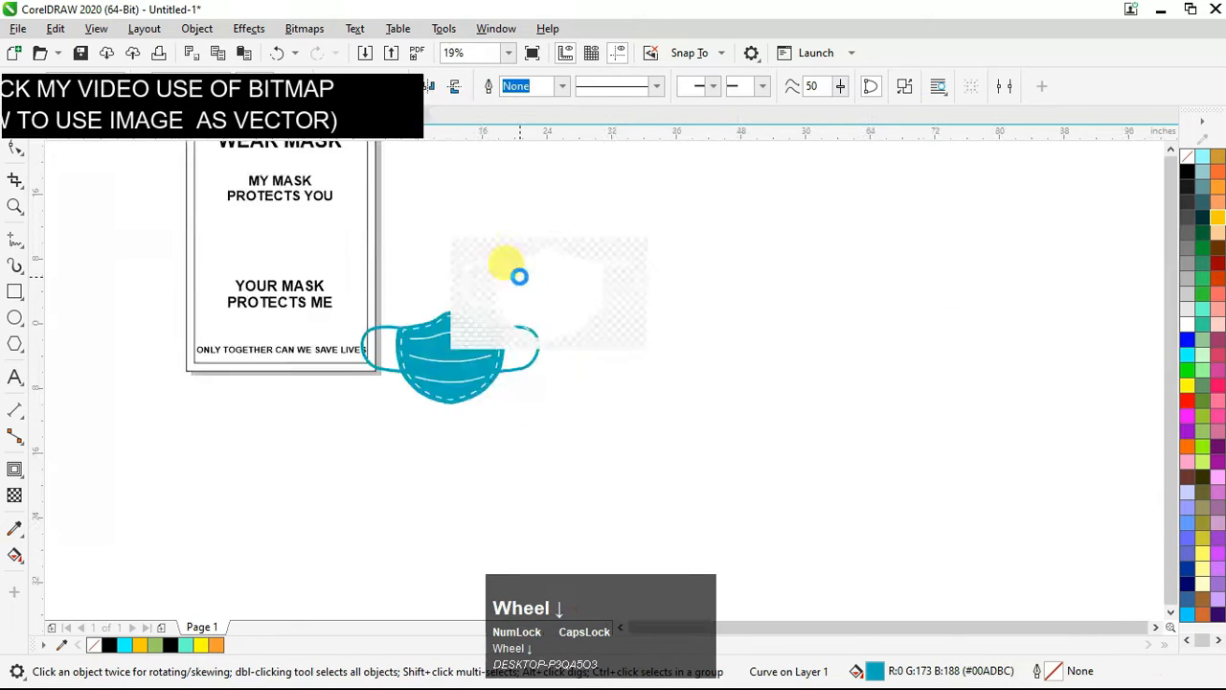
scroll(464, 328, up, 2)
drag(464, 329, 383, 447)
Step: Delete the checkered background pieces left over from the mask trace
scroll(383, 446, down, 2)
drag(417, 333, 299, 263)
key(Delete)
click(445, 373)
scroll(446, 372, up, 1)
scroll(481, 356, up, 1)
scroll(315, 337, down, 1)
drag(433, 165, 592, 376)
key(Delete)
scroll(591, 383, down, 1)
Step: Place the mask graphic between the two messages, about 6.7 inches wide, and centre it on the inner rectangle
scroll(417, 299, up, 2)
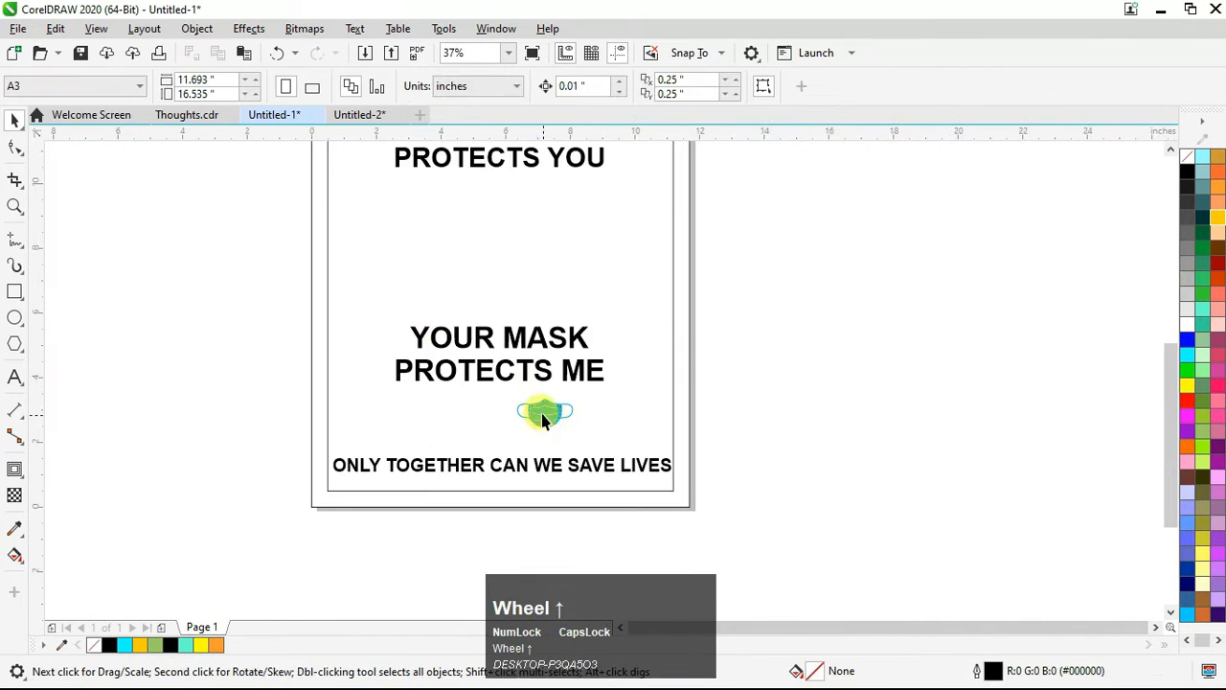
drag(542, 417, 567, 180)
drag(473, 254, 512, 262)
shift+click(592, 292)
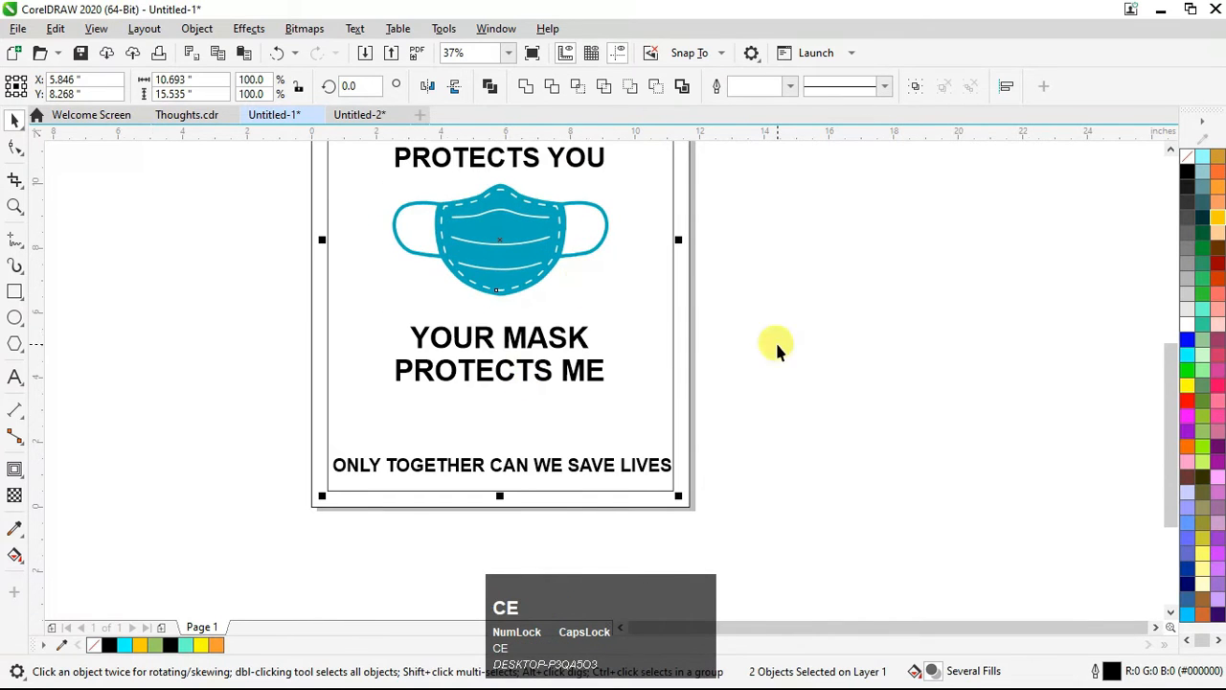
Step: Space the two mask messages further apart so they sit evenly above and below the mask graphic
scroll(776, 340, down, 1)
click(733, 232)
scroll(734, 232, up, 1)
click(543, 246)
click(484, 345)
scroll(461, 347, down, 1)
scroll(524, 328, up, 1)
click(524, 332)
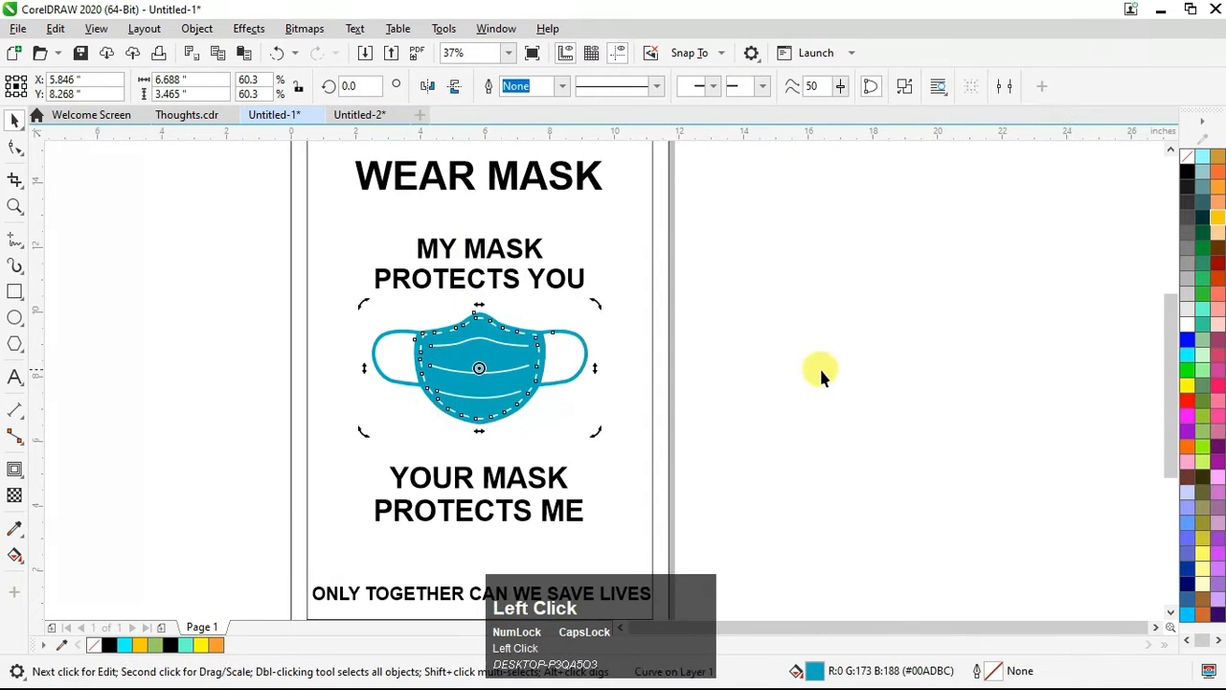
click(480, 379)
drag(481, 401, 479, 408)
Step: Switch to the Chrome image search, search for HEARTCLIPART, and open a plain red heart image
key(alt+Tab)
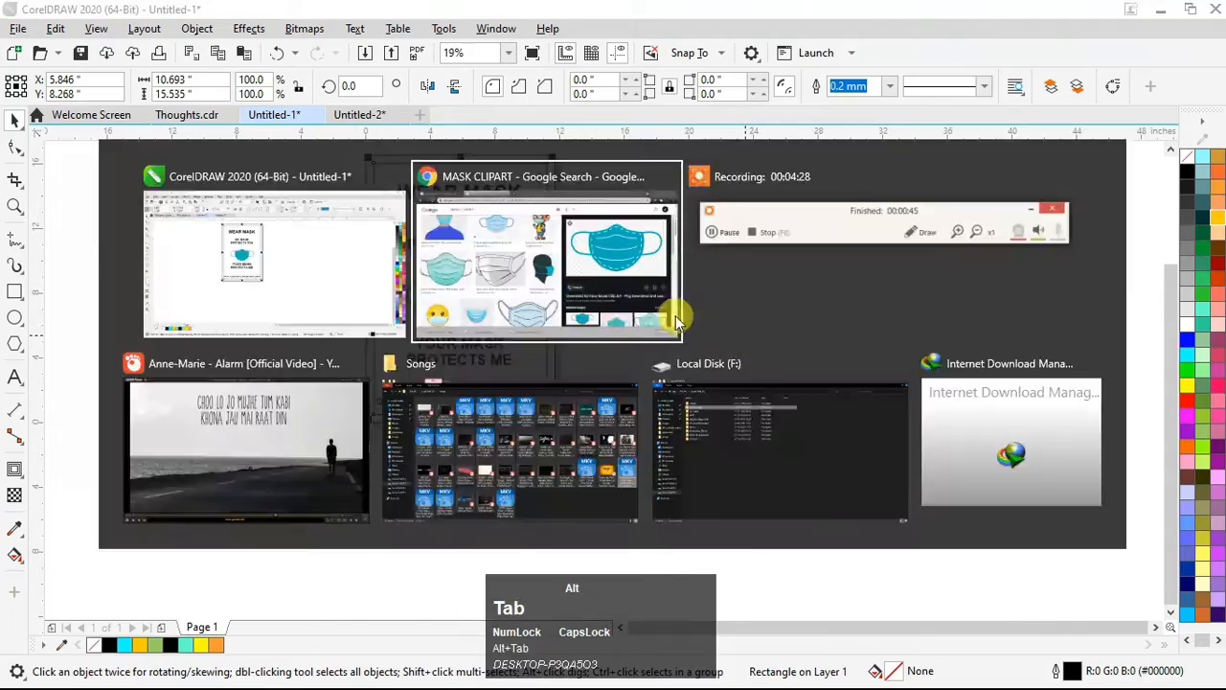
double_click(192, 86)
text(HEART)
key(Return)
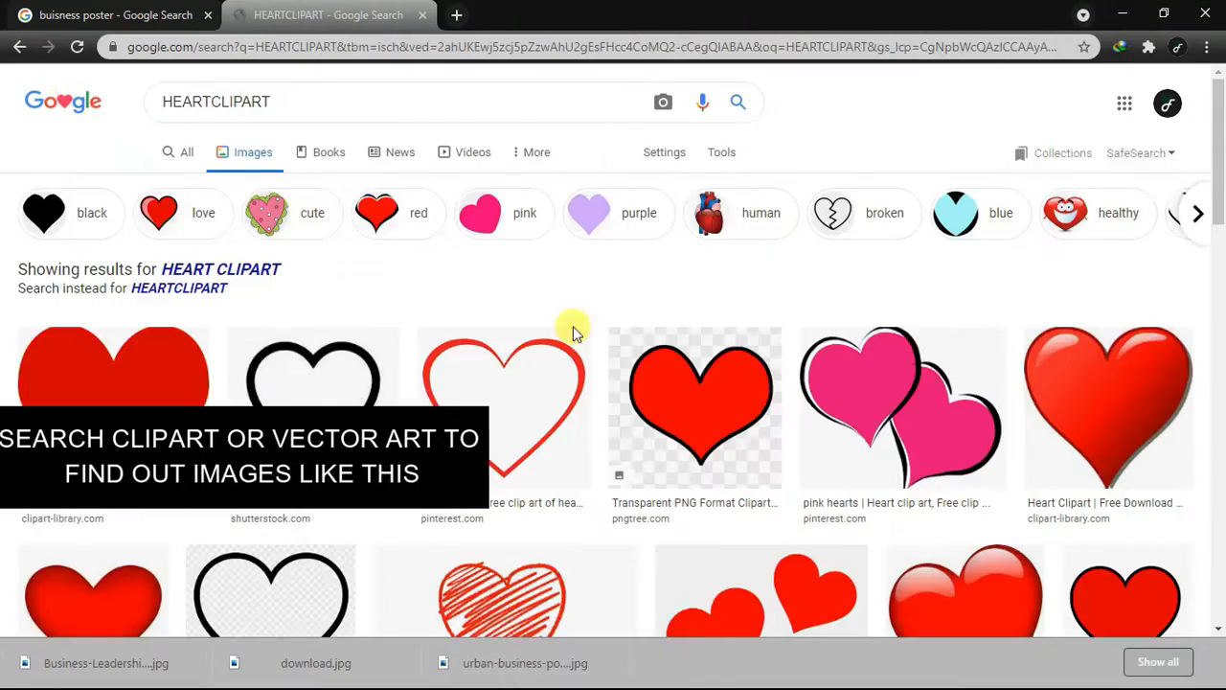
scroll(555, 410, down, 5)
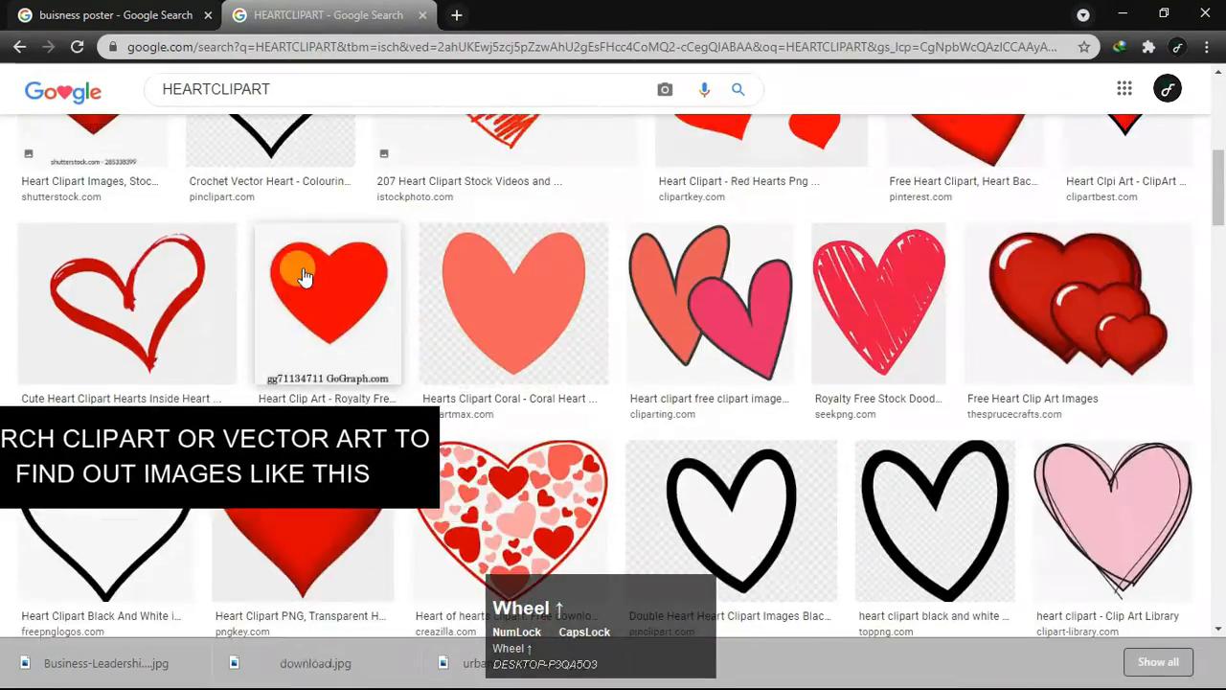
click(301, 268)
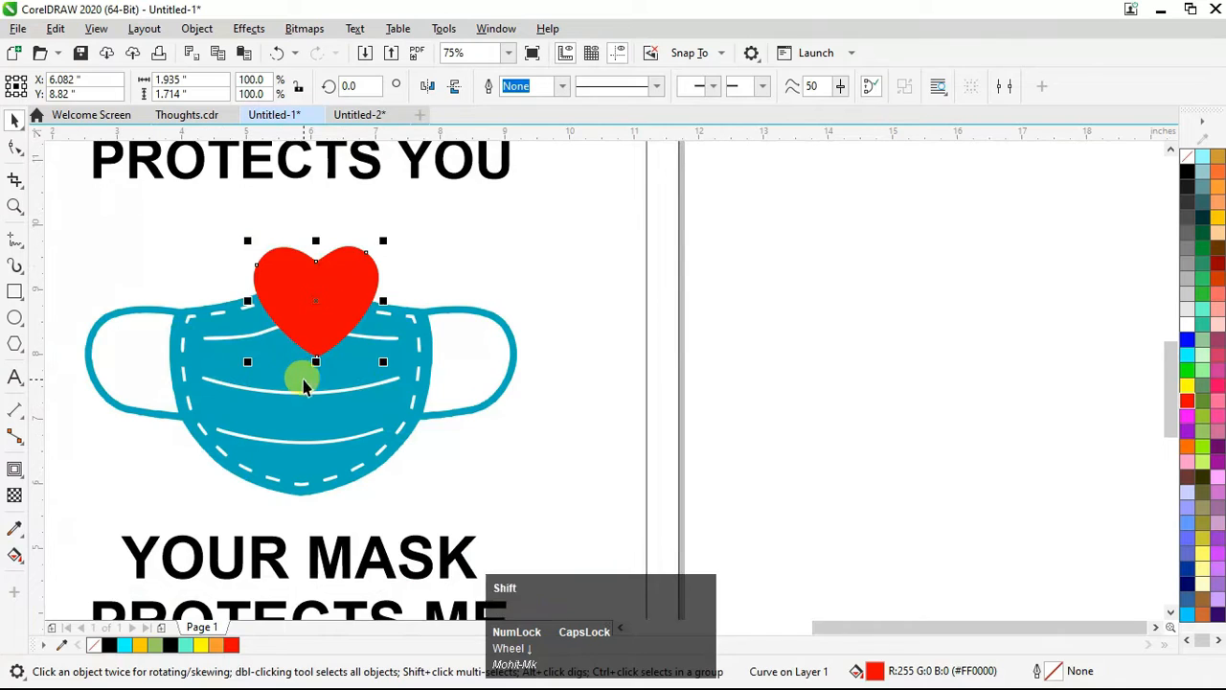
Step: Centre the red heart horizontally on the mask graphic
shift+click(303, 386)
key(c)
scroll(313, 370, down, 1)
Step: Enlarge the heart to about 2.8 inches wide and place it slightly lower over the mask
click(316, 329)
scroll(316, 321, up, 2)
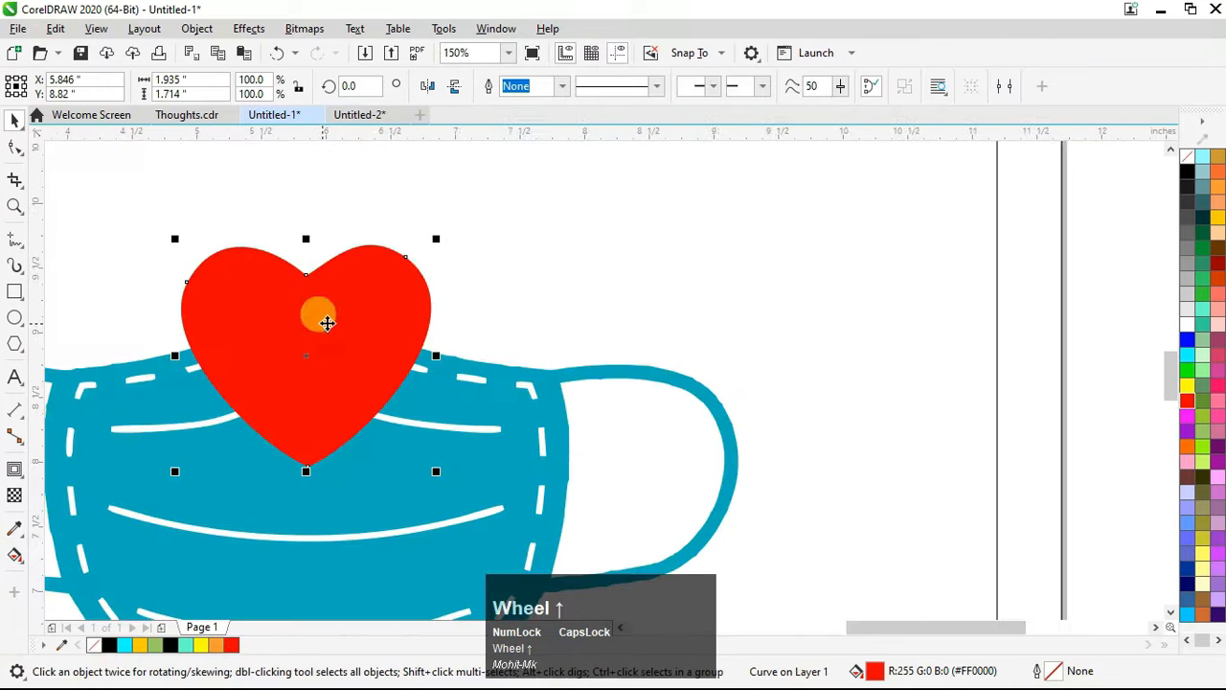
drag(441, 233, 487, 195)
scroll(296, 360, down, 1)
drag(302, 370, 303, 390)
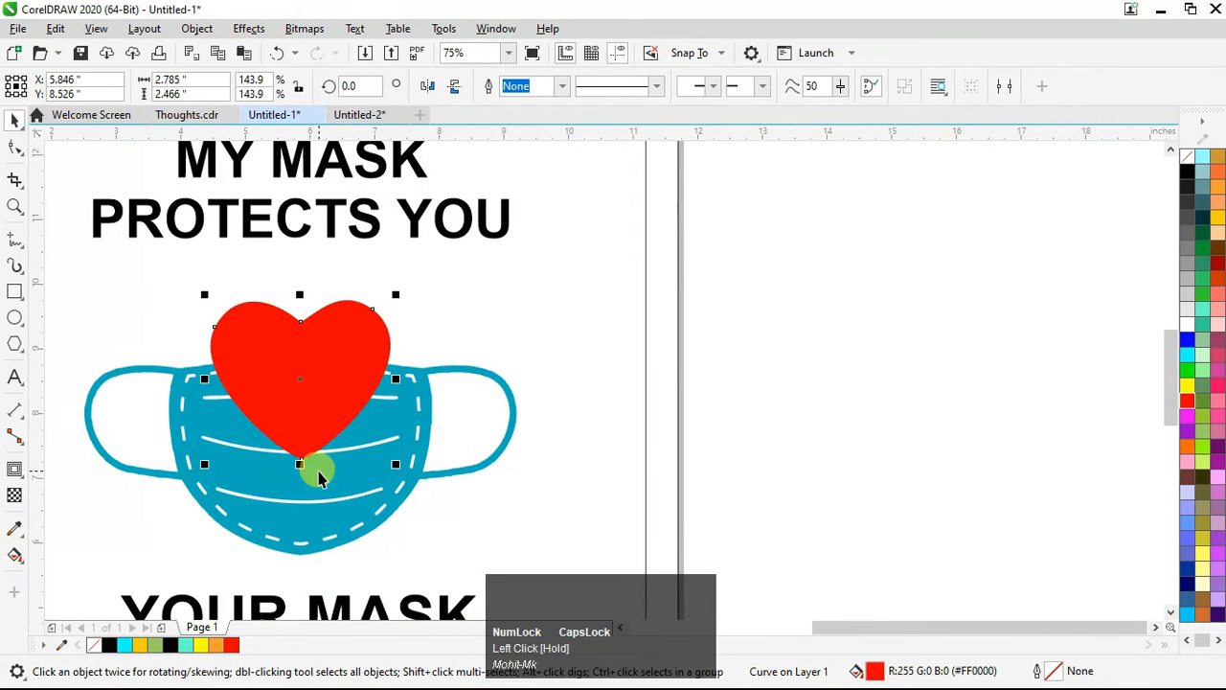
Step: Send the heart behind the mask and give the mask a uniform transparency of 21
key(ctrl+Page_Down)
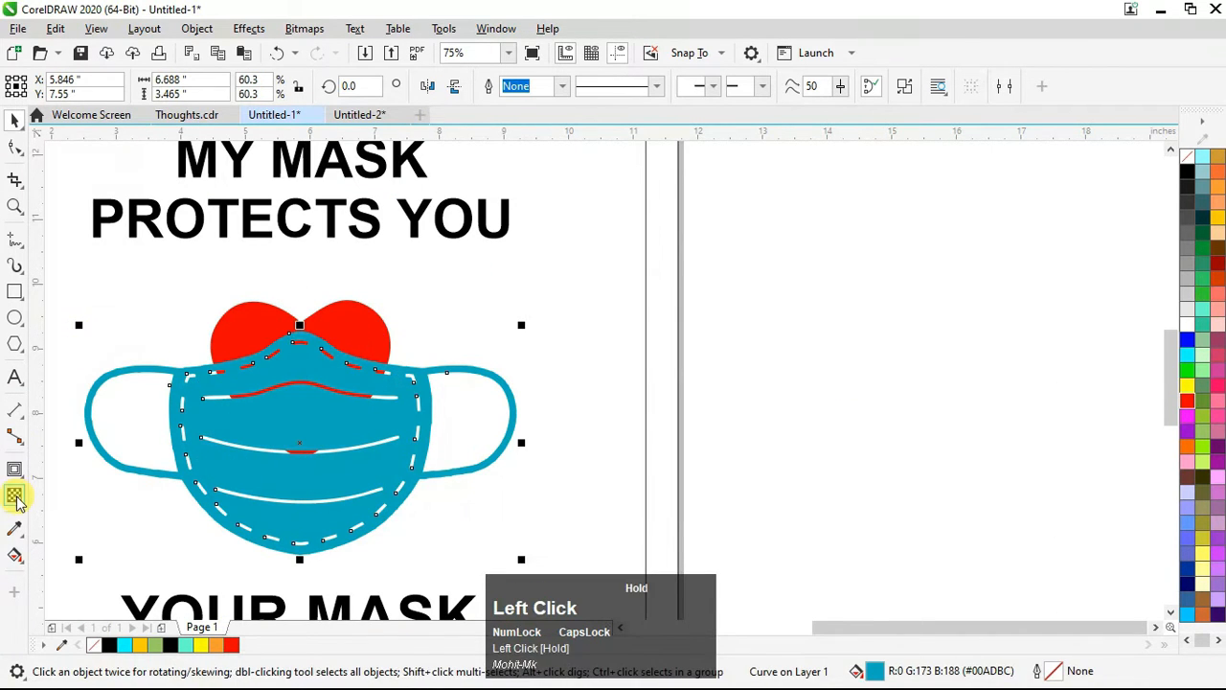
click(14, 496)
scroll(311, 558, up, 1)
click(258, 578)
scroll(392, 384, down, 1)
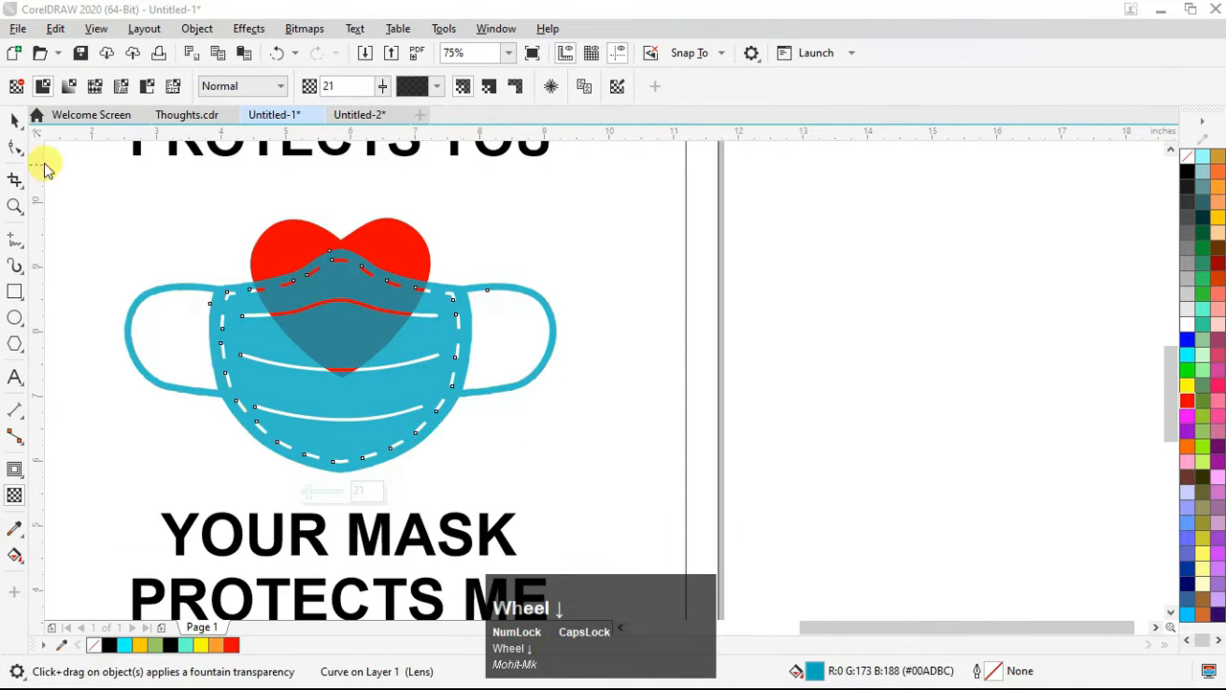
click(15, 121)
Step: Fill the poster's inner rectangle with green (#33CC99)
scroll(645, 312, down, 2)
scroll(597, 320, up, 1)
click(597, 394)
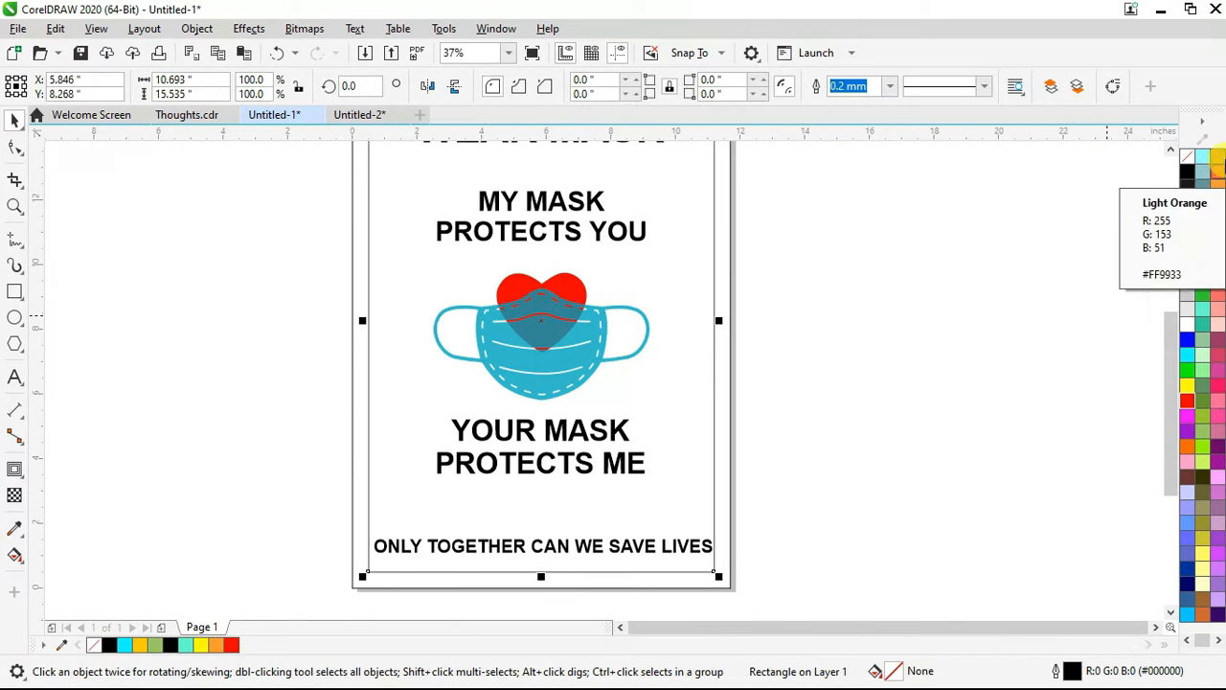
scroll(1199, 556, down, 1)
click(1191, 323)
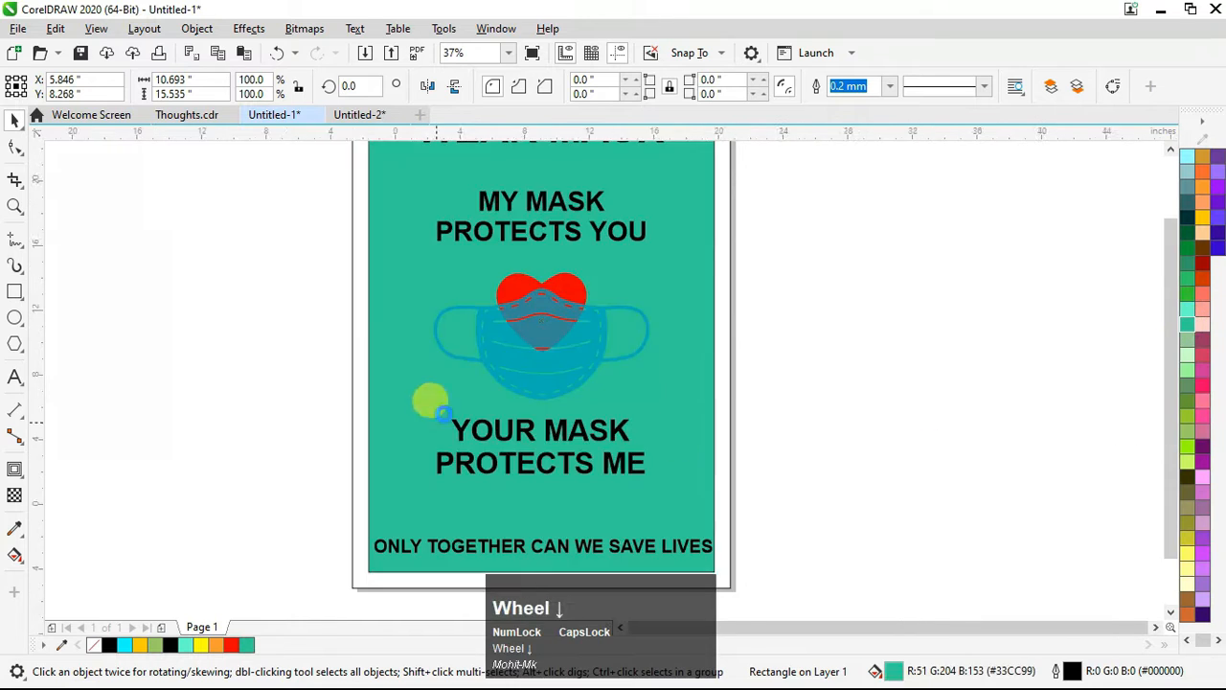
Step: Fill the outer page rectangle with black to form the poster's frame
scroll(1195, 197, up, 1)
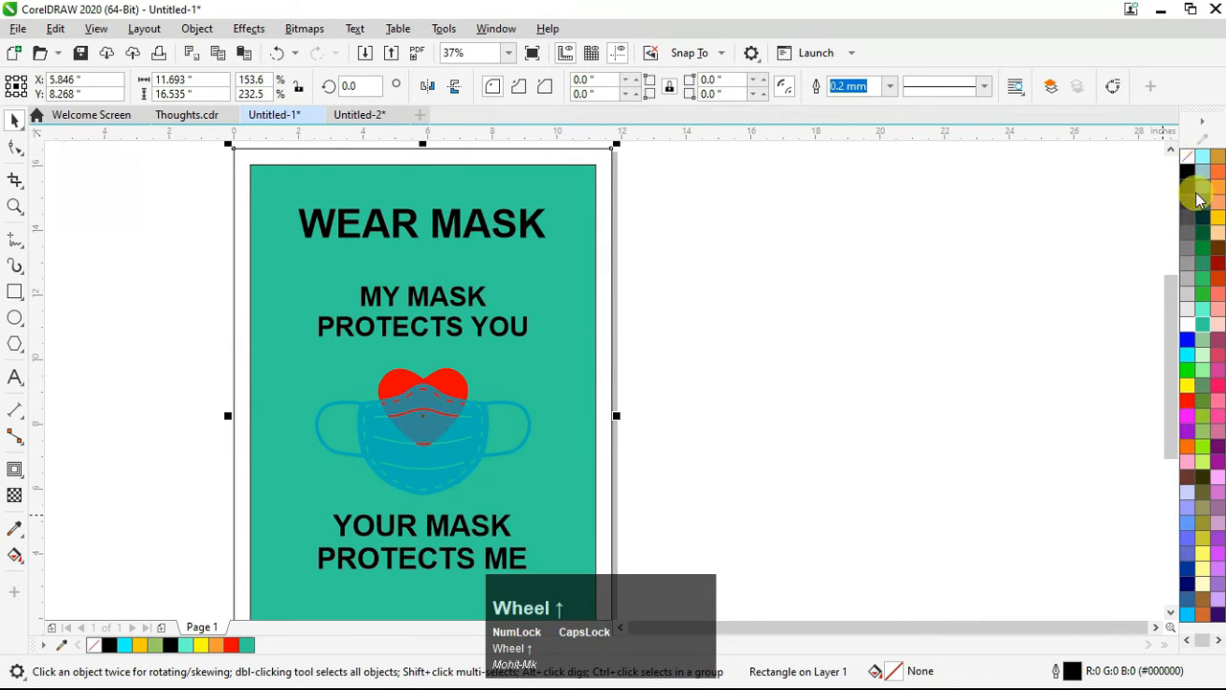
click(1187, 172)
click(671, 230)
Step: Shrink the "ONLY TOGETHER CAN WE SAVE LIVES" slogan to about 10.3 inches wide so it fits inside the frame
scroll(474, 234, down, 1)
click(474, 439)
scroll(474, 436, up, 2)
drag(719, 474, 714, 464)
click(470, 436)
scroll(518, 436, down, 1)
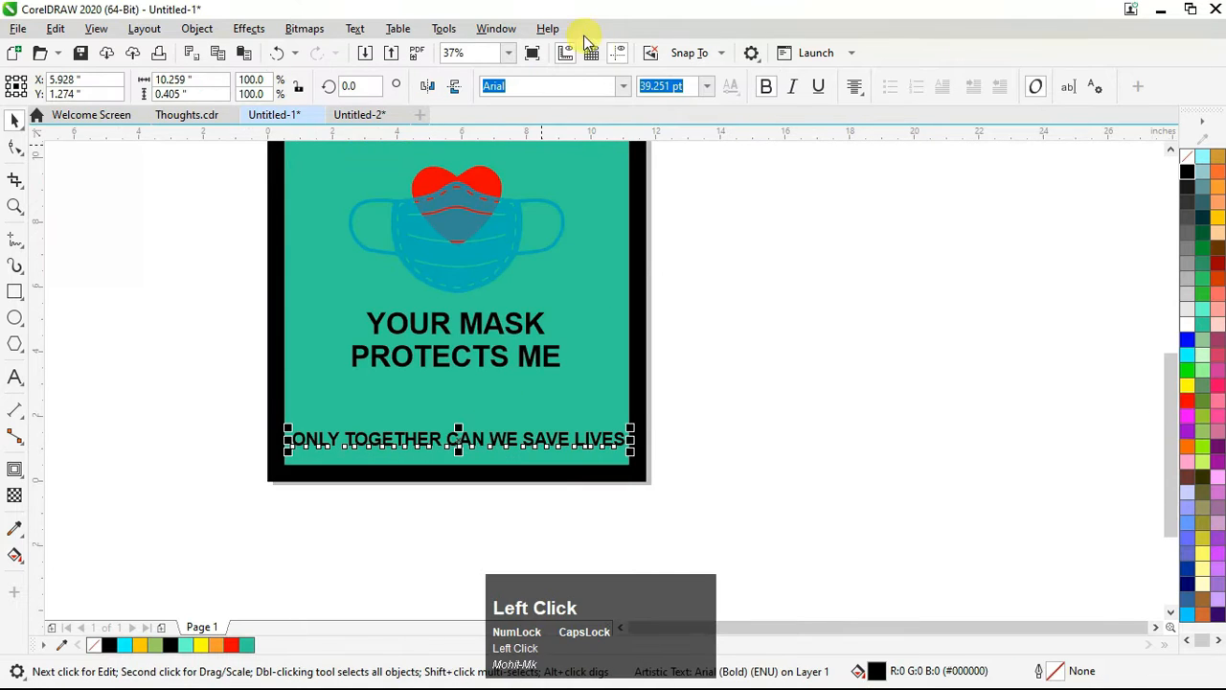
Step: Change the font of the "MY MASK PROTECTS YOU" message and the "WEAR MASK" heading to Impact
click(623, 86)
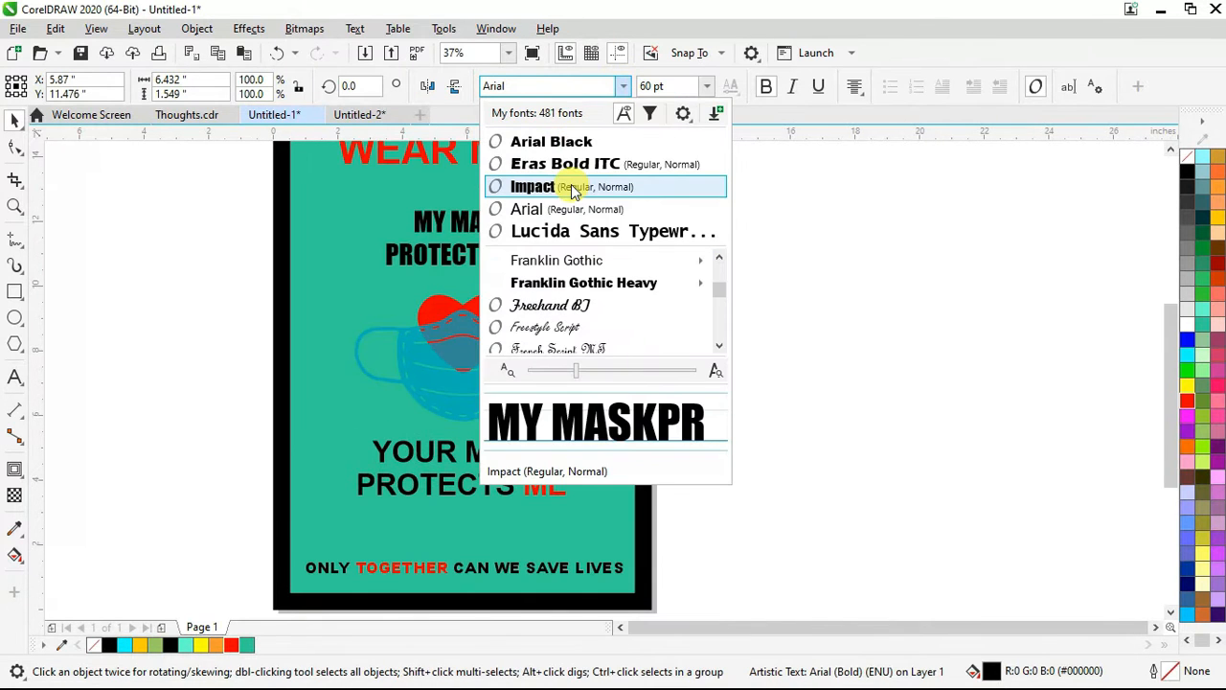
click(572, 189)
scroll(438, 325, down, 1)
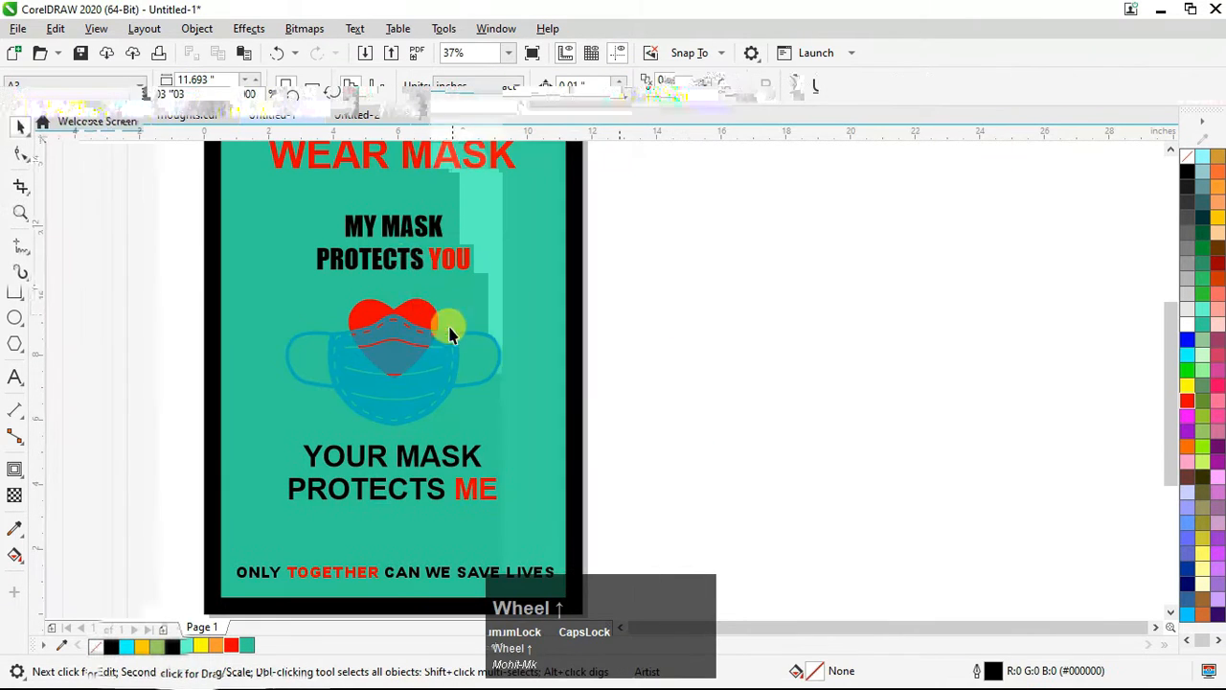
scroll(407, 230, up, 1)
click(407, 230)
click(623, 86)
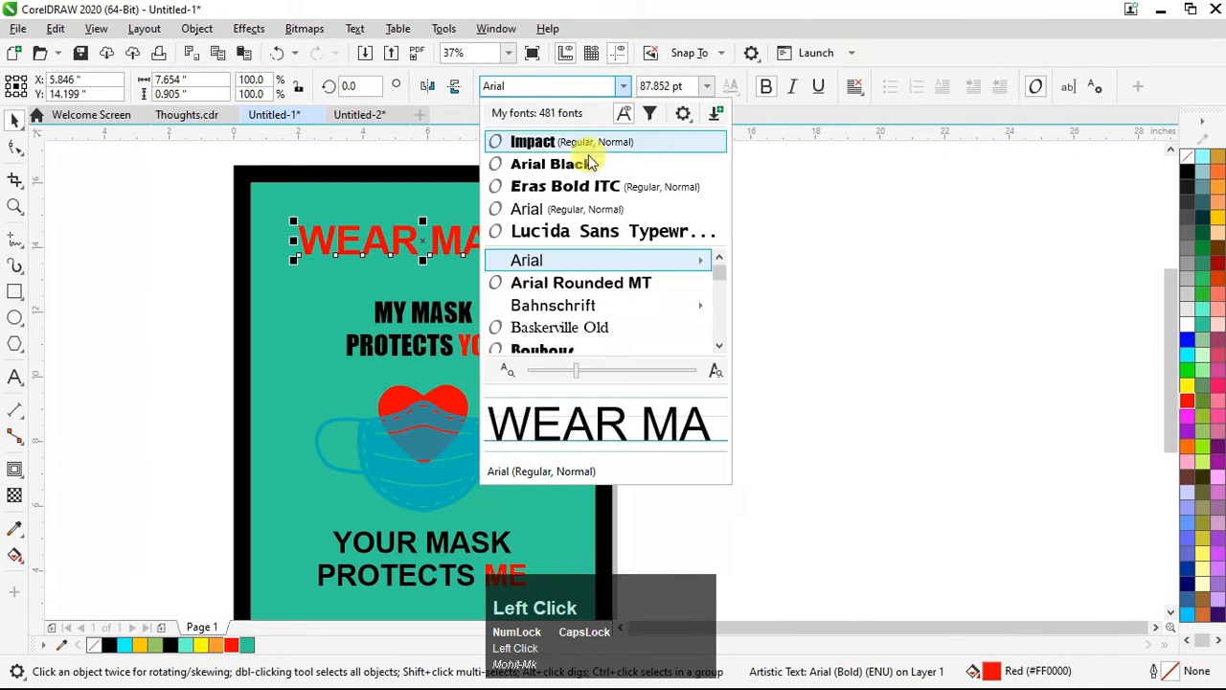
click(573, 141)
scroll(392, 225, down, 1)
scroll(388, 391, up, 1)
Step: Set the lower mask message and the closing slogan in Impact, centring the slogan on the inner rectangle
click(388, 391)
click(621, 89)
click(573, 141)
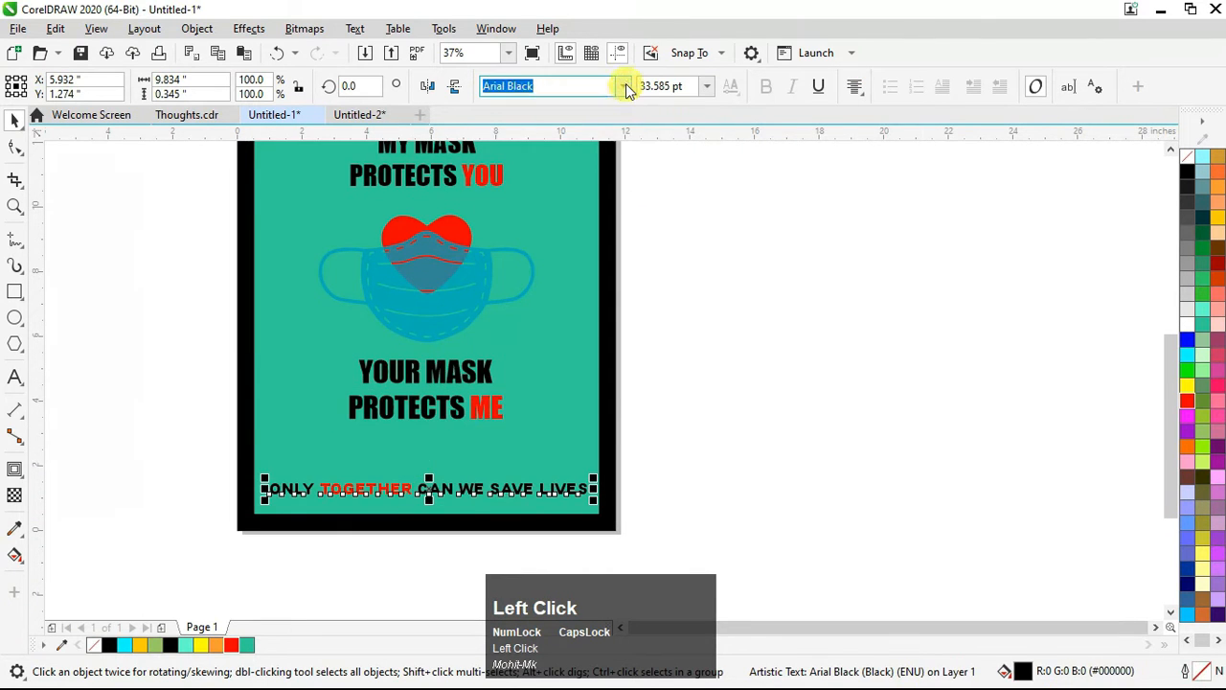
click(626, 88)
click(573, 141)
shift+click(479, 438)
key(c)
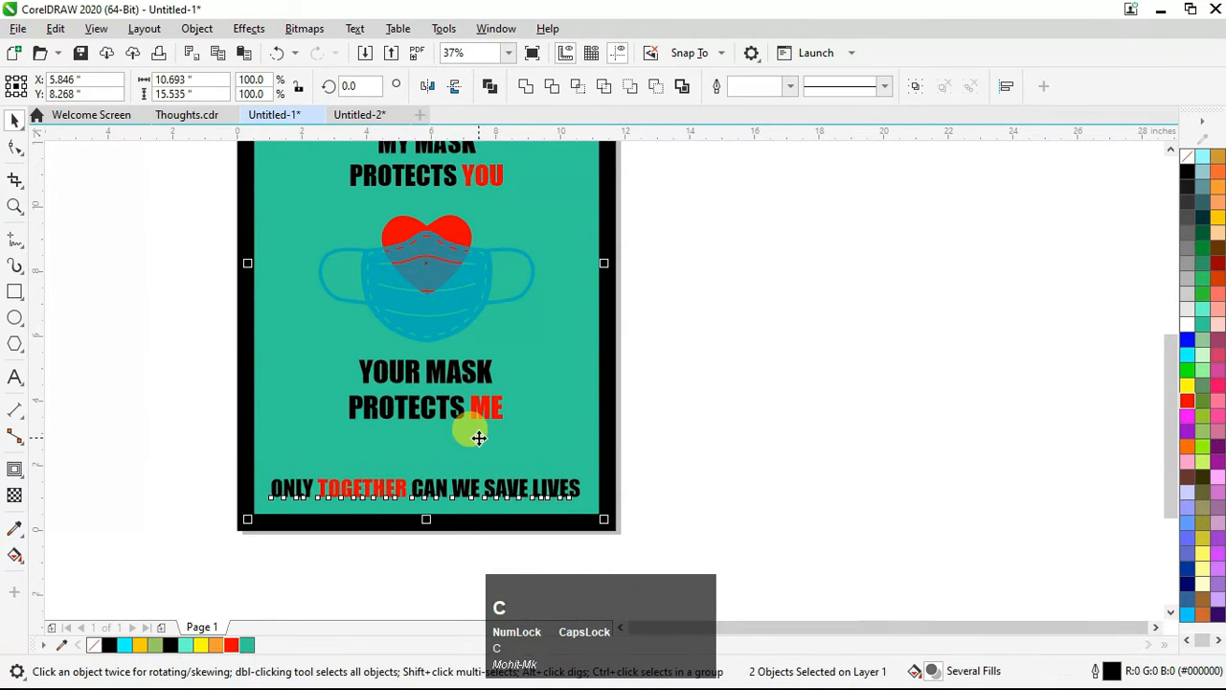
Step: Set the font size of both the lower and the upper mask message to 90 pt
click(435, 420)
drag(503, 420, 540, 439)
drag(694, 86, 637, 85)
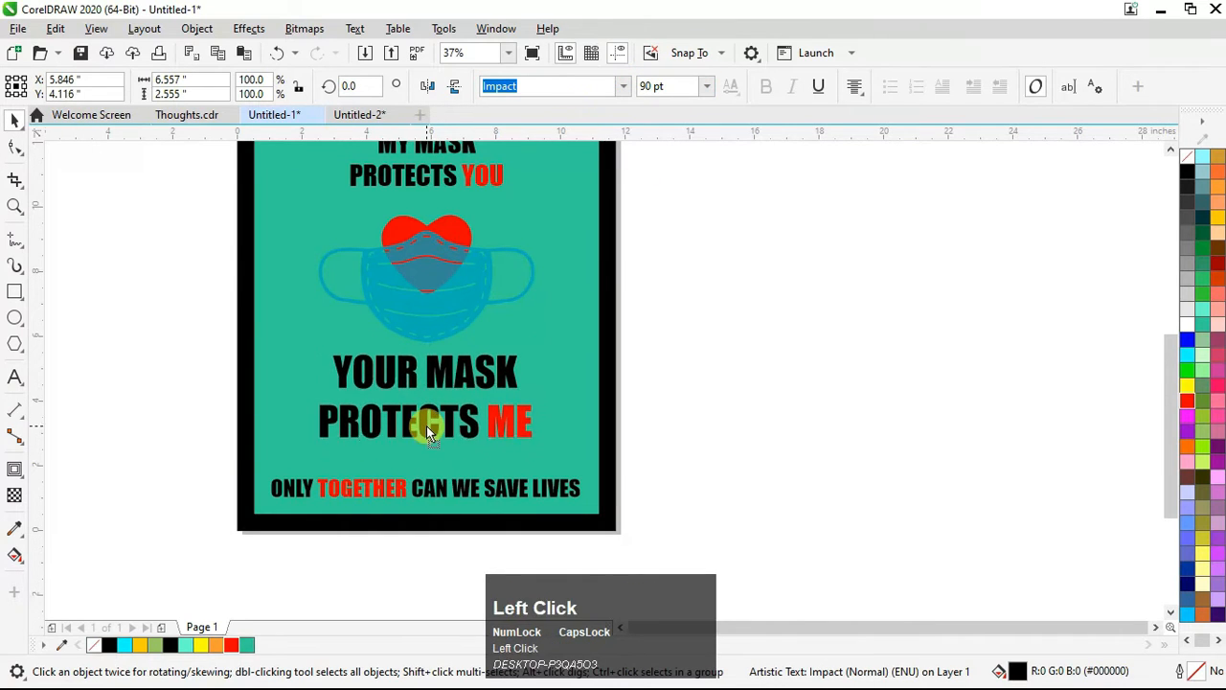
scroll(457, 216, up, 2)
click(457, 211)
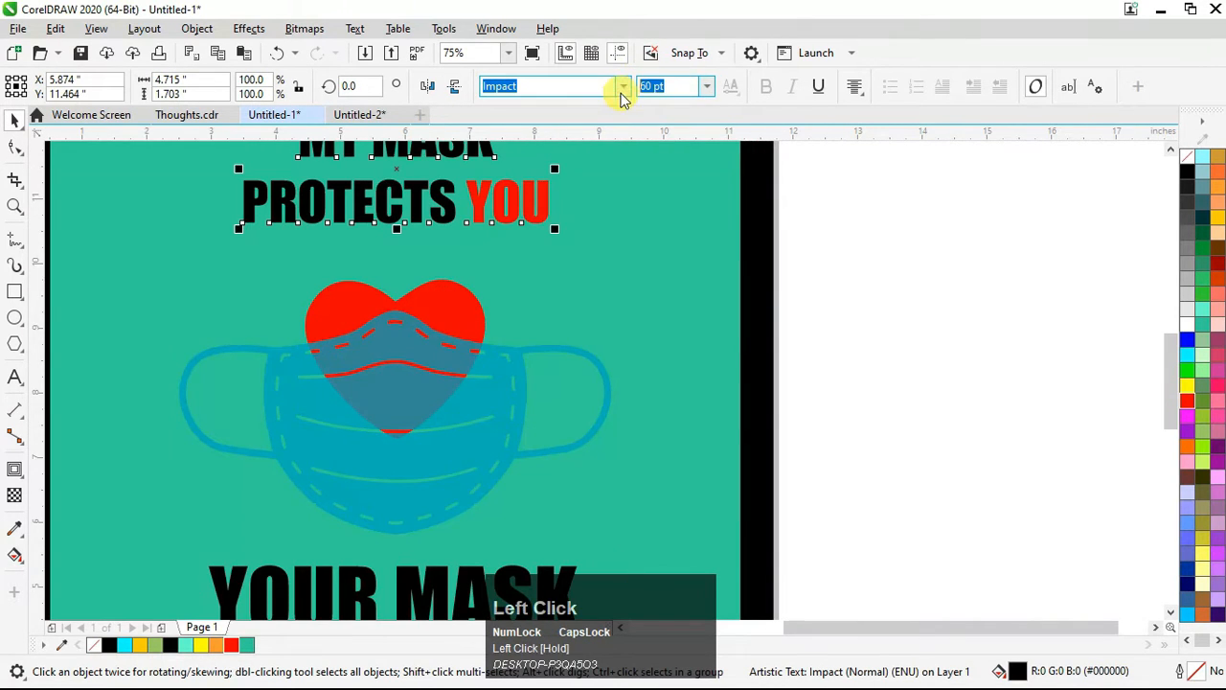
text(90)
key(Return)
Step: Enlarge the "WEAR MASK" heading to about 115 pt, roughly 7.6 inches wide
scroll(520, 410, down, 2)
scroll(495, 312, up, 1)
click(487, 280)
drag(548, 261, 617, 253)
scroll(473, 269, down, 2)
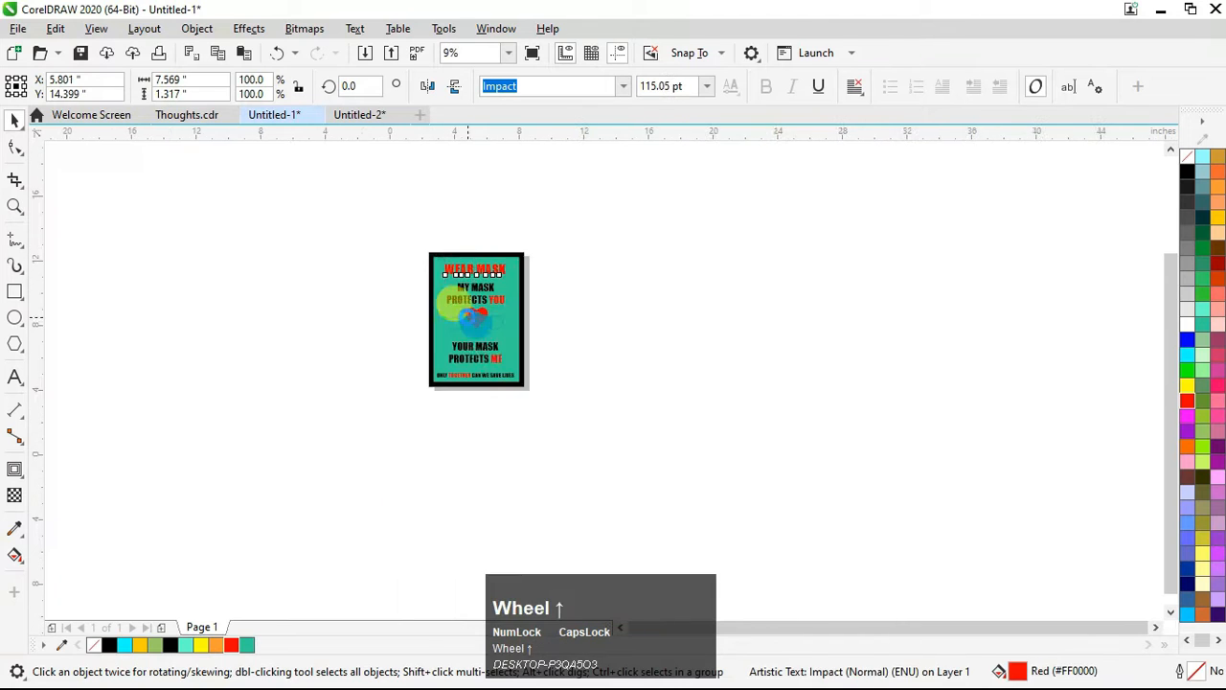
Step: Group the heart with the mask and shrink the group to about 5.8 inches wide
click(468, 318)
scroll(467, 317, up, 3)
scroll(454, 285, down, 1)
drag(219, 239, 647, 410)
key(ctrl+g)
drag(588, 260, 573, 270)
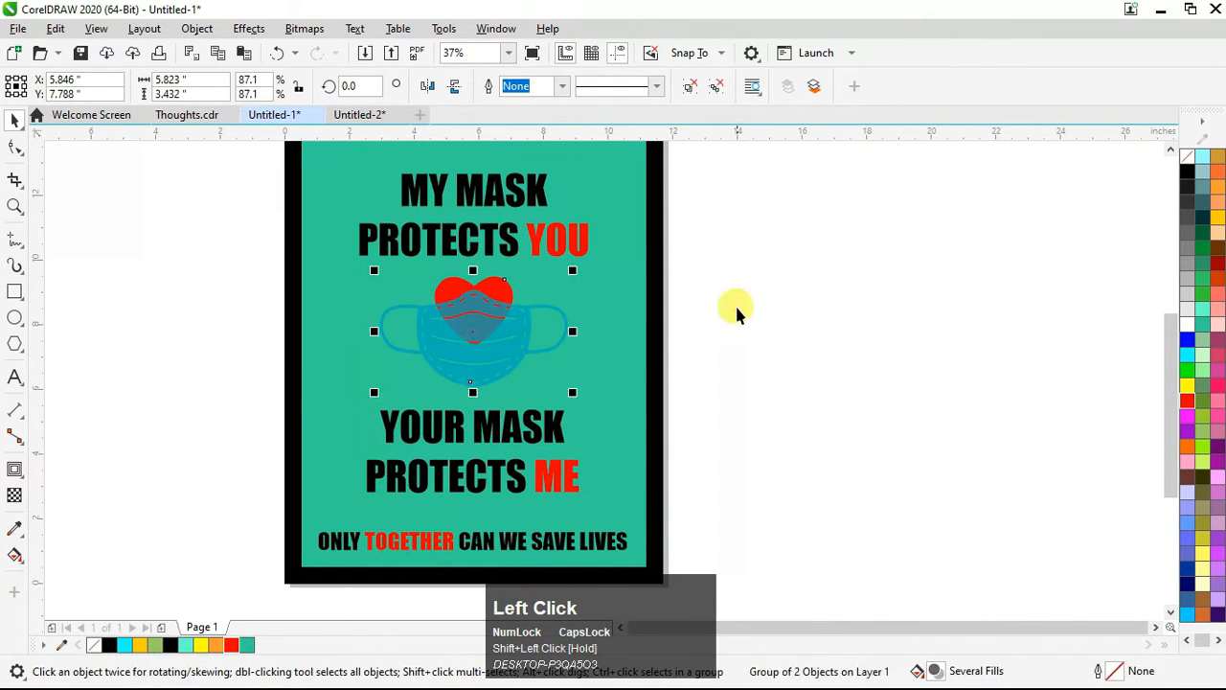
Step: Centre the upper mask message and the "WEAR MASK" heading horizontally on the inner rectangle
click(533, 237)
scroll(532, 299, down, 1)
scroll(533, 301, up, 1)
click(533, 303)
shift+click(613, 282)
key(c)
click(490, 208)
shift+click(627, 282)
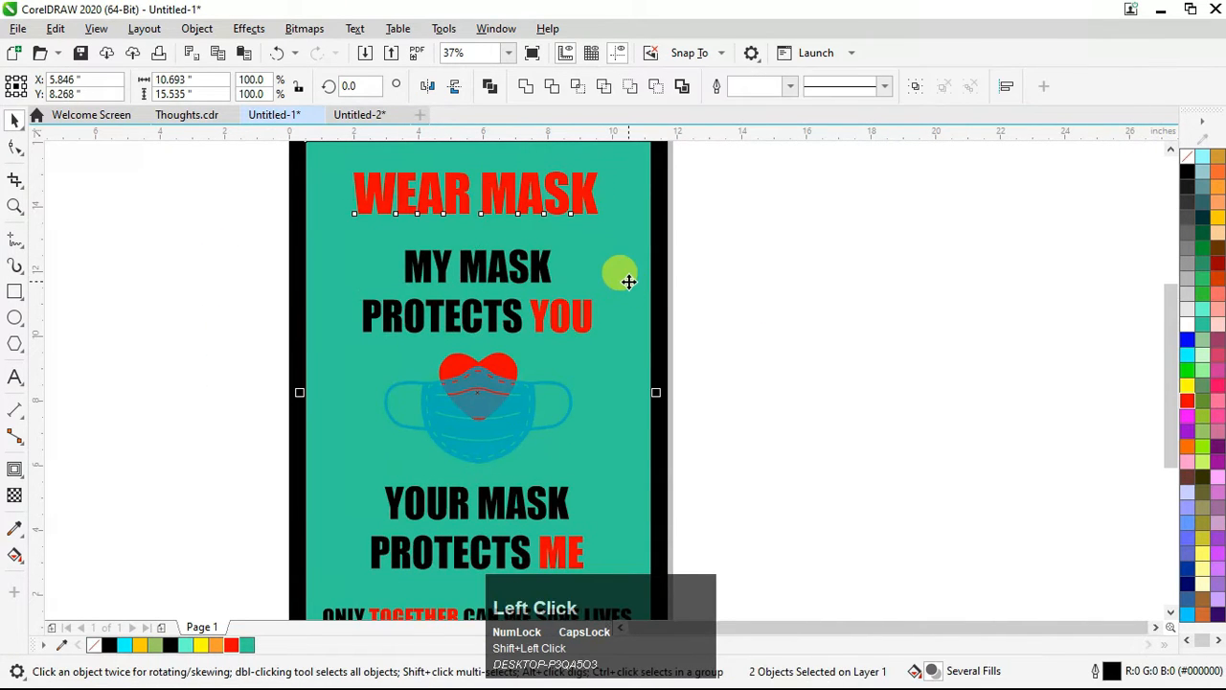
key(c)
Step: Check the placement of the upper message and the mask graphic, and view the whole poster
scroll(629, 281, down, 2)
scroll(620, 375, up, 2)
click(545, 274)
shift+click(533, 315)
scroll(502, 390, down, 2)
scroll(511, 305, up, 2)
drag(227, 290, 657, 444)
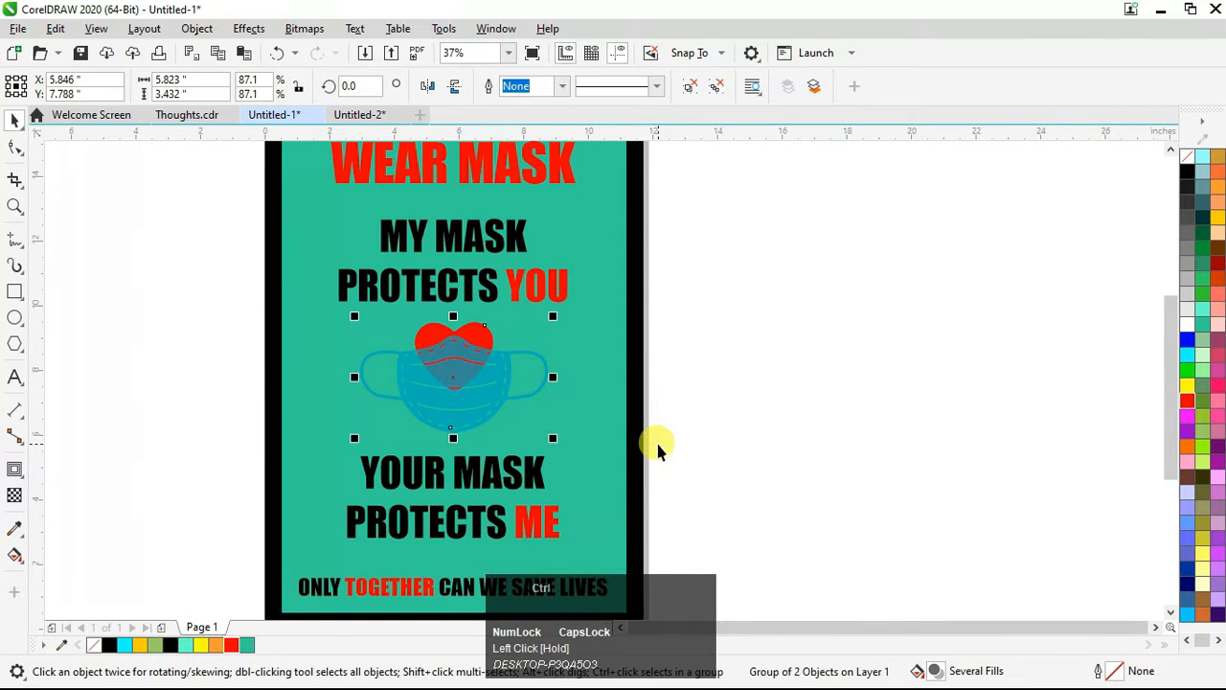
shift+click(557, 400)
key(Escape)
scroll(357, 258, down, 2)
key(F4)
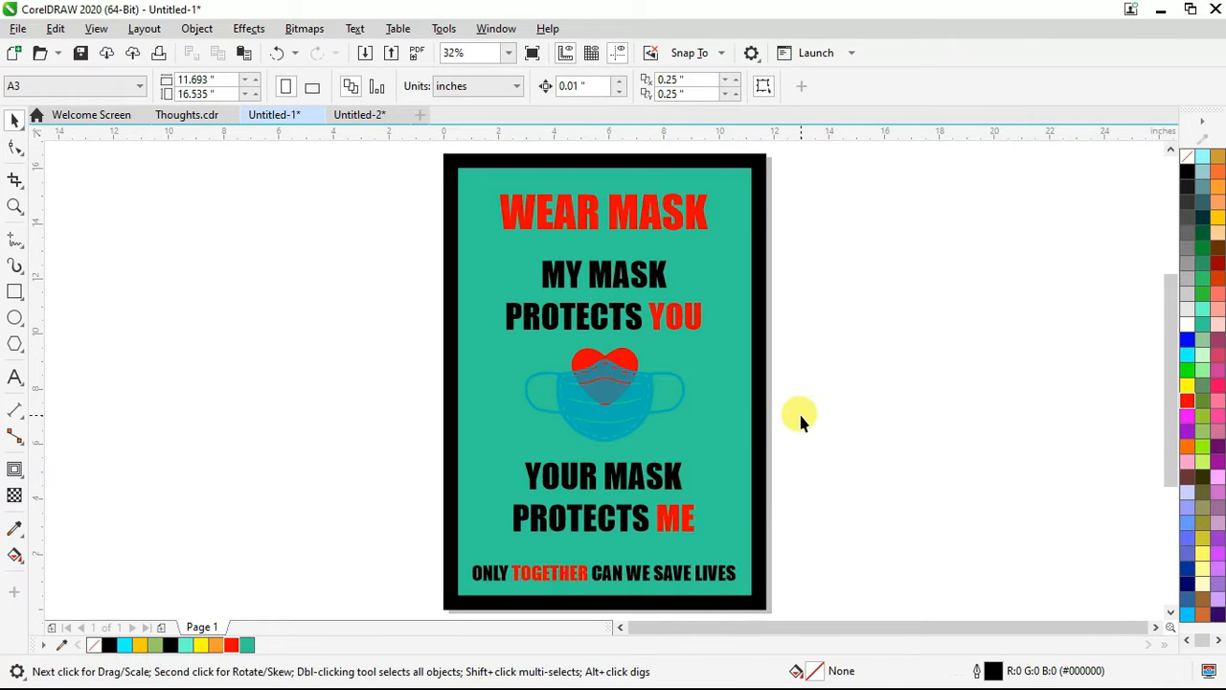
Step: Replace the inner rectangle's green background with plain white, undoing the trial black fill
scroll(419, 242, down, 1)
scroll(533, 287, up, 2)
click(581, 291)
scroll(584, 297, down, 1)
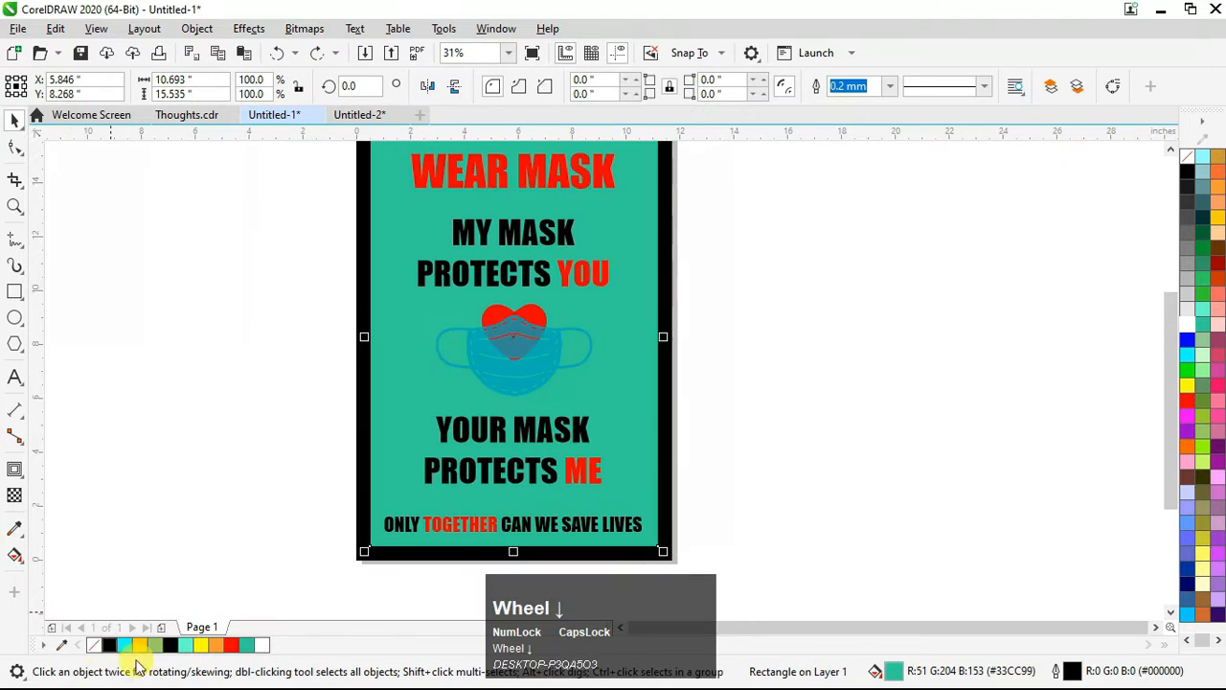
click(109, 646)
click(287, 378)
key(ctrl+z)
key(ctrl+z)
Step: Select all the poster objects, group them, and view the finished poster
scroll(473, 299, down, 1)
key(ctrl+a)
key(ctrl+g)
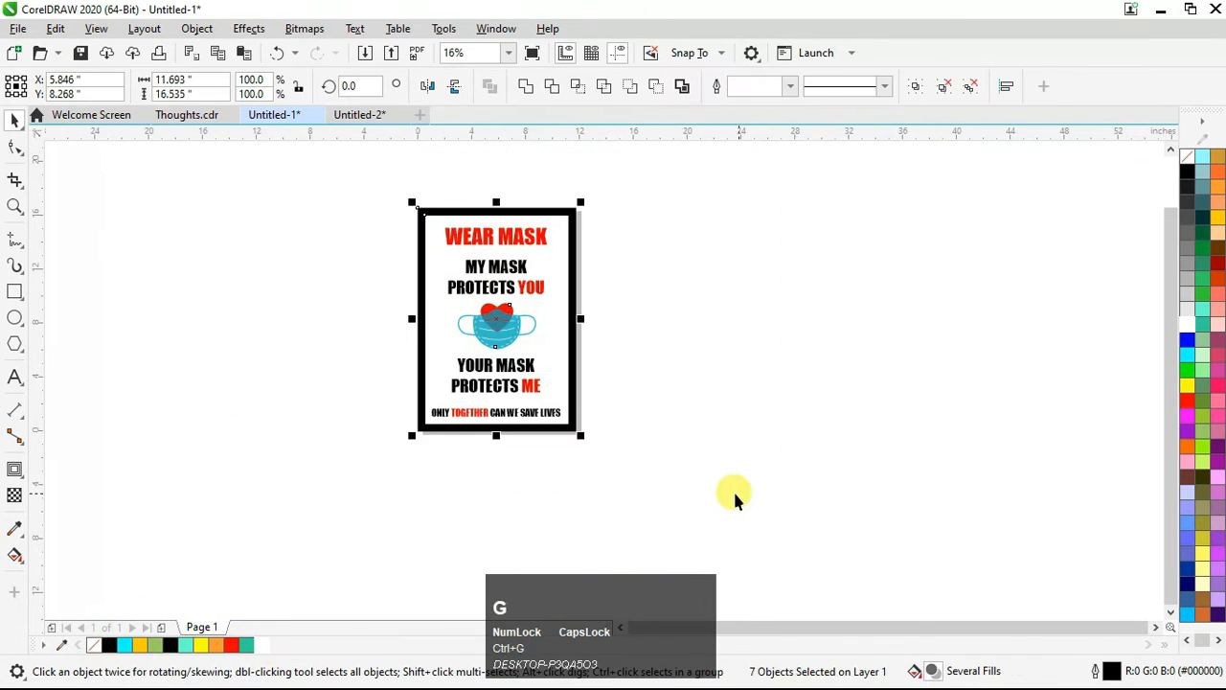
scroll(515, 277, up, 1)
click(566, 349)
key(F4)
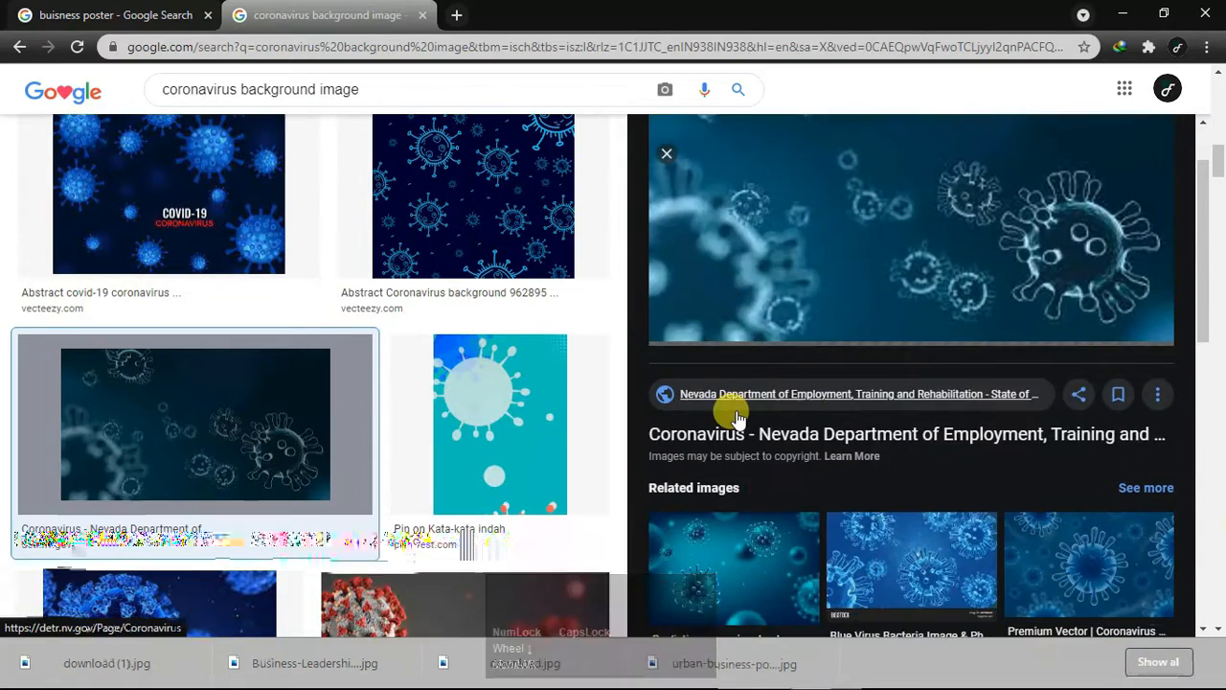
Step: Copy the blue "Realistic coronavirus background" image from the web search and paste it into the CorelDRAW document
scroll(719, 416, up, 1)
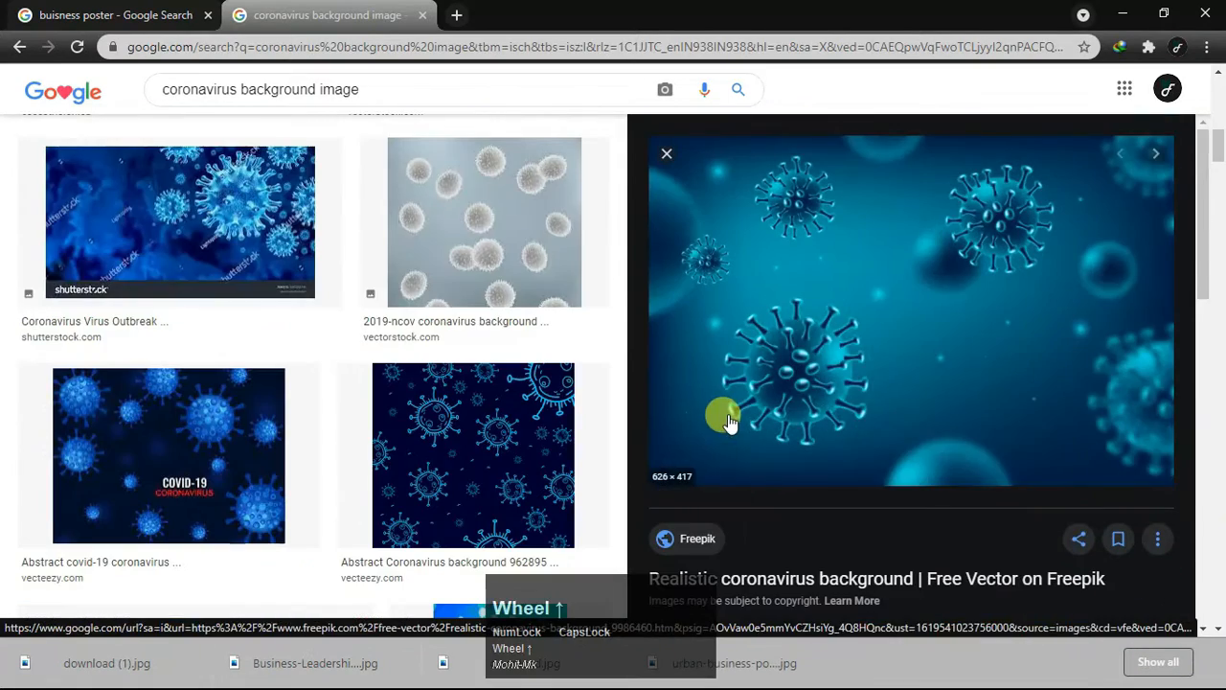
click(720, 416)
click(513, 7)
right_click(581, 312)
click(624, 358)
key(ctrl+v)
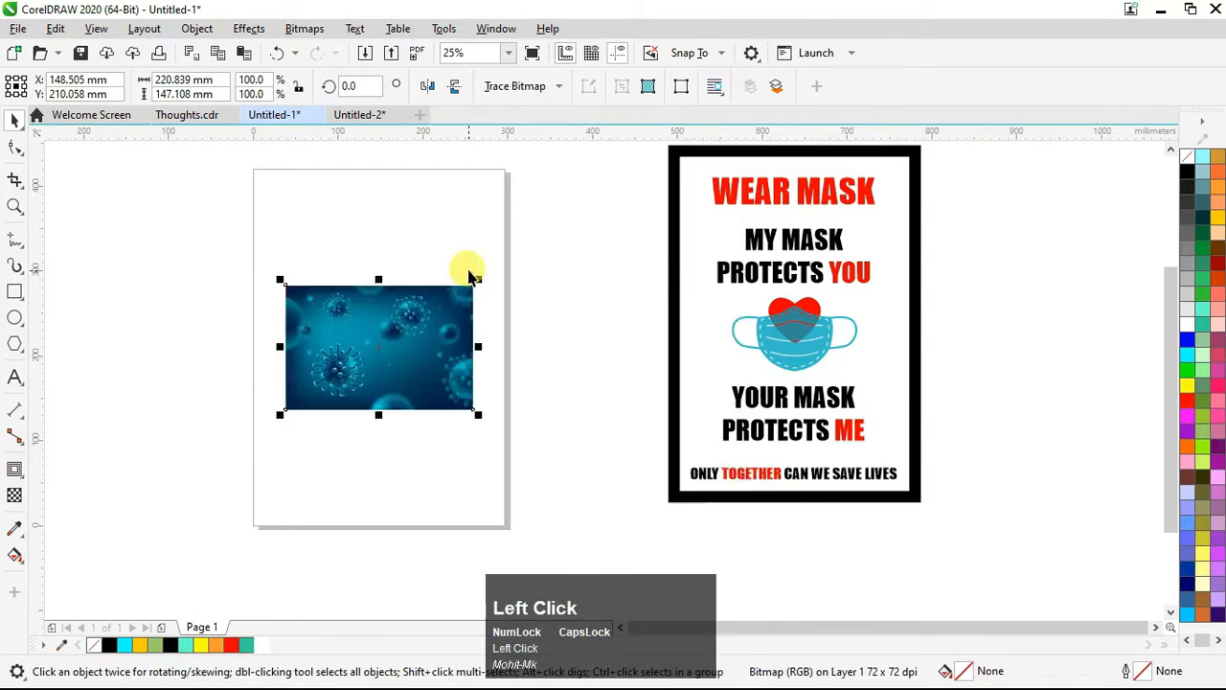
Step: Move the pasted virus image to the side of the page and rotate it by 90 degrees
drag(378, 328, 279, 329)
click(352, 86)
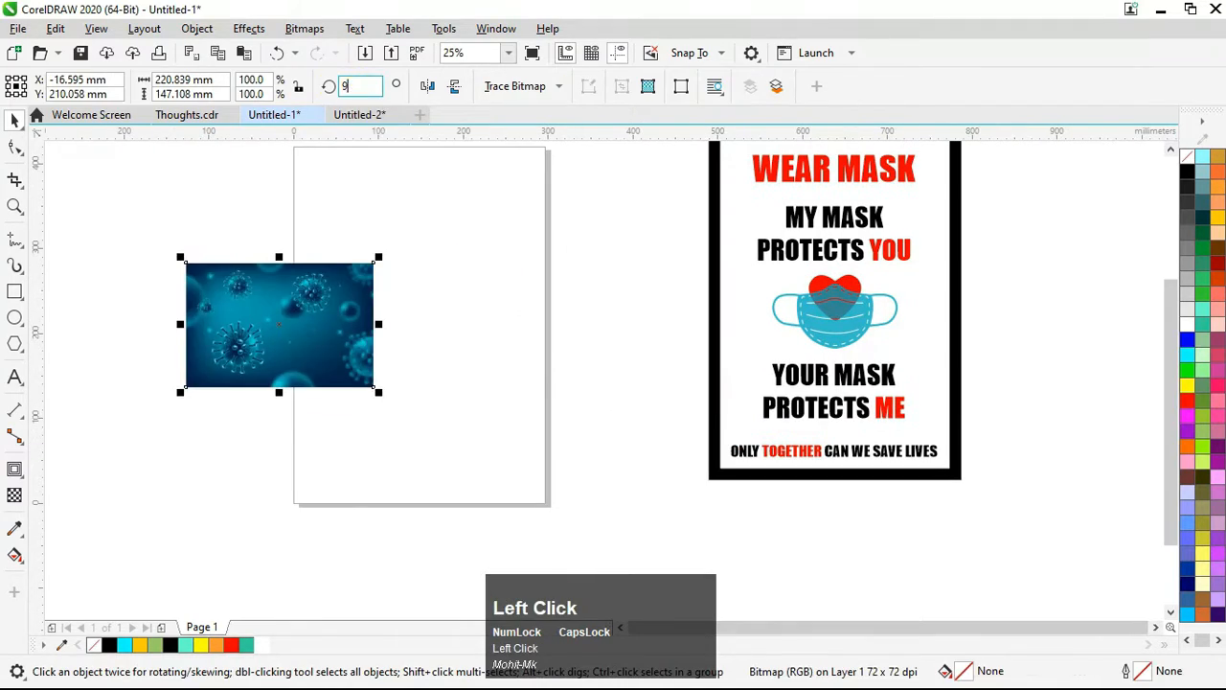
text(90)
key(Return)
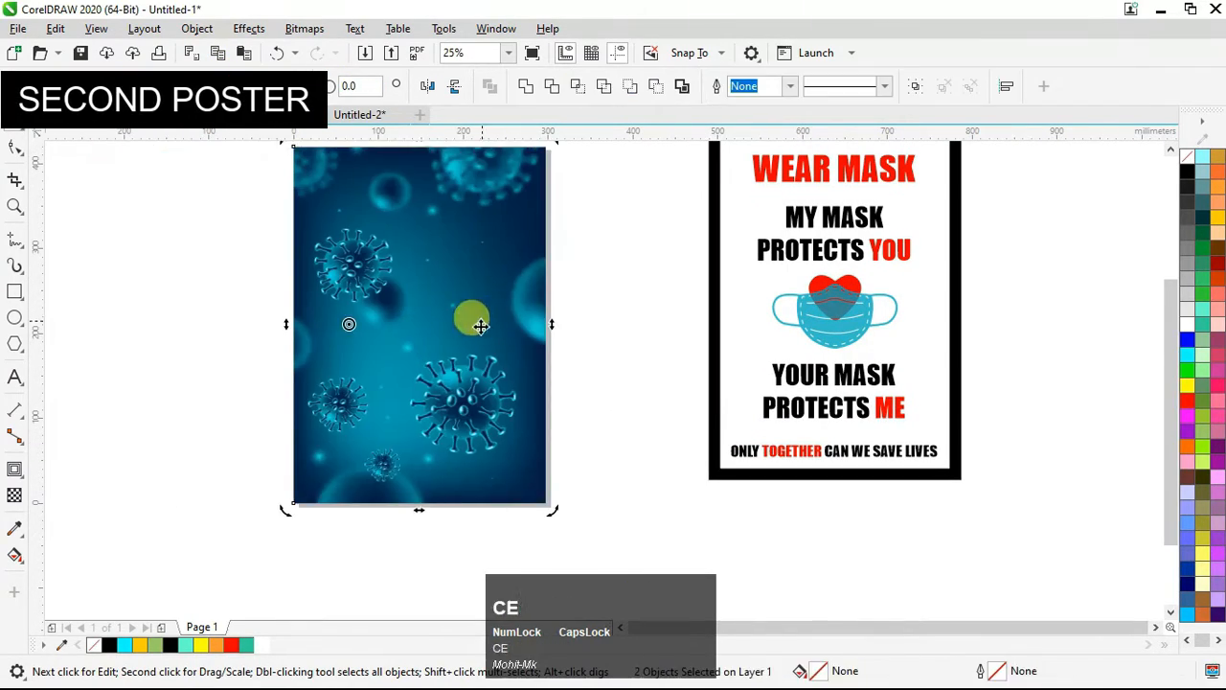
Step: Add the text "STAY SAFE & HEALTHY" on three lines and enlarge it to about 92 pt over the virus background
click(14, 376)
click(232, 303)
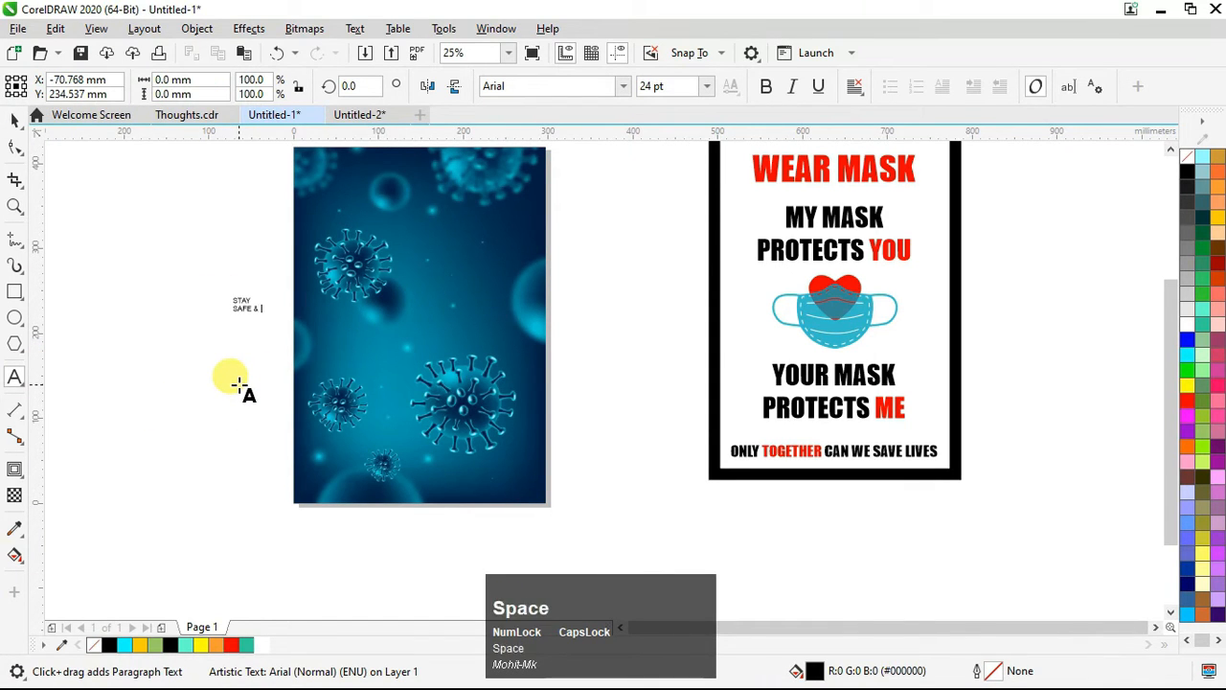
scroll(341, 422, down, 1)
scroll(356, 366, up, 1)
drag(288, 419, 363, 295)
scroll(361, 288, up, 2)
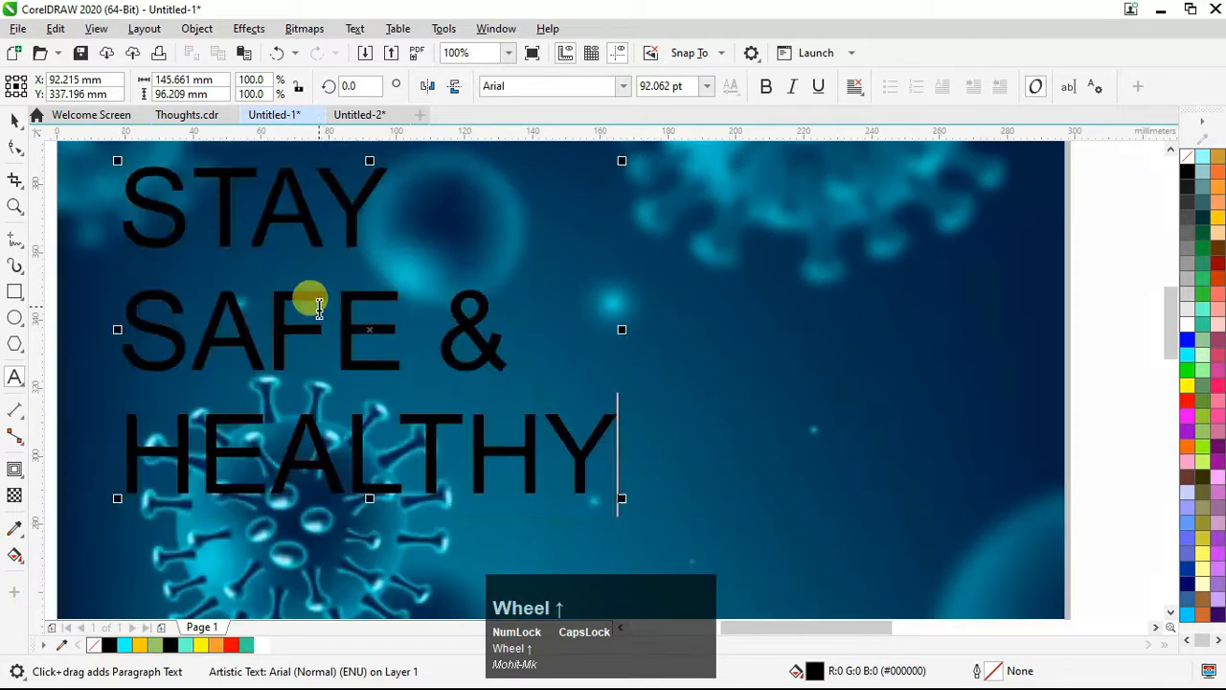
Step: Set the "STAY SAFE & HEALTHY" text in Impact and resize it to about 76 mm wide in the page's upper-left corner
key(ctrl+a)
click(622, 86)
click(597, 143)
scroll(356, 277, down, 1)
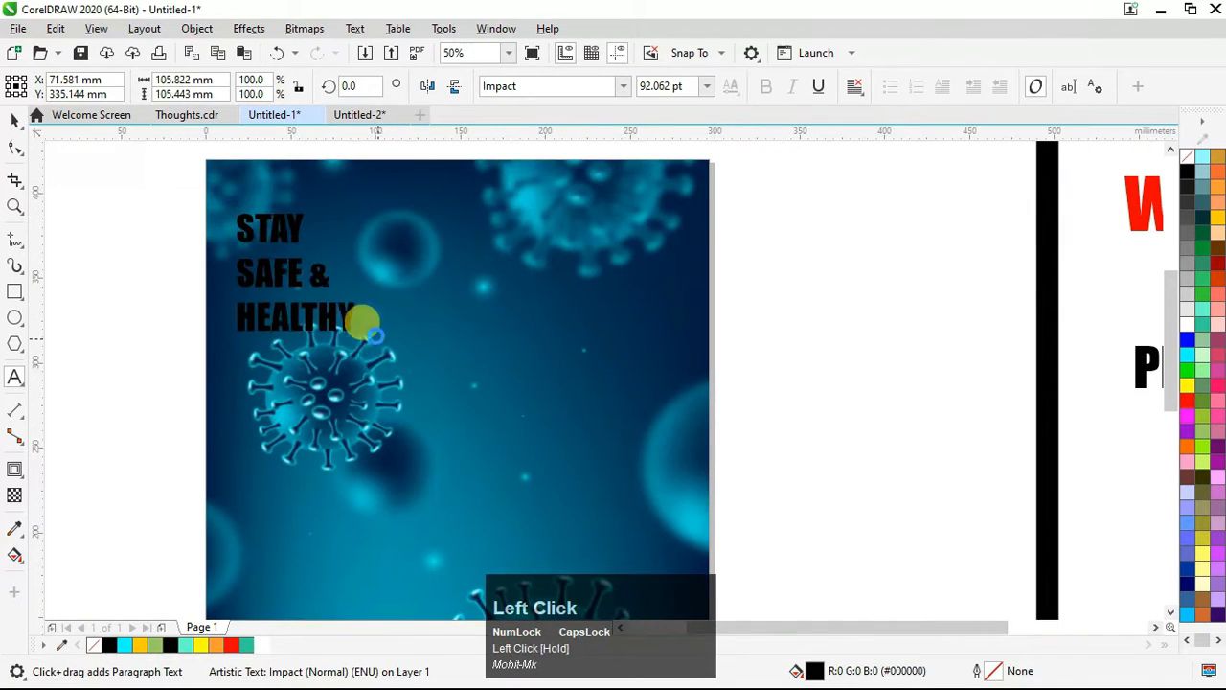
drag(365, 324, 296, 255)
key(ctrl+a)
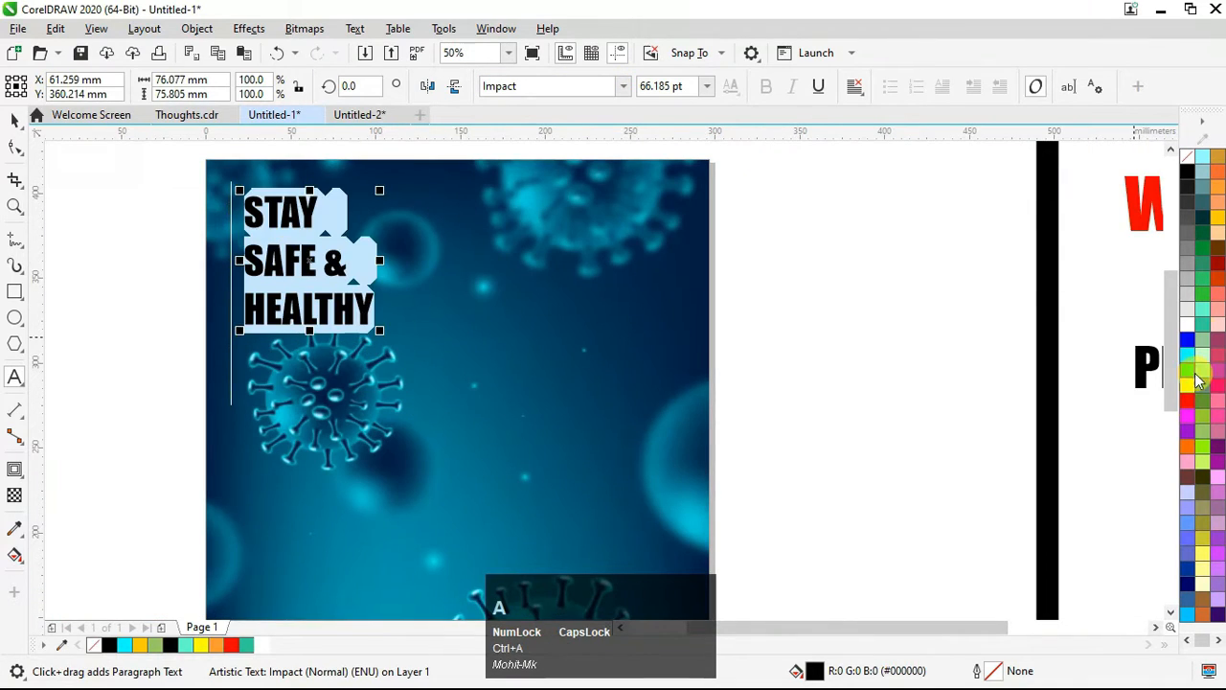
Step: Add the three-line text "REDUCE YOUR RISK OF", "COVID-19", "INFECTION" in the page's upper-right corner
scroll(310, 255, up, 1)
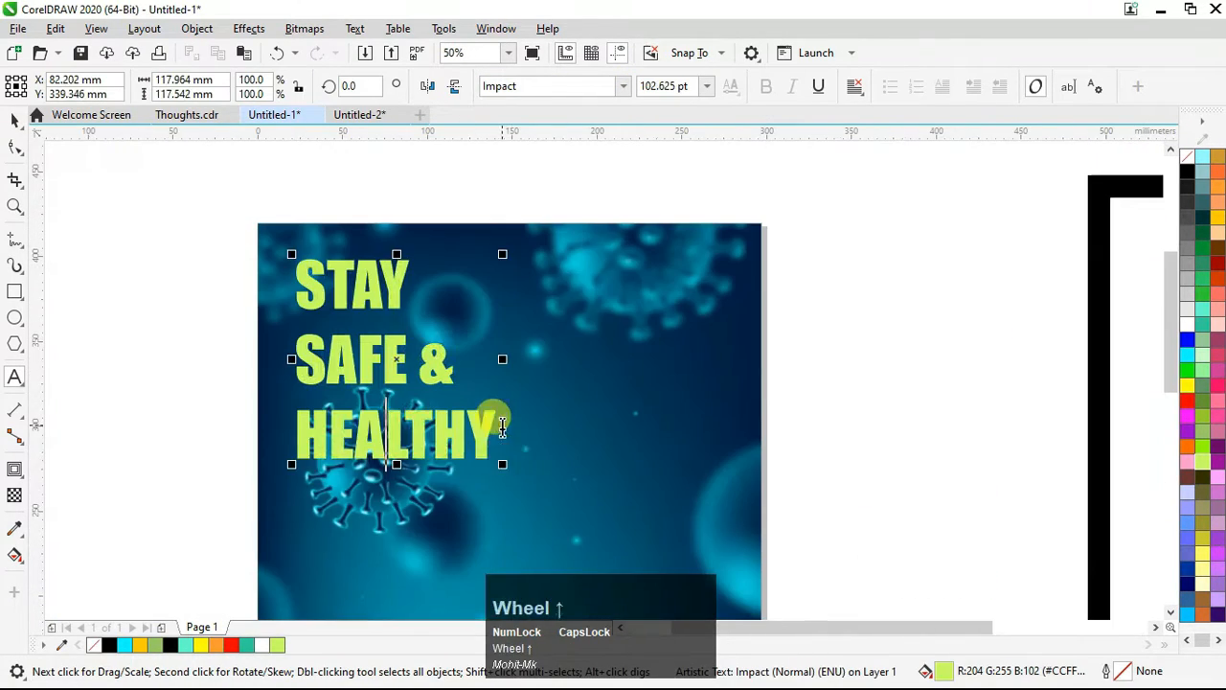
click(17, 377)
text(OUR RISK OF)
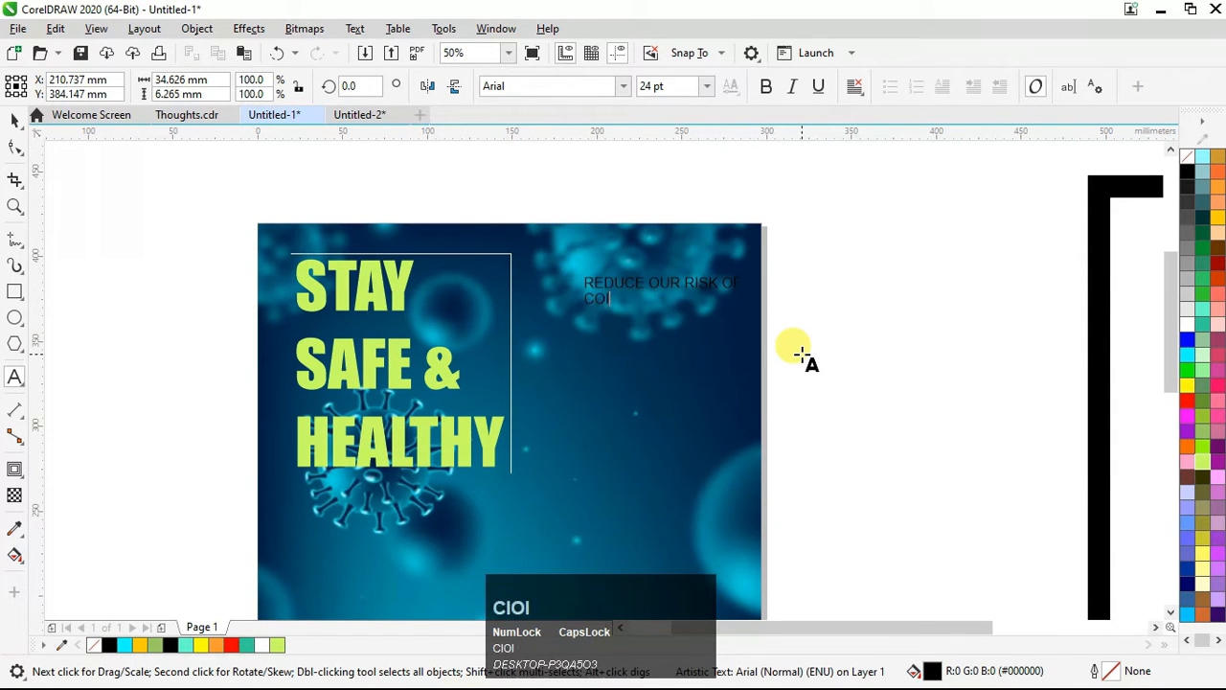
text(19)
key(Return)
text(INFECTION)
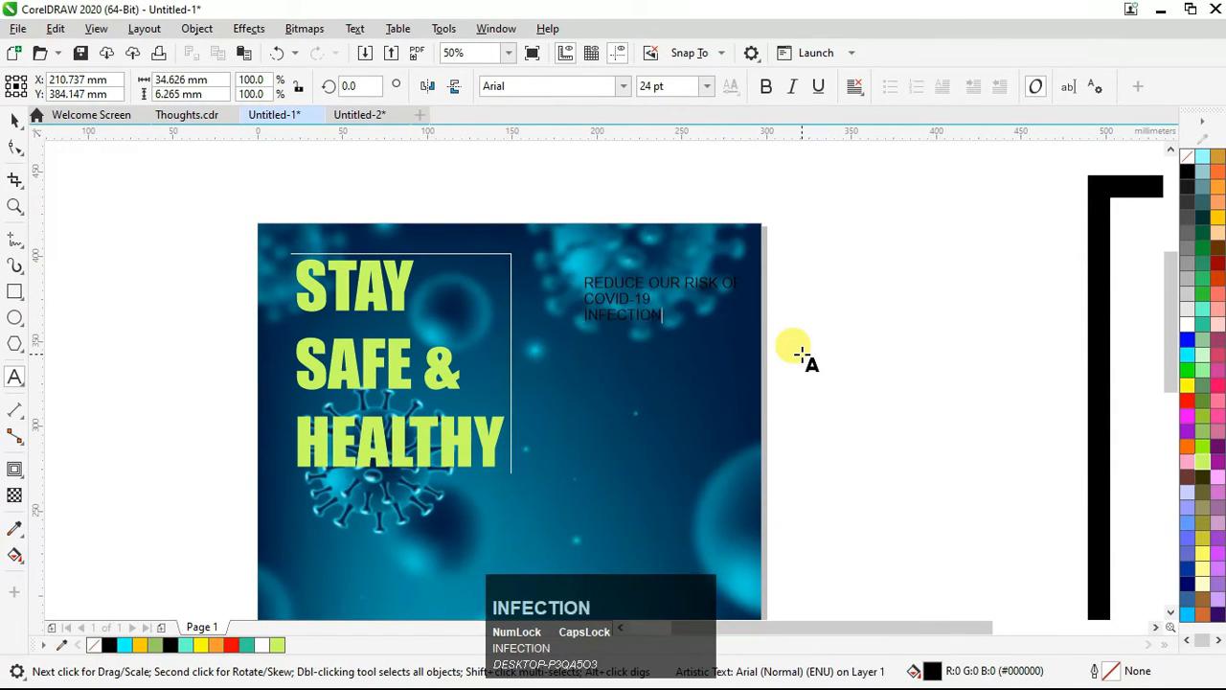
Step: Break the new text apart into separate lines and set the "COVID-19" line in Arial Black
key(ctrl+k)
click(655, 313)
scroll(773, 324, down, 1)
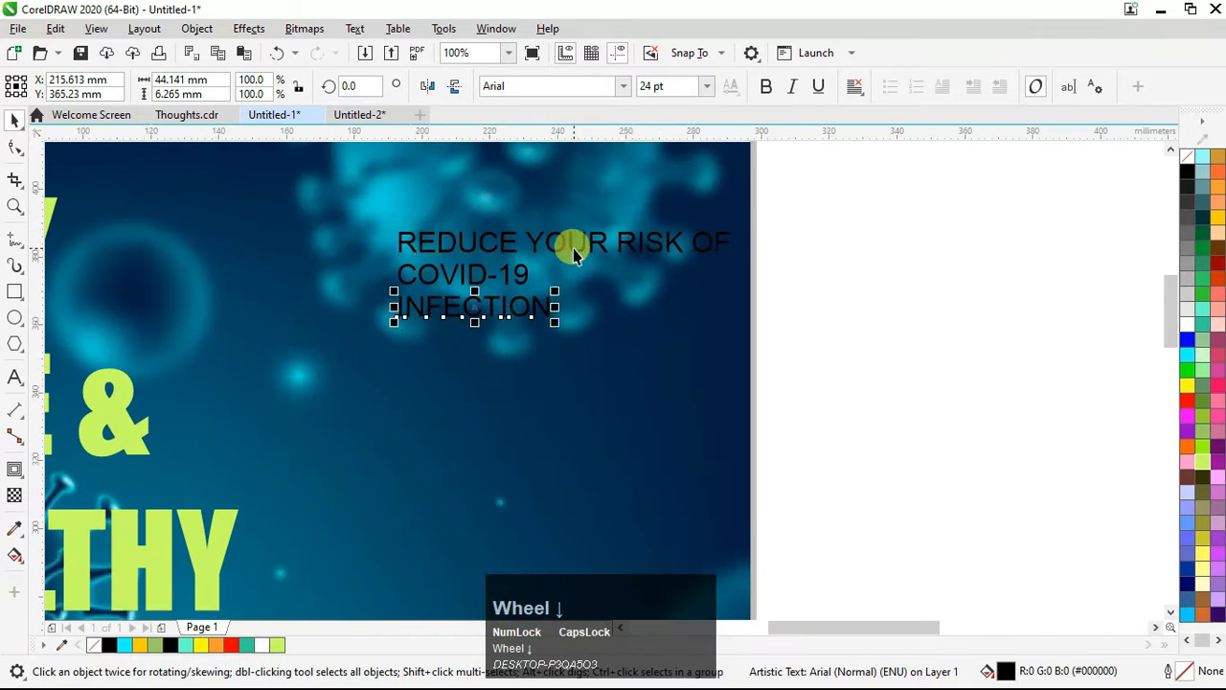
click(575, 245)
click(435, 277)
click(622, 86)
click(558, 163)
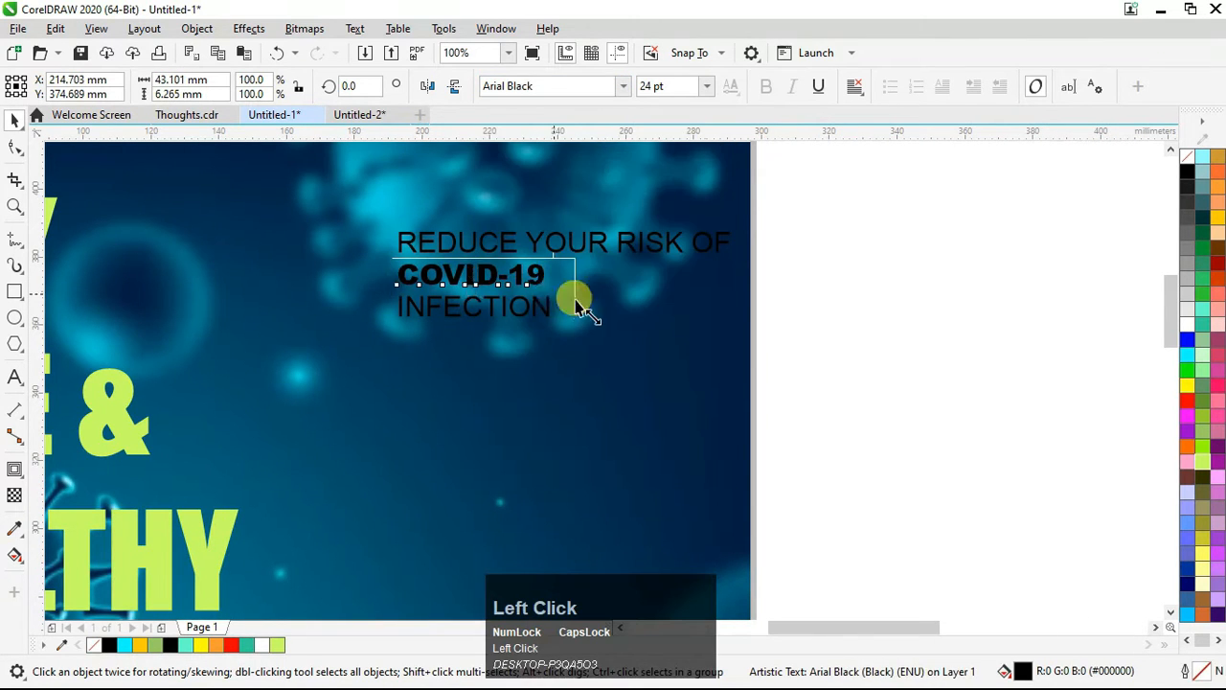
Step: Enlarge "COVID-19" to about 54 pt, matching the line above, and place "INFECTION" beneath its right end
click(684, 309)
drag(575, 300, 487, 305)
double_click(549, 306)
click(15, 123)
mouse_move(558, 359)
mouse_down()
mouse_move(584, 362)
mouse_move(565, 359)
mouse_up()
click(827, 209)
drag(661, 343, 677, 343)
click(883, 320)
Step: Draw a rectangle about 50 × 10 mm around "INFECTION" and round its corners
key(F6)
scroll(854, 372, down, 1)
drag(284, 274, 632, 353)
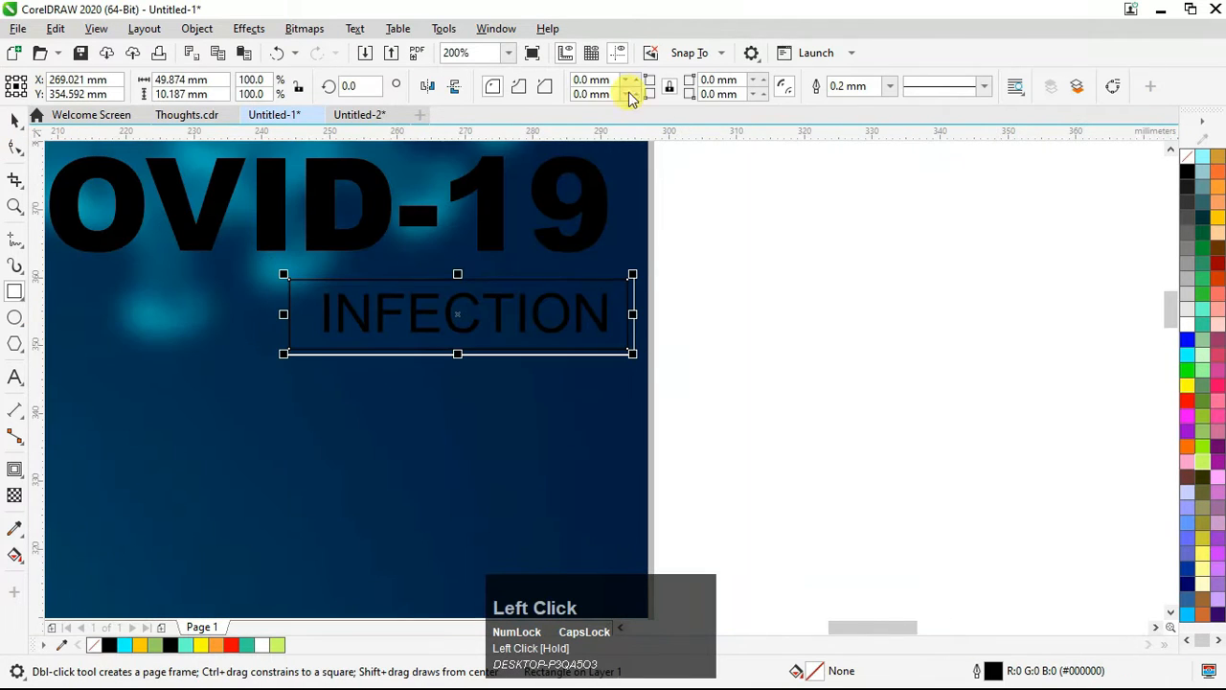
scroll(1139, 340, down, 1)
Step: Fill the three COVID-19 text lines white and the rounded rectangle behind "INFECTION" black
click(755, 230)
scroll(755, 232, up, 1)
shift+click(743, 316)
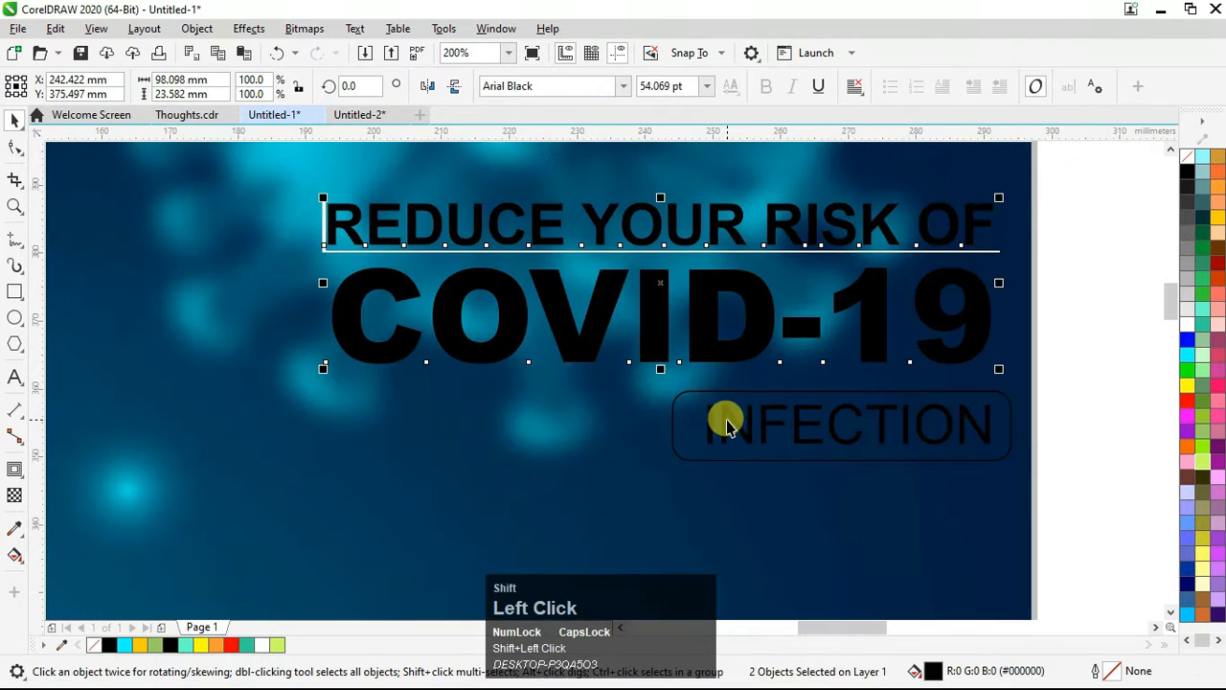
shift+click(728, 418)
click(1187, 324)
click(948, 411)
click(1188, 171)
scroll(729, 396, down, 1)
scroll(750, 410, up, 1)
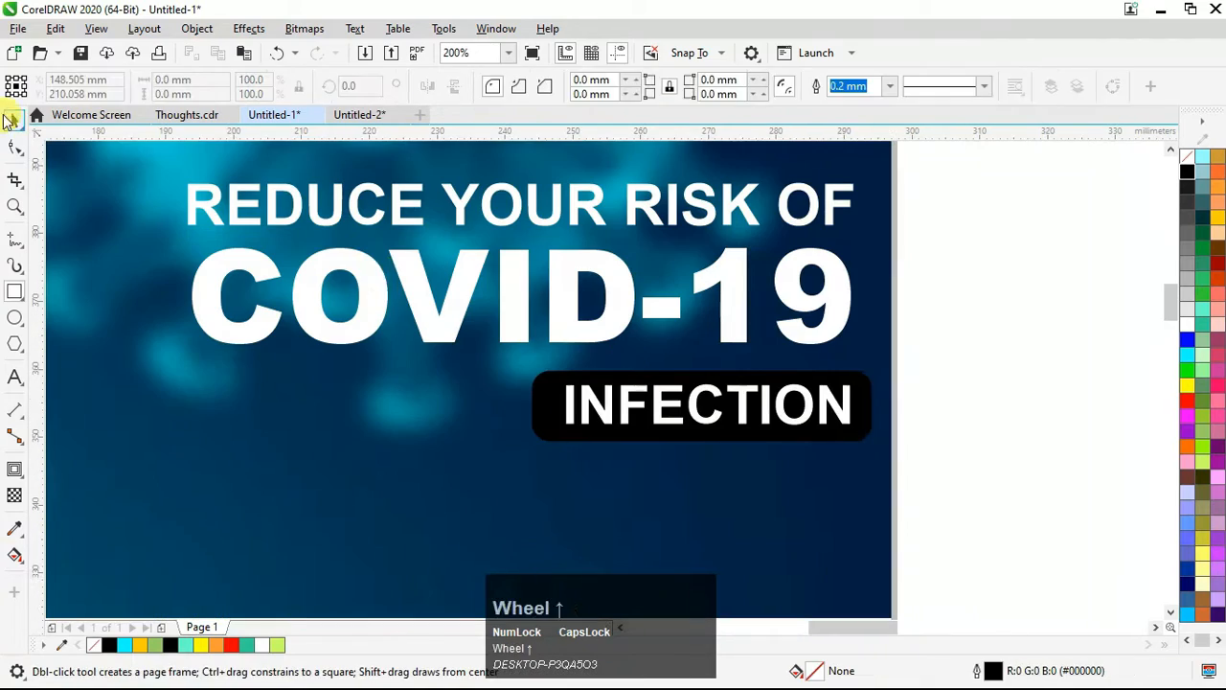
Step: Invert the label colours: white rounded rectangle without outline and black "INFECTION" text
click(794, 403)
click(1187, 324)
scroll(670, 410, up, 1)
click(670, 410)
right_click(1187, 155)
scroll(862, 355, down, 2)
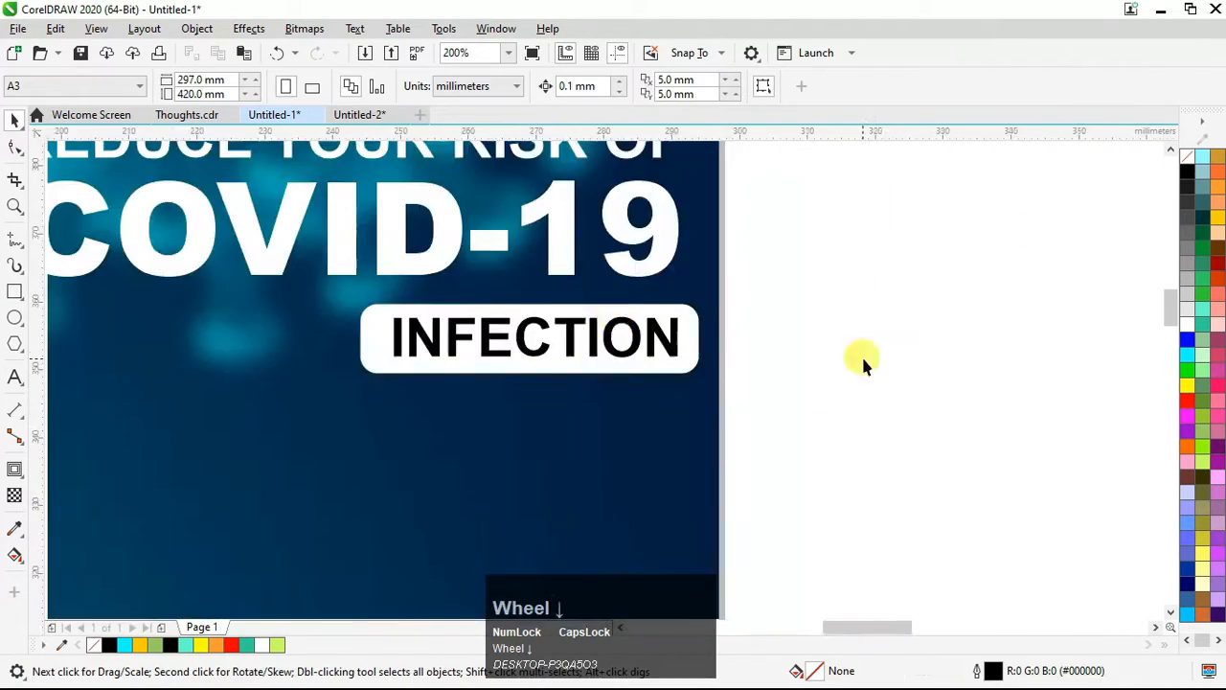
click(786, 276)
click(867, 284)
Step: Draw a rectangle about 241 × 59 mm below the headline and centre it across the page
scroll(796, 257, down, 1)
scroll(651, 240, down, 1)
click(14, 291)
drag(463, 367, 680, 426)
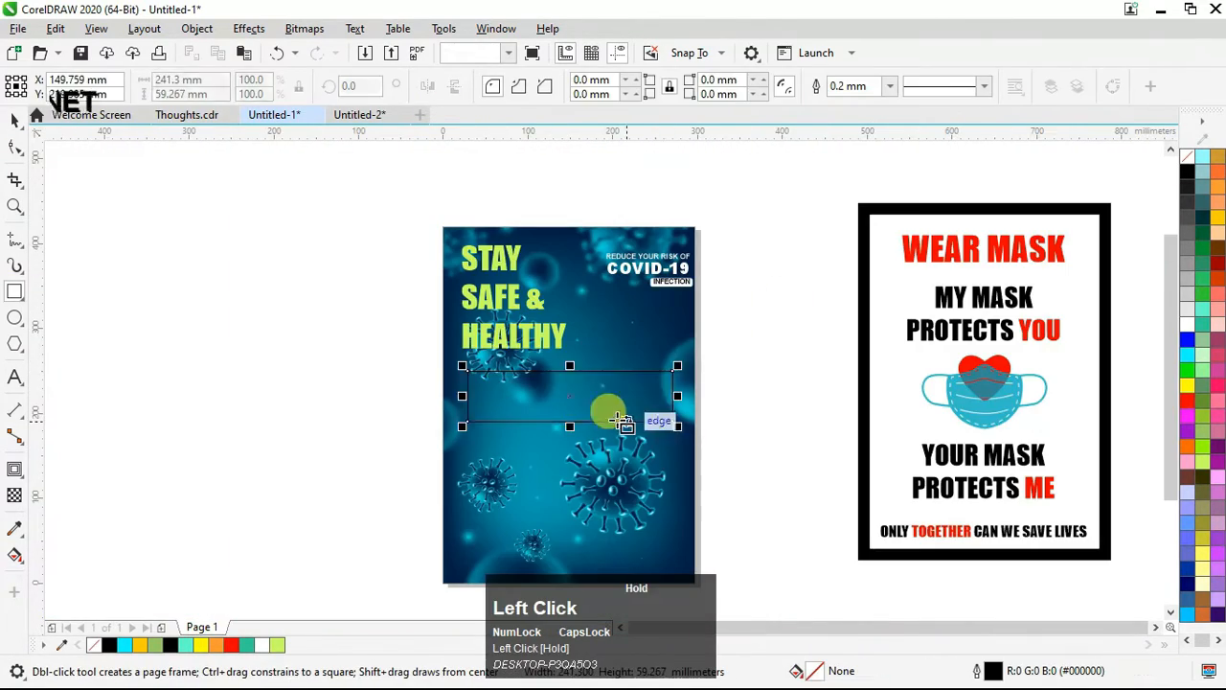
scroll(583, 419, up, 1)
click(15, 120)
scroll(414, 223, down, 1)
shift+click(485, 382)
click(485, 322)
Step: Create 2 copies of the rectangle below it with a relative position transform and space them apart
key(alt+F7)
click(926, 216)
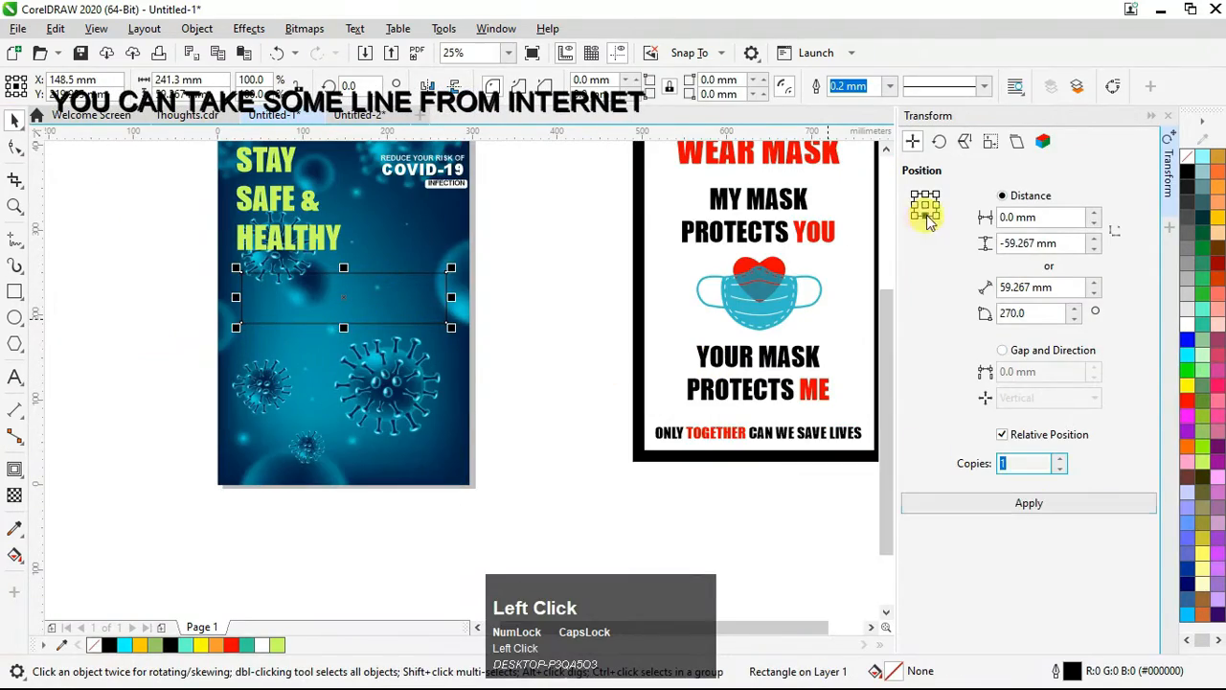
text(2)
click(1028, 502)
scroll(297, 460, up, 1)
drag(320, 369, 320, 405)
Step: Fill the three rectangles with dark teal #003333 and remove their outlines
shift+click(285, 383)
shift+click(288, 508)
click(1203, 186)
scroll(493, 287, down, 1)
click(1203, 218)
click(482, 315)
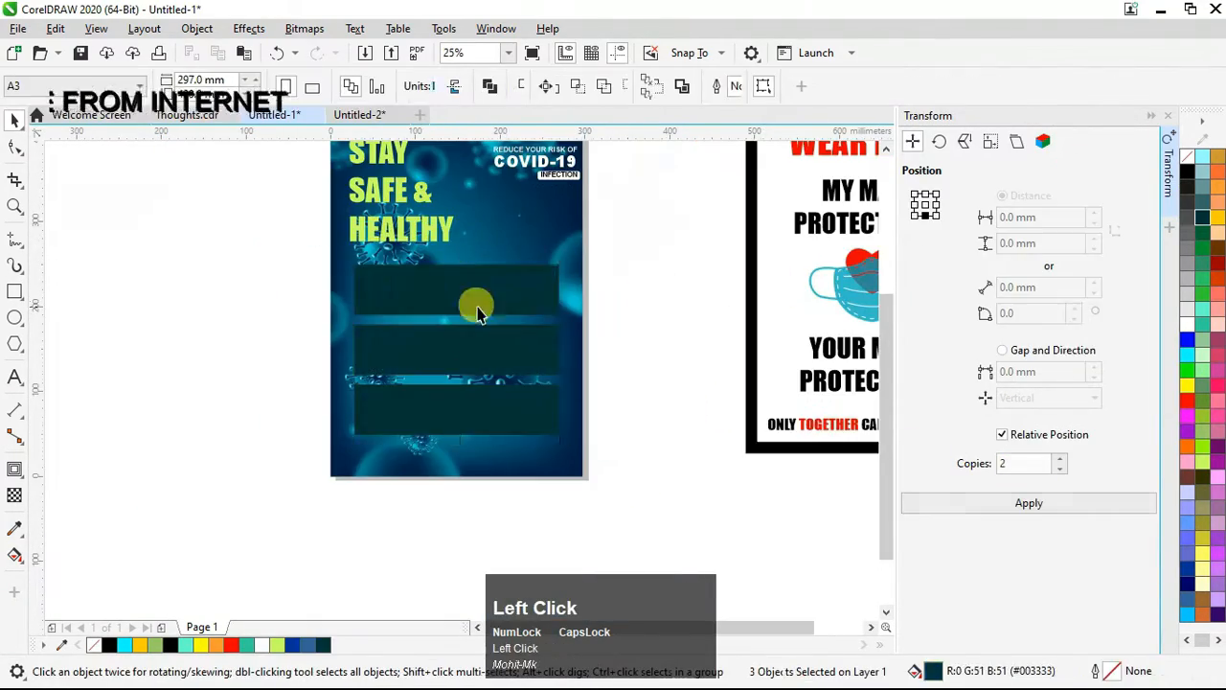
Step: Add the text "WASH HAND", "WASH YOUR HAND WITH SOAP AND USE", "HAND SANITISER" on three lines in the first box
click(14, 375)
click(375, 285)
scroll(372, 290, up, 2)
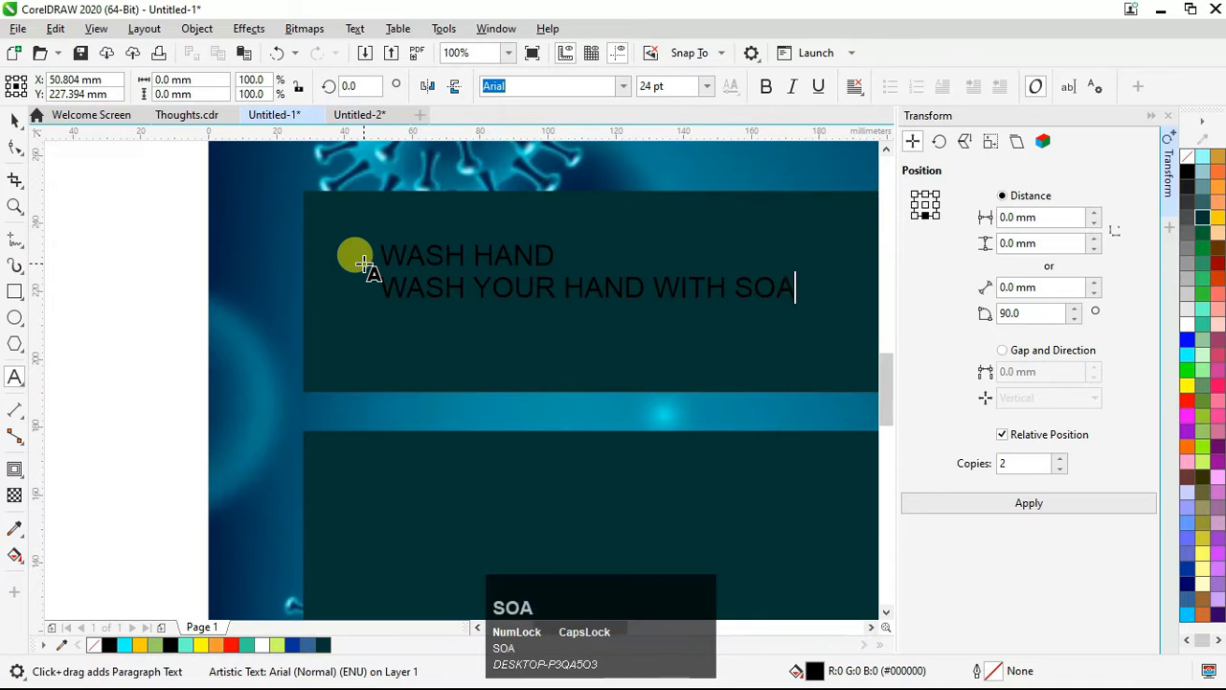
text(P AND USE)
key(Return)
text(HAND)
key(Left)
key(BackSpace)
drag(565, 320, 304, 251)
click(14, 120)
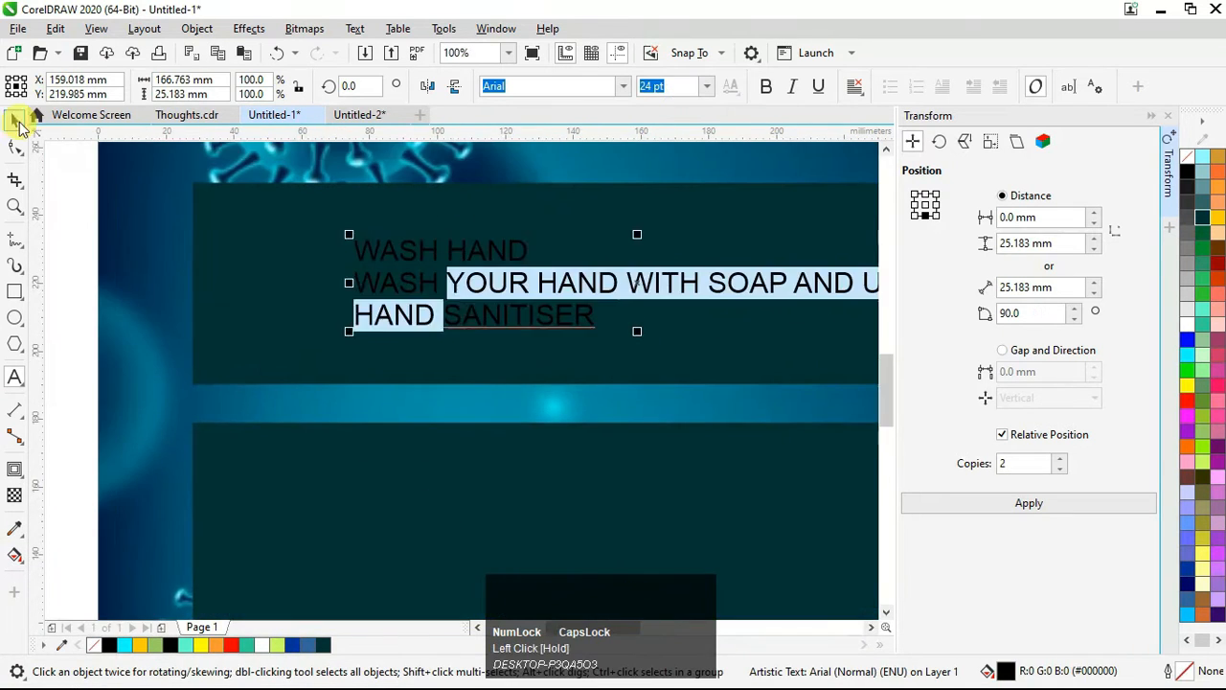
Step: Copy the "WASH HAND" text block into the second and third boxes
scroll(488, 274, down, 1)
drag(488, 153, 489, 273)
drag(489, 273, 489, 393)
Step: Replace the second box's copied text with the heading "COVER A COUGH OR SNEEZE"
scroll(467, 246, up, 2)
double_click(603, 219)
drag(623, 221, 291, 216)
text(COVER)
key(Delete)
key(Delete)
key(Delete)
key(Delete)
key(Delete)
key(Delete)
key(Delete)
key(Delete)
key(Delete)
key(Delete)
key(Delete)
key(Delete)
key(Delete)
key(Delete)
key(Delete)
key(Delete)
key(Delete)
key(Delete)
key(Delete)
key(Delete)
text(A COUGH OR SNEEZE)
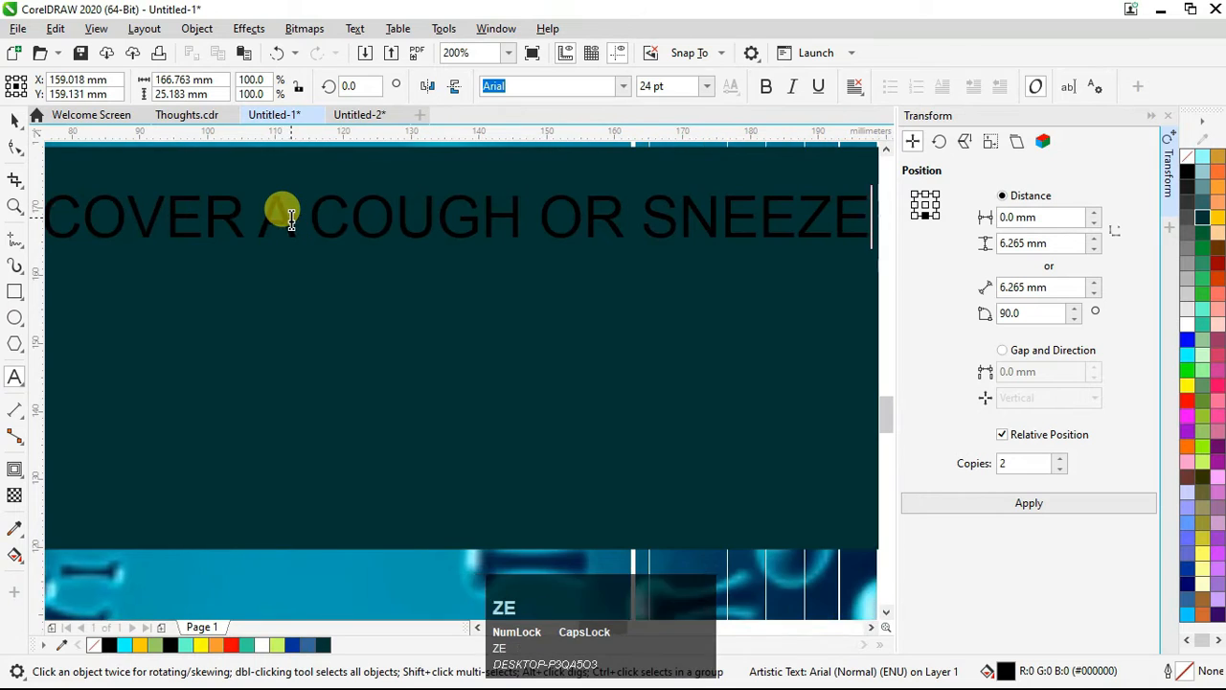
Step: Add the lines "KEEP YOUR DISTANCE AROUND 1 METER" and "OTHER" under the cough heading
key(Return)
text(KEEP YOUR DI)
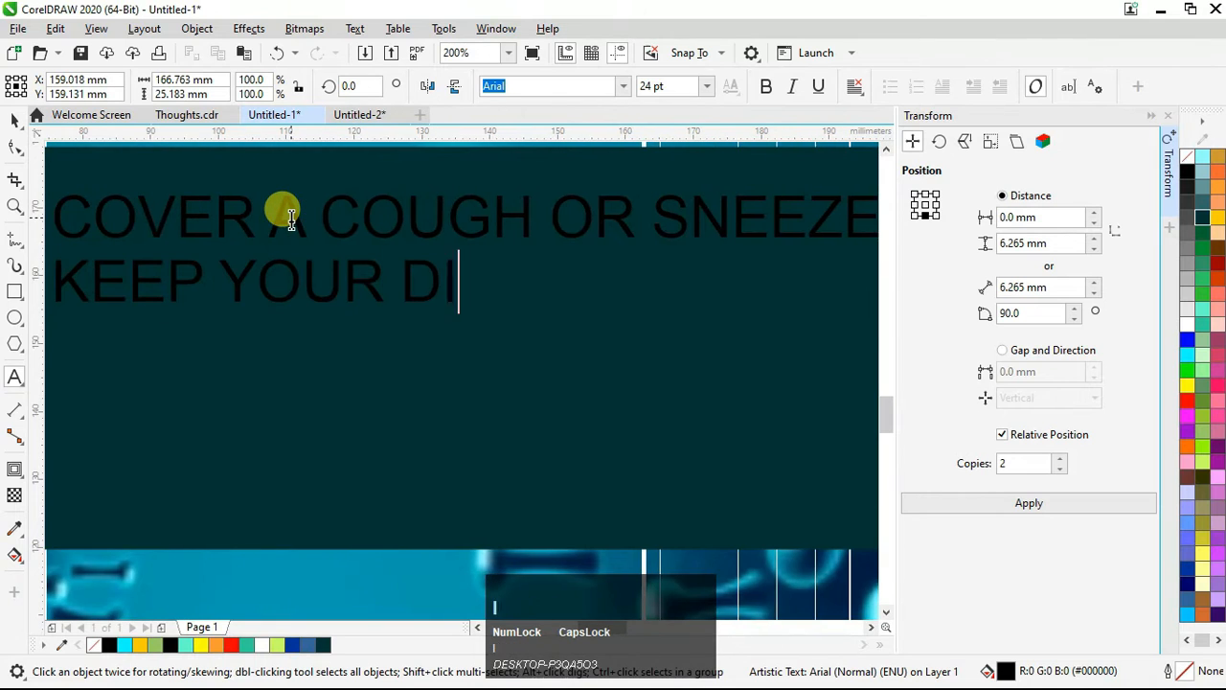
text(STANCE AROUND 1 METER)
key(Return)
text(OTHER)
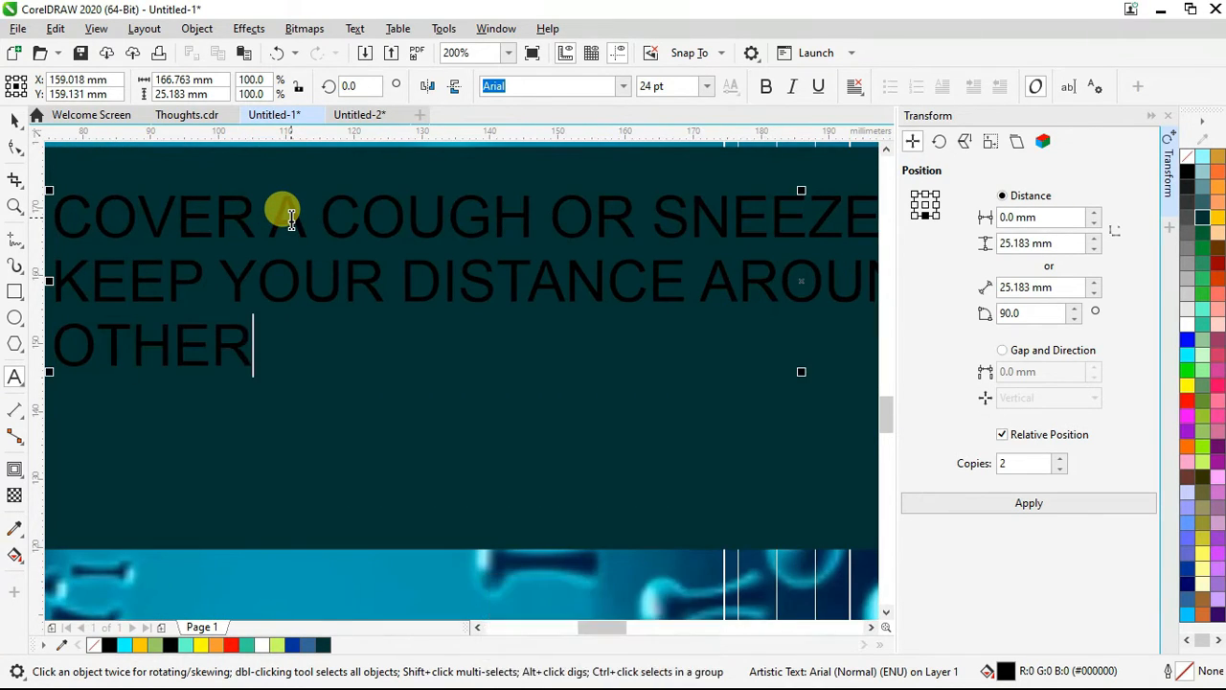
Step: Write "COVER YOUR COUGH OR SNEEZE WITH YOUR SLEEVE OR TISSUE. DISPOSE AND WASH HAND AFTERWARD" under the cough heading
key(F7)
text(COVER YOUR COUGH OR SNEEZE WITH)
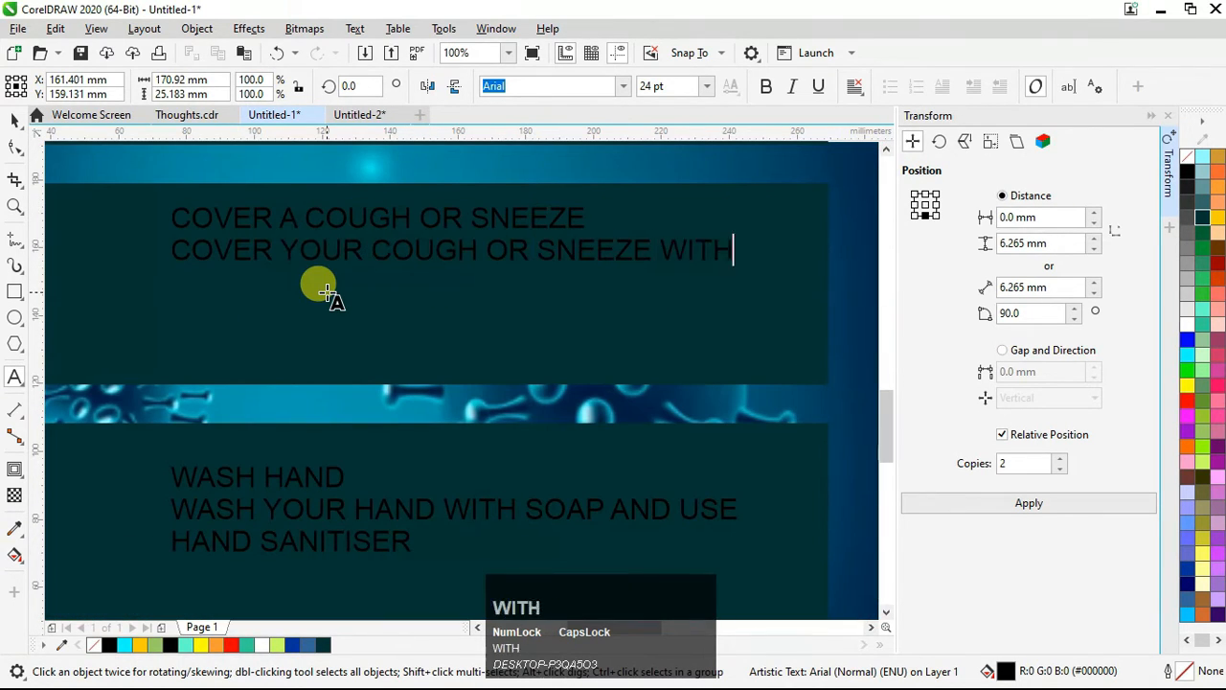
text( YOUR SLEEVE OR)
key(Return)
text(TISSUE. DISPOSE)
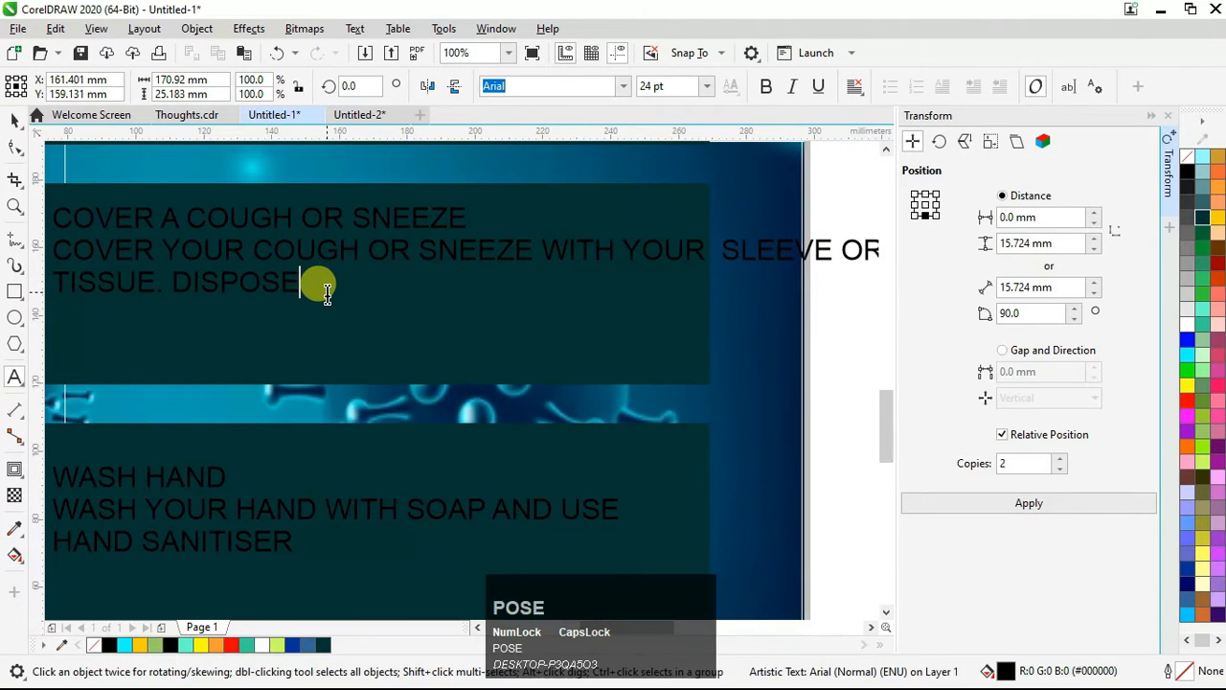
Step: Space the four boxes evenly down the page and left-align their text blocks
shift+click(396, 389)
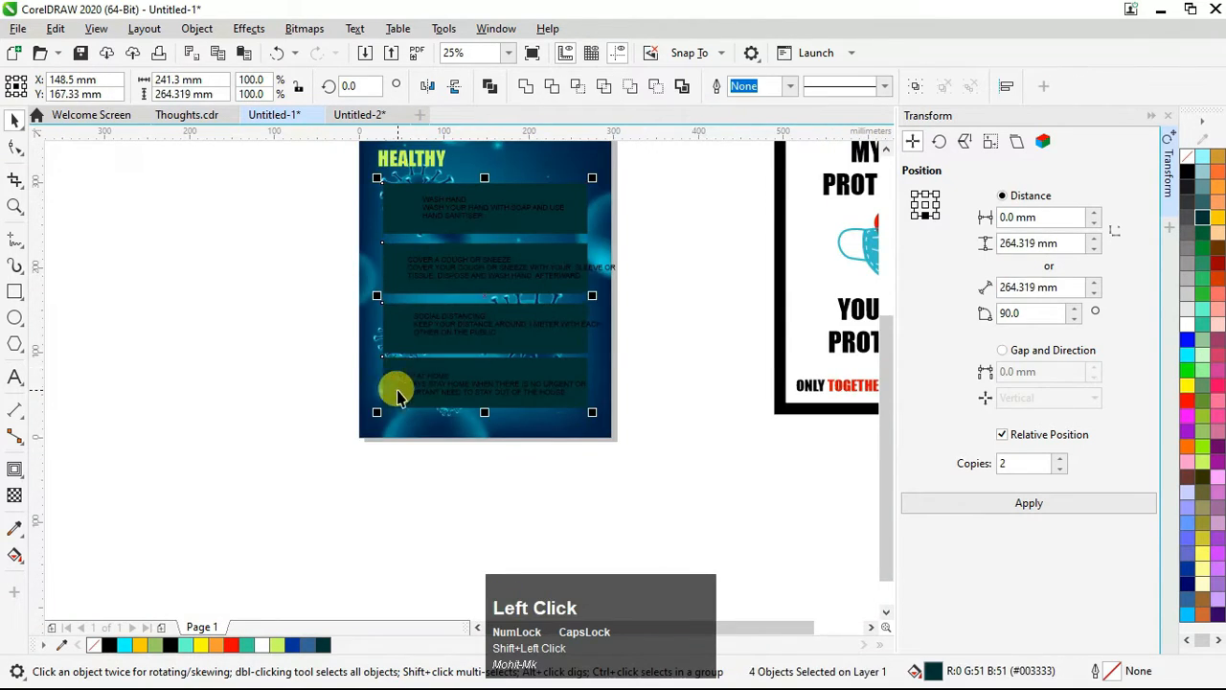
click(397, 389)
click(386, 397)
scroll(386, 397, down, 1)
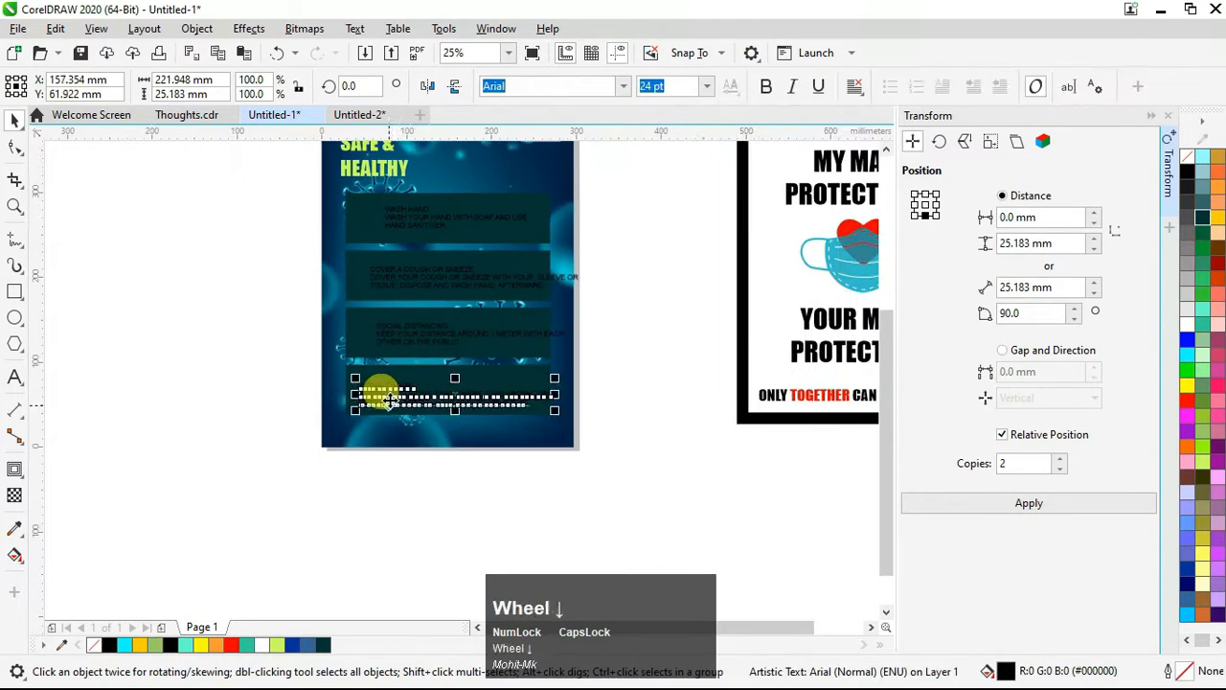
key(l)
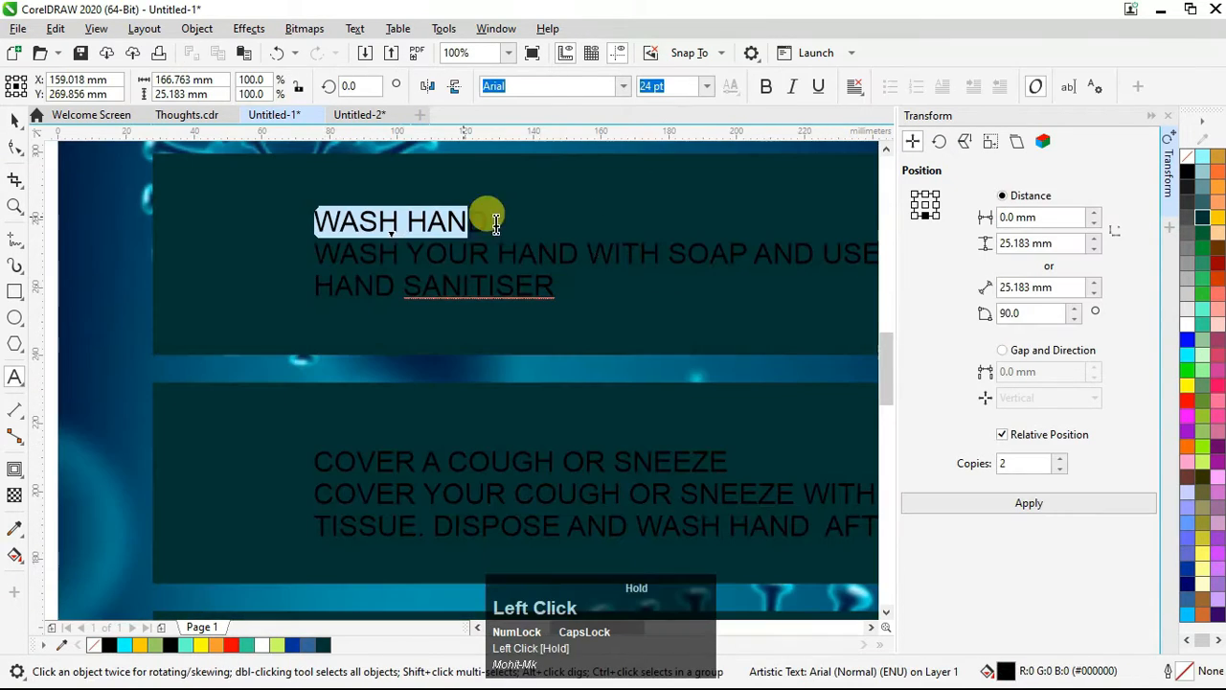
Step: Enlarge the "WASH HAND" heading and set its body text to 18 pt in sentence case
click(359, 243)
drag(358, 243, 465, 268)
click(706, 85)
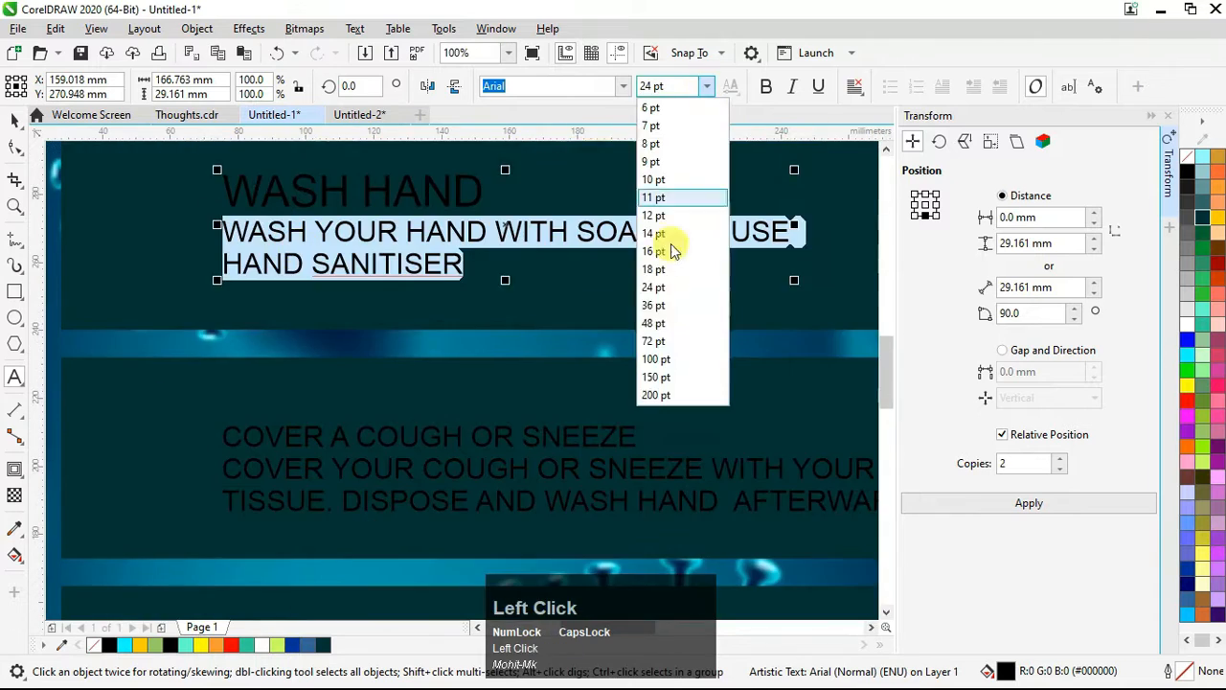
click(667, 241)
scroll(325, 257, down, 2)
click(311, 243)
scroll(296, 250, up, 1)
key(shift+F3)
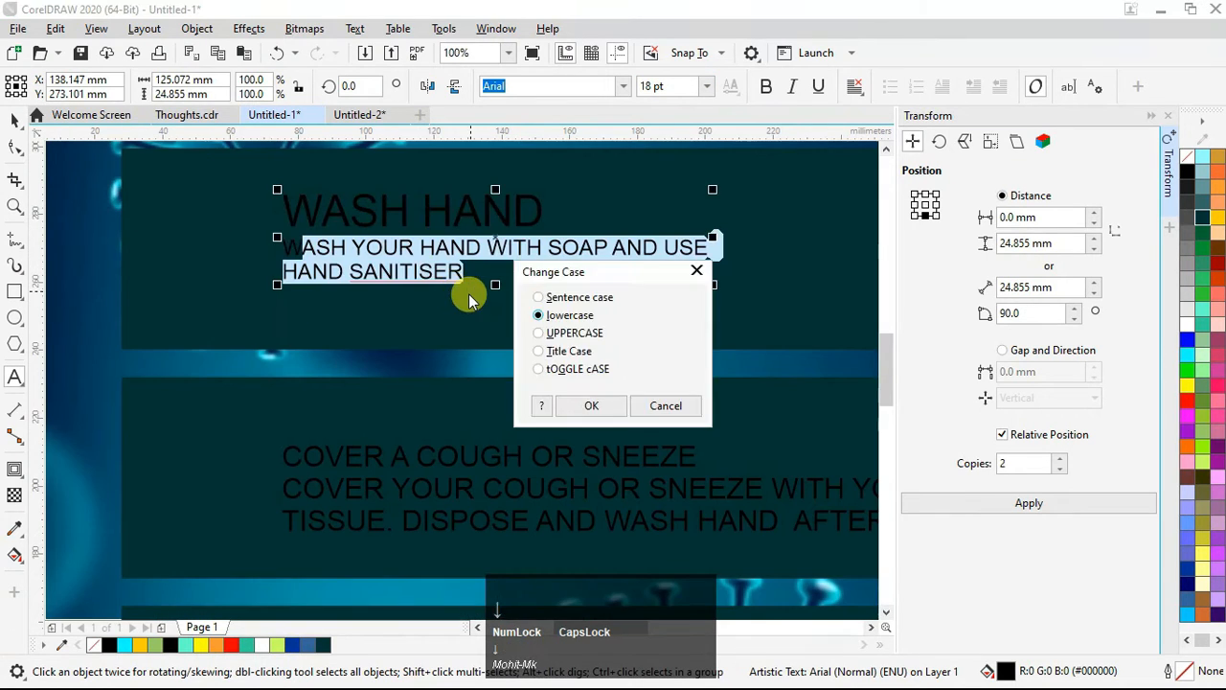
click(591, 405)
Step: Set the "COVER A COUGH OR SNEEZE" heading to 36 pt and change its body text to sentence case
drag(282, 456, 695, 458)
click(706, 85)
click(668, 269)
scroll(326, 431, down, 1)
drag(319, 436, 674, 460)
key(shift+F3)
click(591, 406)
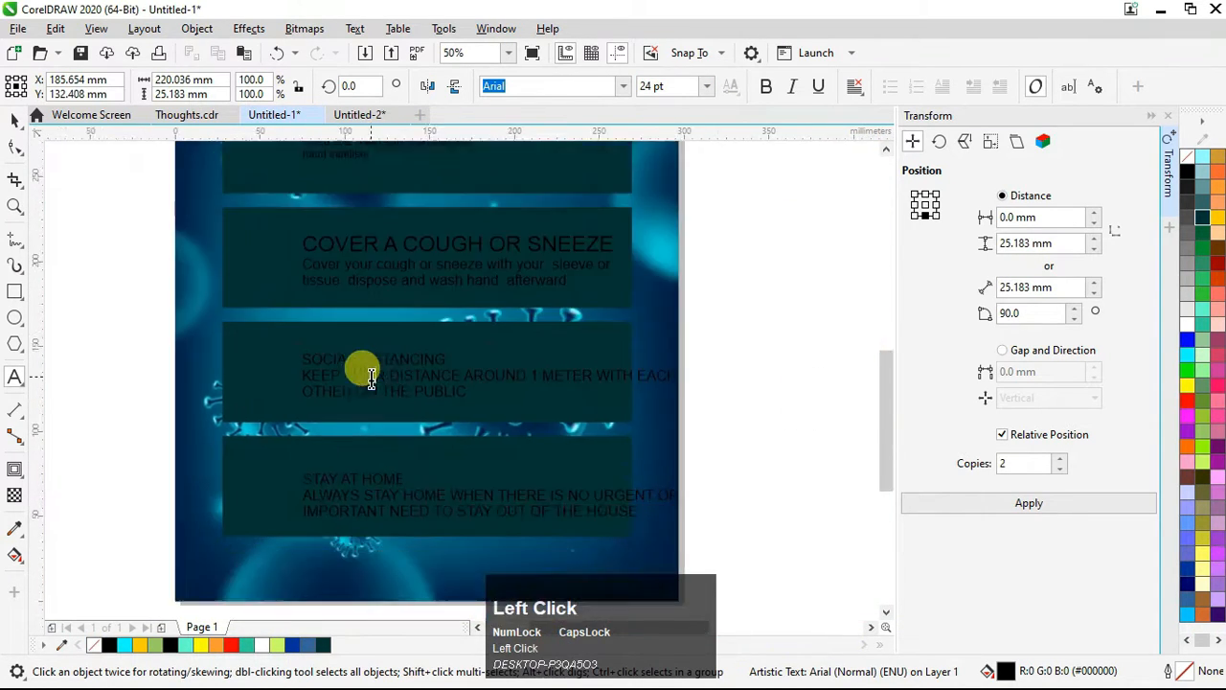
Step: Set the "SOCIAL DISTANCING" heading to 36 pt and change its body text to sentence case
drag(144, 297, 863, 297)
click(706, 86)
click(668, 304)
drag(381, 282, 545, 298)
key(shift+F3)
click(591, 406)
Step: Set the "STAY AT HOME" heading to 36 pt and change its body text to sentence case
drag(382, 383, 478, 385)
scroll(412, 378, up, 2)
drag(261, 403, 671, 393)
click(706, 85)
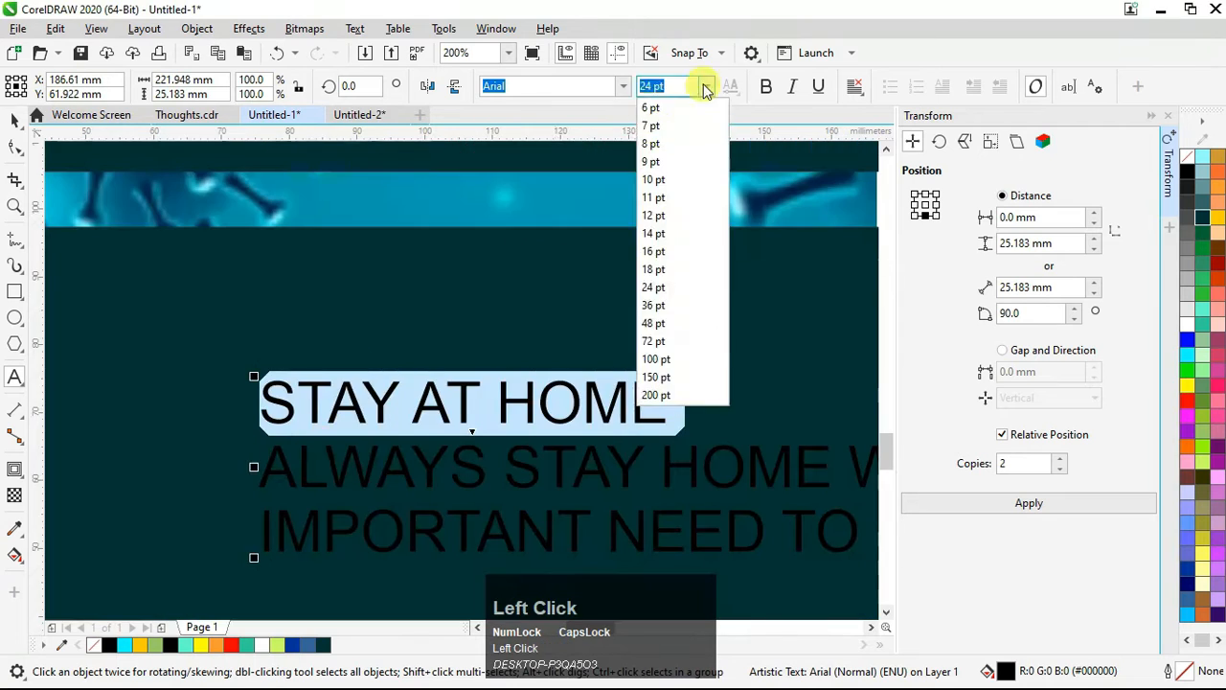
click(668, 306)
drag(298, 472, 699, 529)
scroll(673, 446, down, 2)
click(591, 406)
Step: Color the body text under the "WASH HAND" heading white
scroll(498, 268, down, 2)
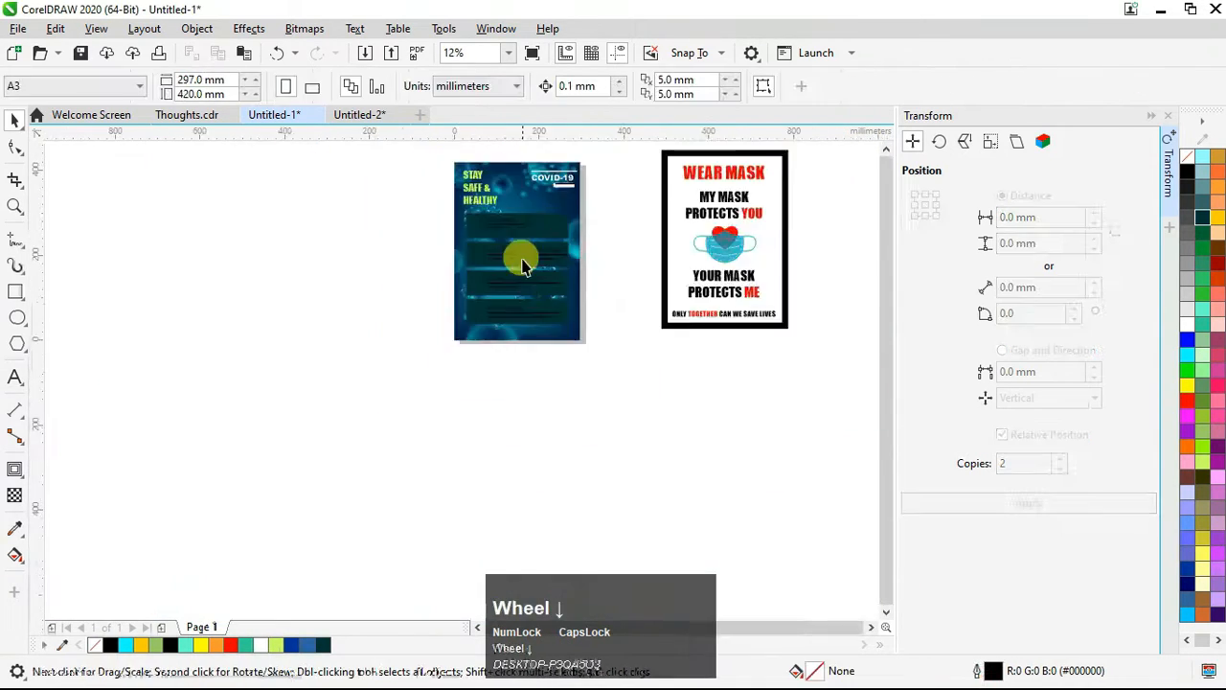
scroll(502, 230, up, 3)
drag(383, 224, 520, 251)
click(1187, 326)
Step: Color the body texts under the cough, social distancing and stay-at-home headings white
drag(384, 462, 646, 430)
scroll(246, 347, down, 1)
click(239, 356)
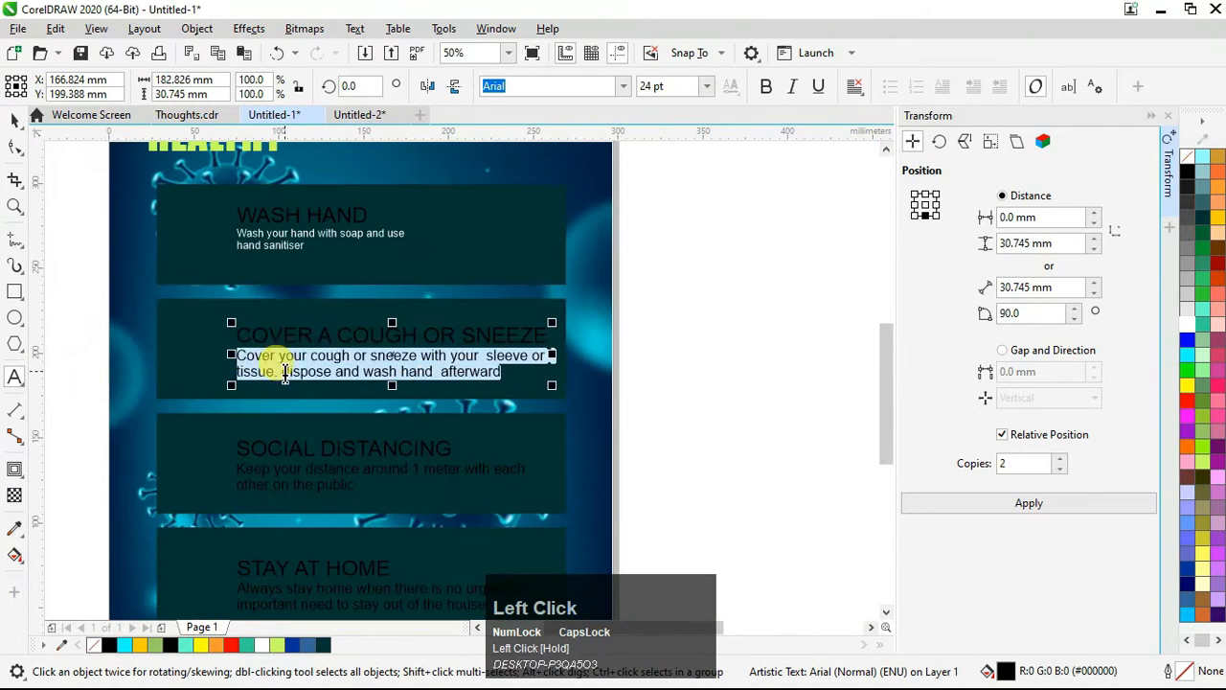
scroll(476, 285, down, 1)
click(1186, 324)
drag(159, 382, 397, 415)
click(1186, 324)
drag(170, 447, 668, 482)
click(1187, 325)
scroll(315, 439, down, 1)
Step: Make the "COVER A COUGH OR SNEEZE", "SOCIAL DISTANCING" and "STAY AT HOME" headings bold and color them Dull Green
click(246, 193)
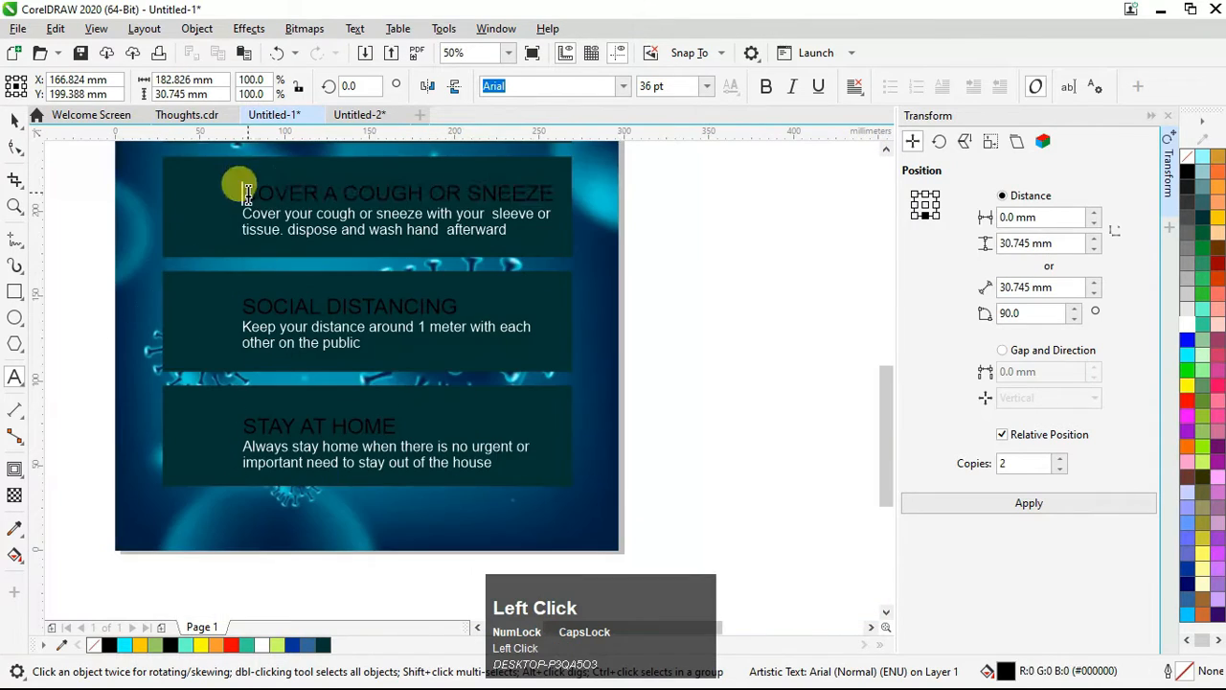
triple_click(311, 316)
click(155, 645)
right_click(136, 642)
right_click(77, 643)
click(124, 397)
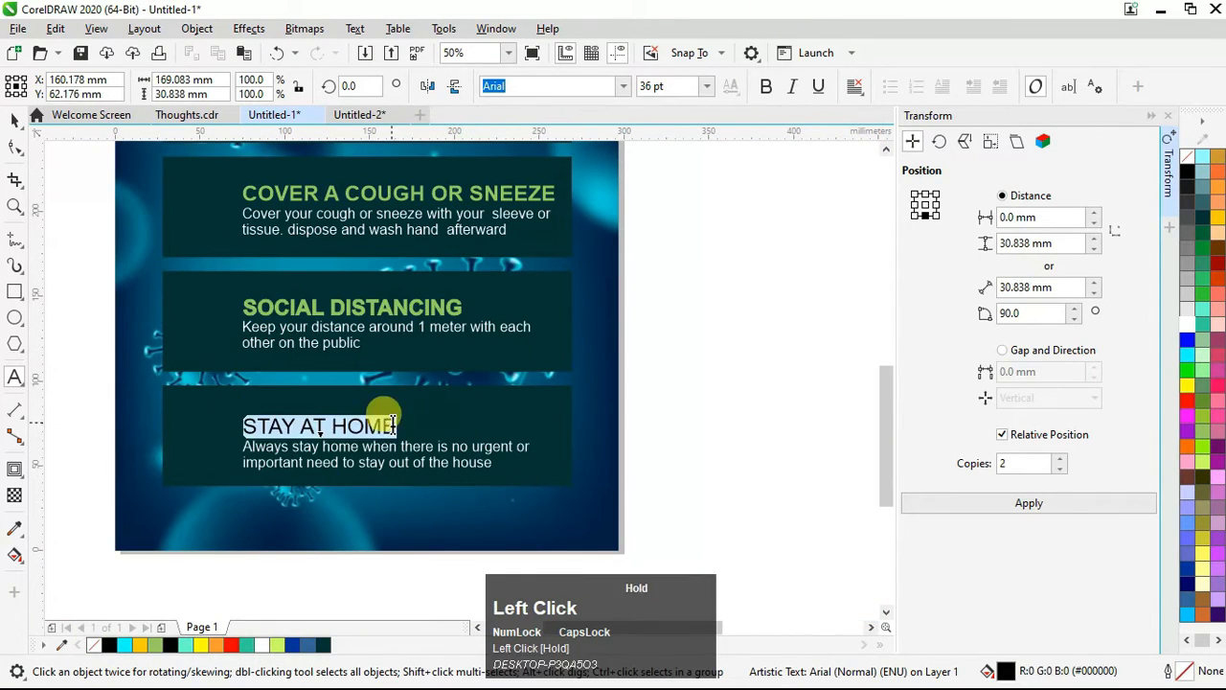
drag(247, 306, 462, 307)
right_click(94, 645)
Step: Make the "WASH HAND" heading bold and color it Dull Green
scroll(316, 307, down, 1)
scroll(304, 172, up, 2)
click(312, 252)
triple_click(313, 244)
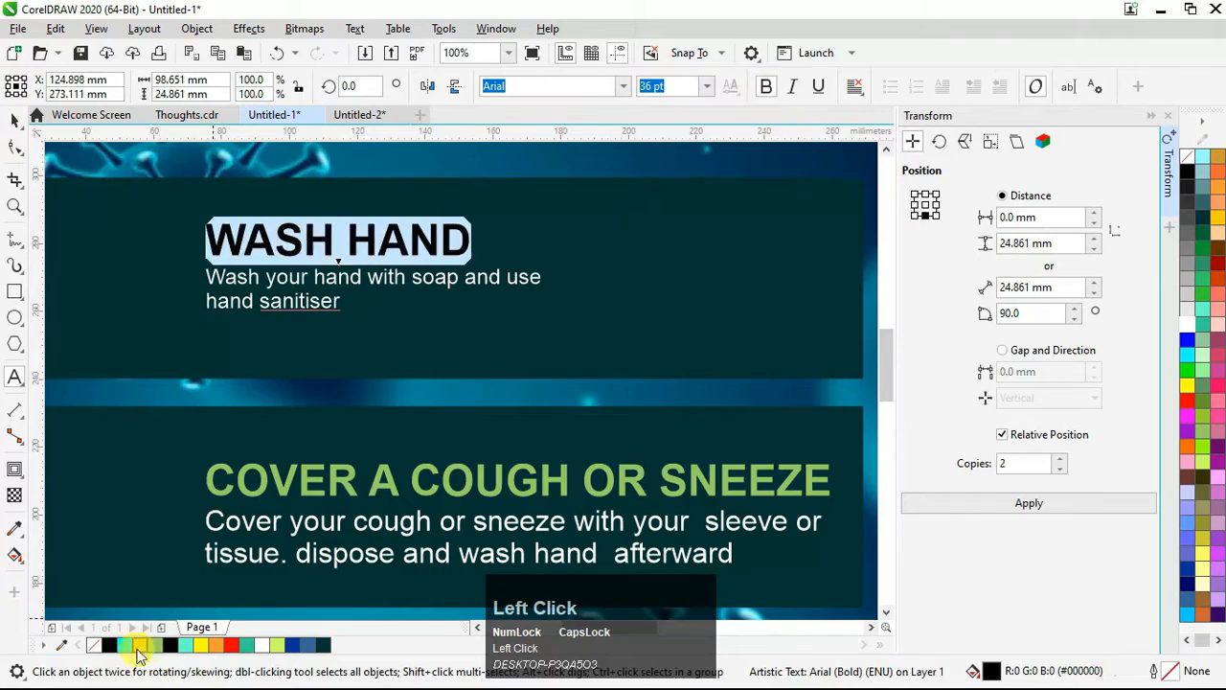
click(155, 645)
Step: Center the hand-washing, cough and social distancing text blocks vertically in their dark boxes
scroll(427, 237, down, 2)
shift+click(440, 259)
key(c)
key(ctrl+z)
key(e)
click(383, 340)
shift+click(281, 347)
key(e)
click(311, 448)
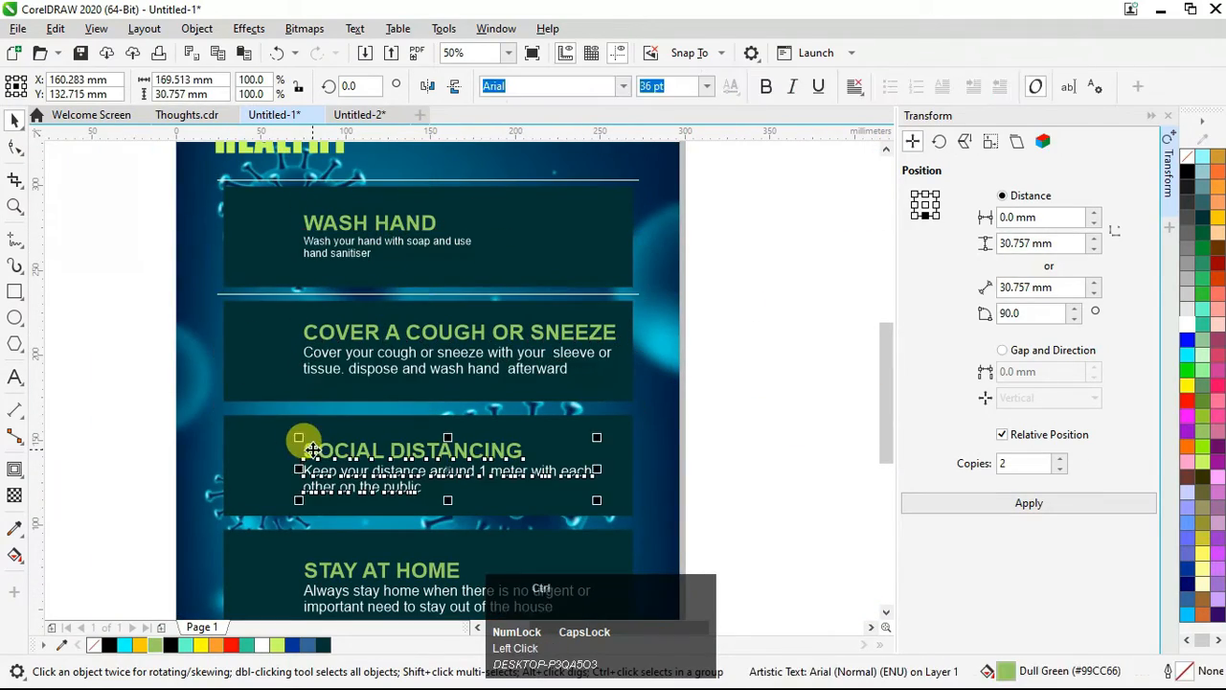
shift+click(275, 405)
key(e)
Step: Align the top of the COVID-19 infection text with the top of the "STAY SAFE & HEALTHY" title
scroll(275, 405, down, 1)
scroll(283, 148, up, 2)
click(532, 232)
scroll(437, 233, down, 1)
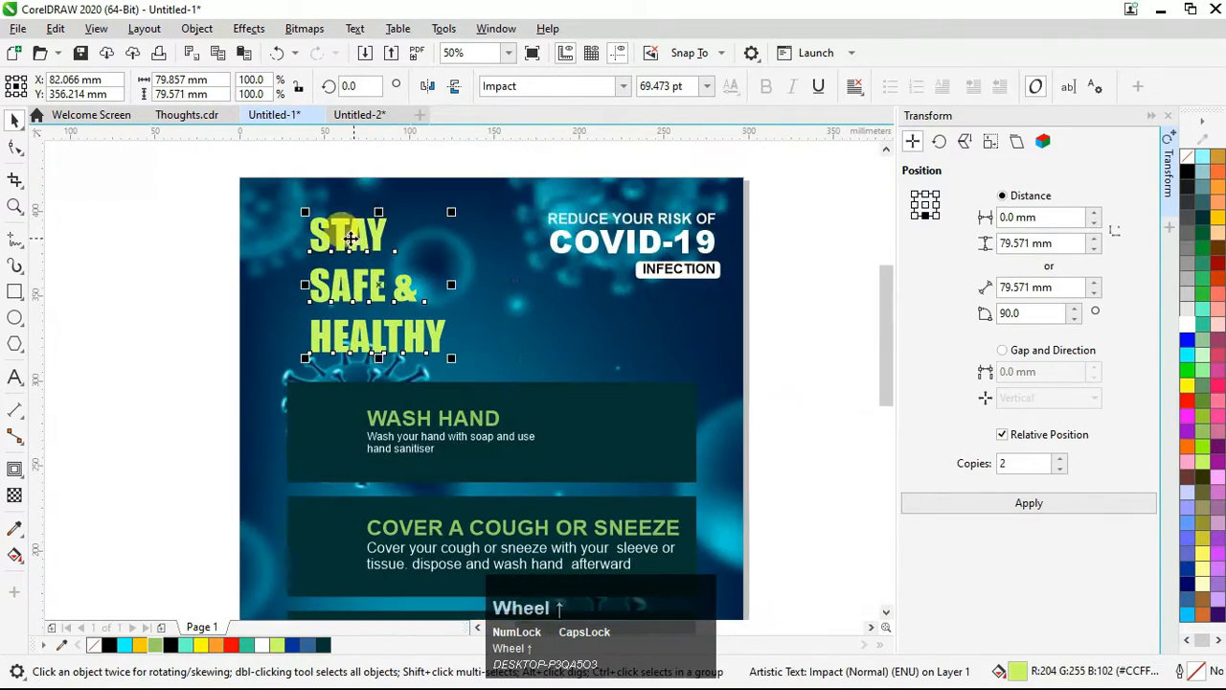
shift+click(554, 216)
key(t)
Step: Switch to the Chrome browser and search Google Images for "handwash clipart"
scroll(491, 201, down, 1)
click(303, 405)
click(416, 671)
click(306, 12)
drag(364, 90, 163, 93)
key(BackSpace)
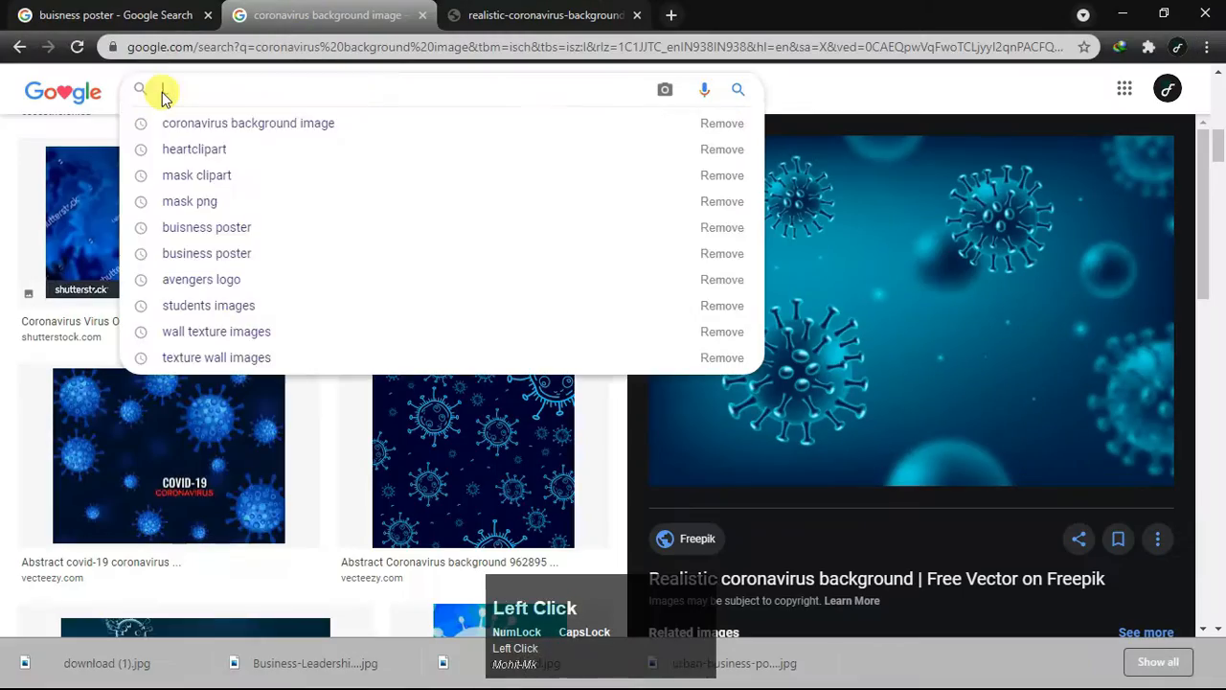
text(HANDWASH CLIP)
key(Tab)
click(197, 123)
Step: Try a hand-washing icon from the image results by copying it and pasting it into the CorelDRAW document
scroll(220, 362, down, 5)
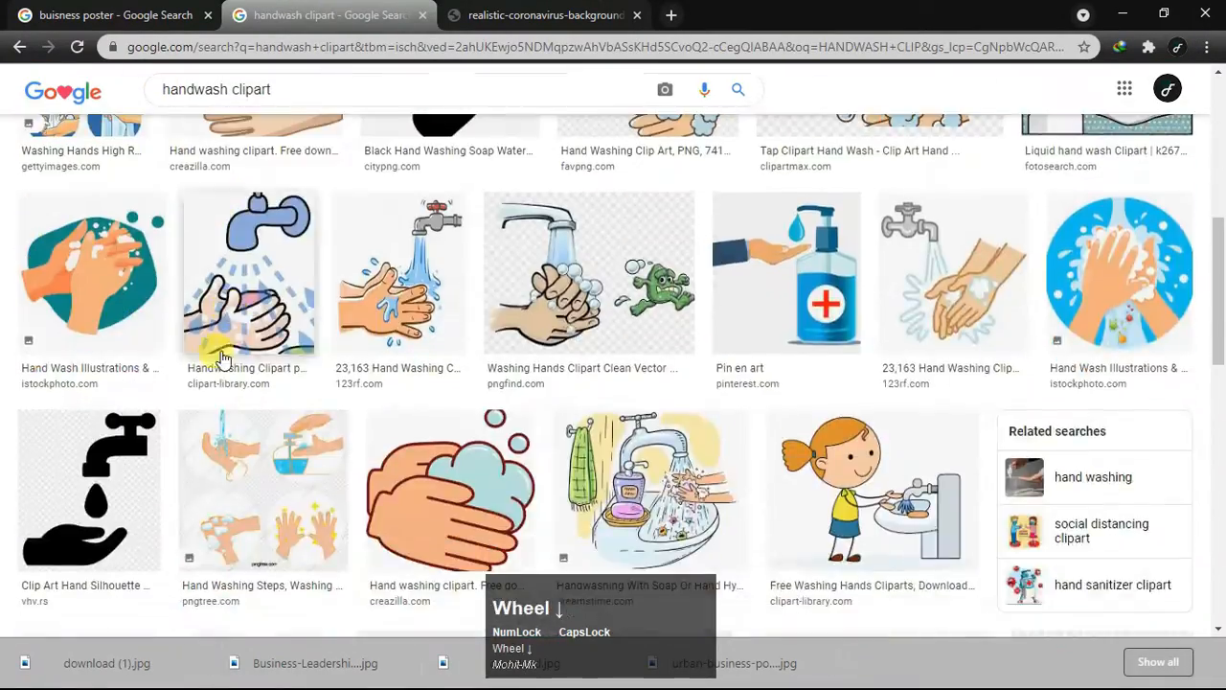
click(129, 293)
scroll(853, 458, down, 3)
scroll(1007, 425, up, 4)
click(1083, 424)
right_click(871, 279)
key(alt+Tab)
right_click(243, 330)
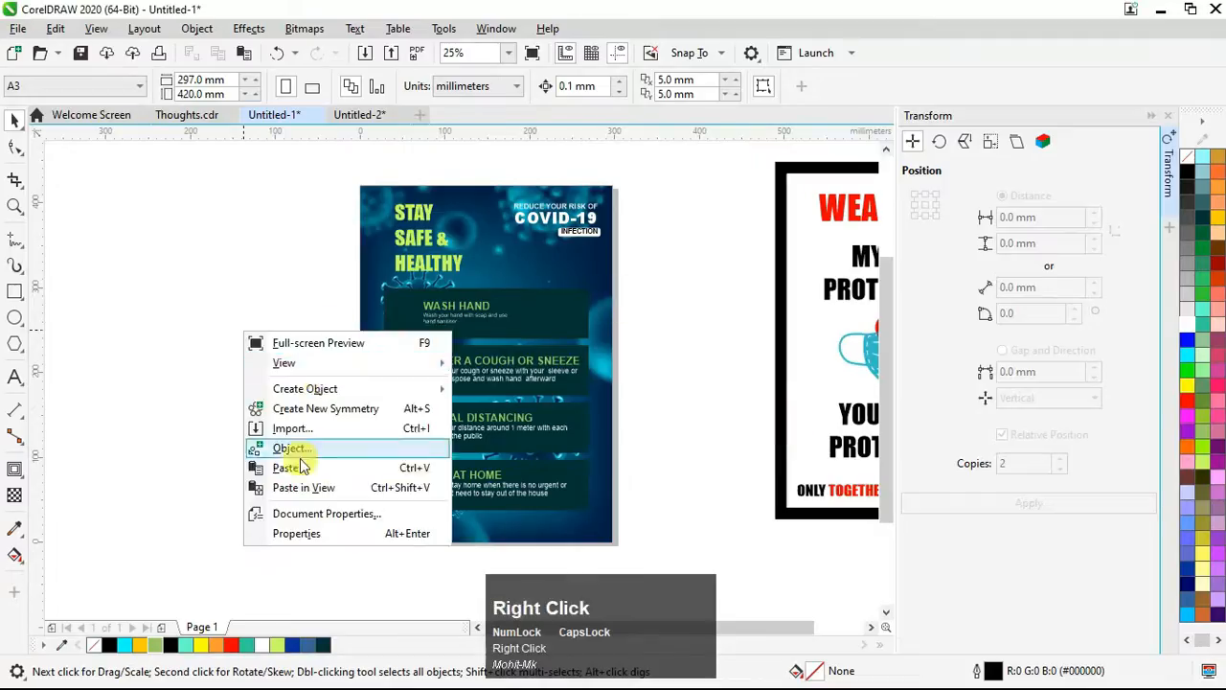
click(299, 456)
Step: Try tracing the pasted icon with a High Quality Image outline trace, and delete the icon
click(541, 87)
mouse_move(486, 364)
mouse_down()
mouse_move(200, 376)
mouse_move(247, 462)
mouse_up()
mouse_move(565, 150)
click(691, 255)
click(911, 600)
click(170, 315)
key(Delete)
Step: Copy the related clipart of soapy hands with two blue drops and paste it beside the poster in CorelDRAW
key(alt+Tab)
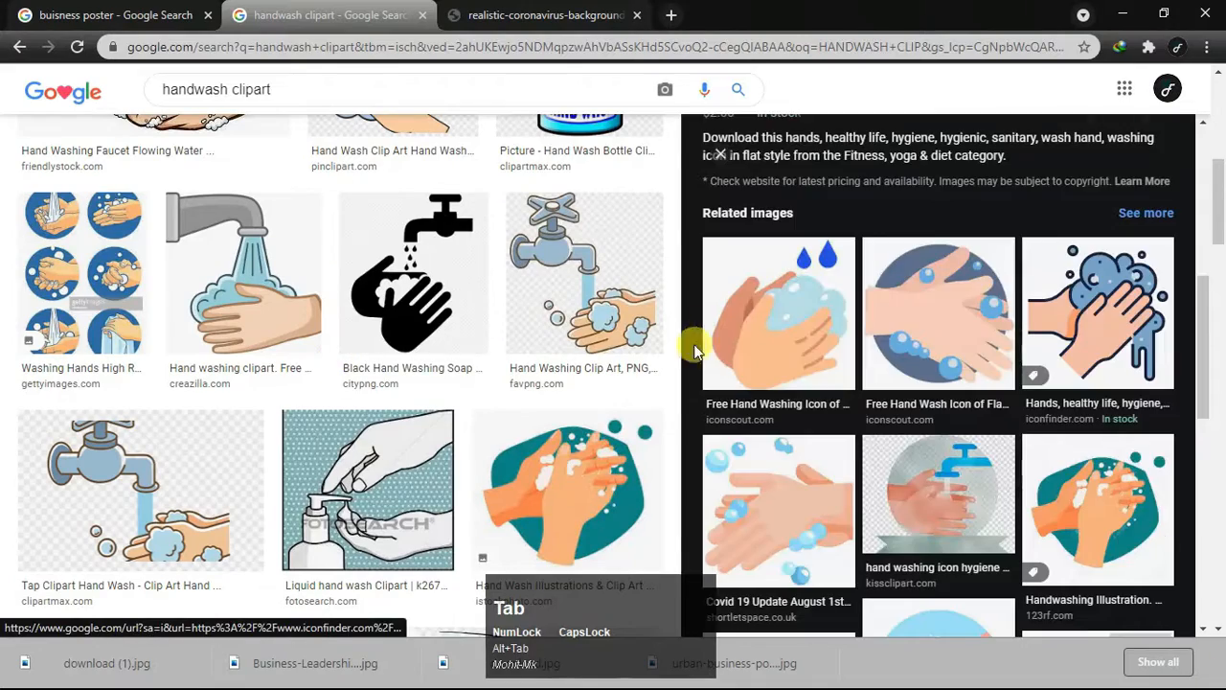
click(777, 313)
right_click(937, 265)
click(964, 466)
key(alt+Tab)
key(ctrl+v)
drag(805, 186, 268, 433)
Step: Trace the soapy-hands bitmap with a High Quality Image outline trace and delete the black-background piece
click(541, 86)
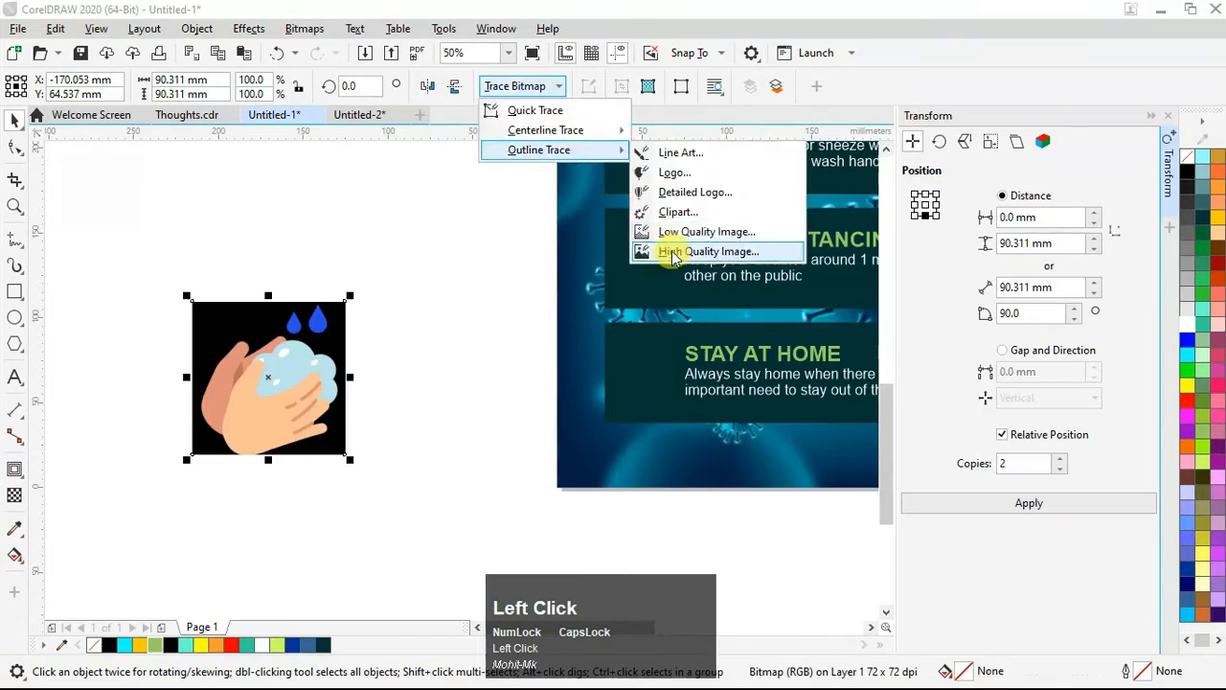
click(671, 252)
click(912, 600)
drag(264, 360, 378, 406)
click(234, 330)
key(Delete)
drag(460, 345, 414, 396)
Step: Place the traced hands icon beside the "WASH HAND" text and center it vertically in the box
scroll(374, 421, down, 1)
drag(374, 421, 501, 224)
scroll(501, 224, up, 1)
mouse_move(495, 320)
mouse_down()
mouse_move(462, 375)
mouse_move(804, 389)
mouse_up()
key(ctrl+c)
shift+click(567, 312)
key(e)
key(c)
key(ctrl+z)
Step: Copy the "COVER A COUGH OR SNEEZE" heading text and search Google Images for "COVER A COUGH OR SNEEZE clipart"
scroll(419, 217, down, 1)
double_click(501, 393)
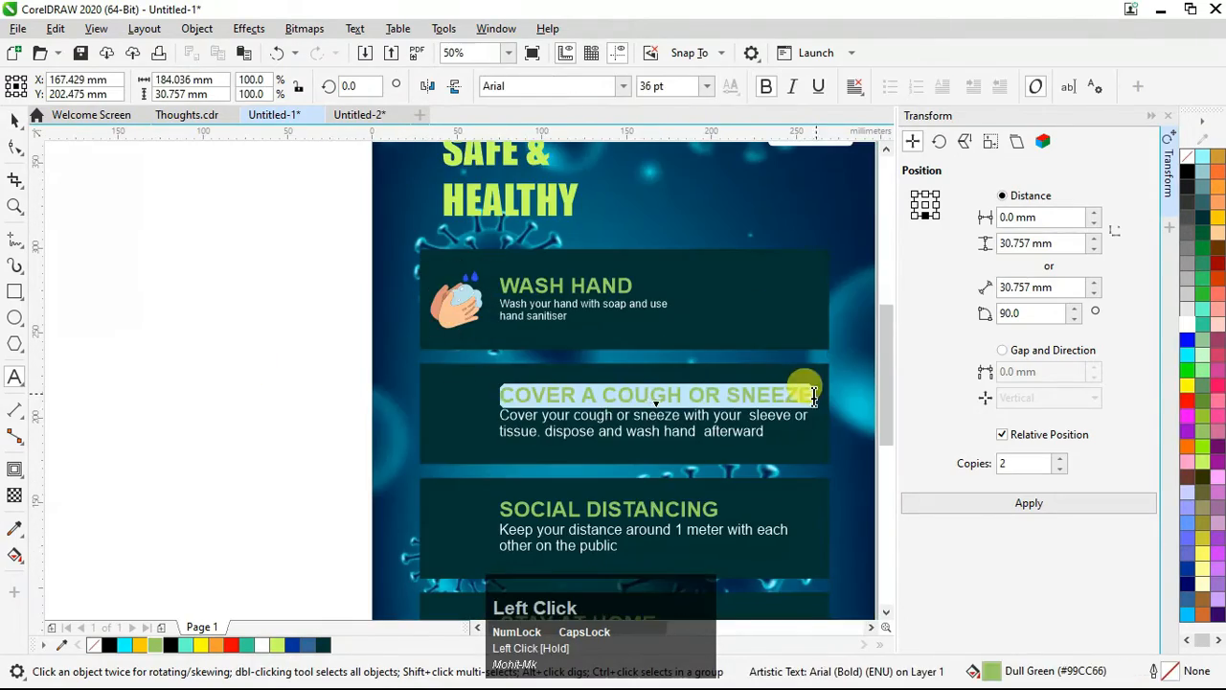
key(alt+Tab)
drag(228, 90, 159, 90)
key(ctrl+v)
key(Return)
scroll(93, 246, down, 1)
Step: Browse the cough and sneeze clipart results and their related images for a suitable illustration
click(93, 246)
scroll(859, 372, down, 4)
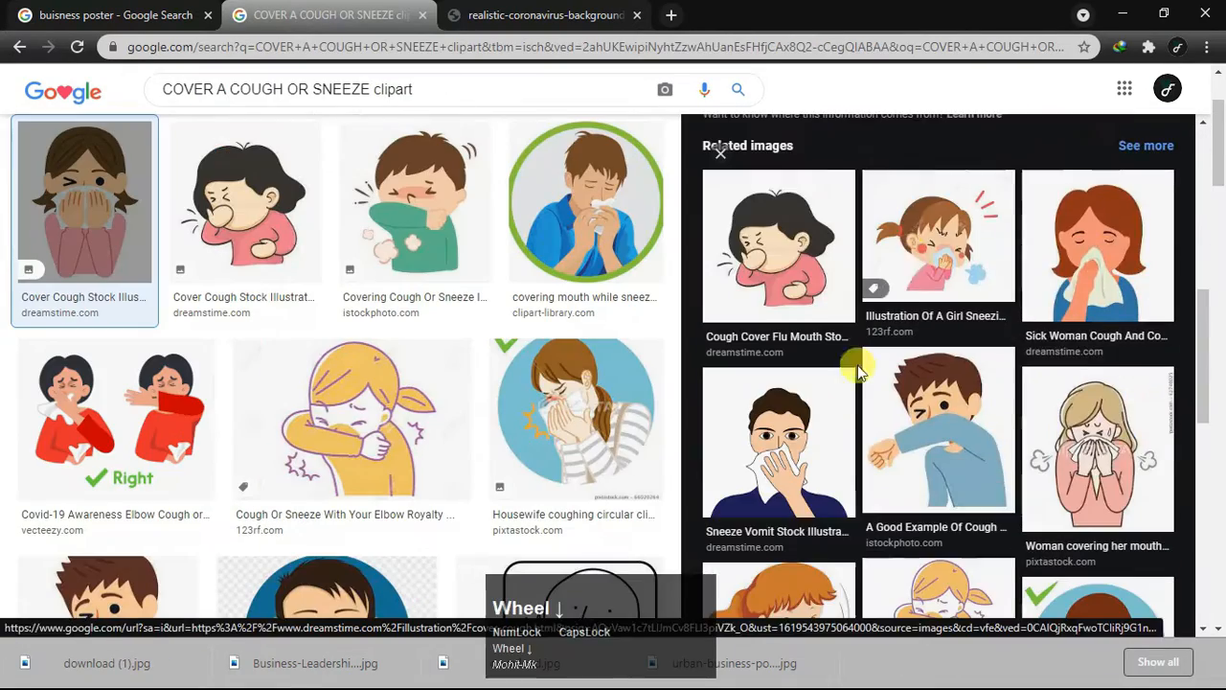
scroll(934, 377, down, 2)
scroll(1061, 358, up, 3)
scroll(1062, 359, down, 2)
click(1055, 362)
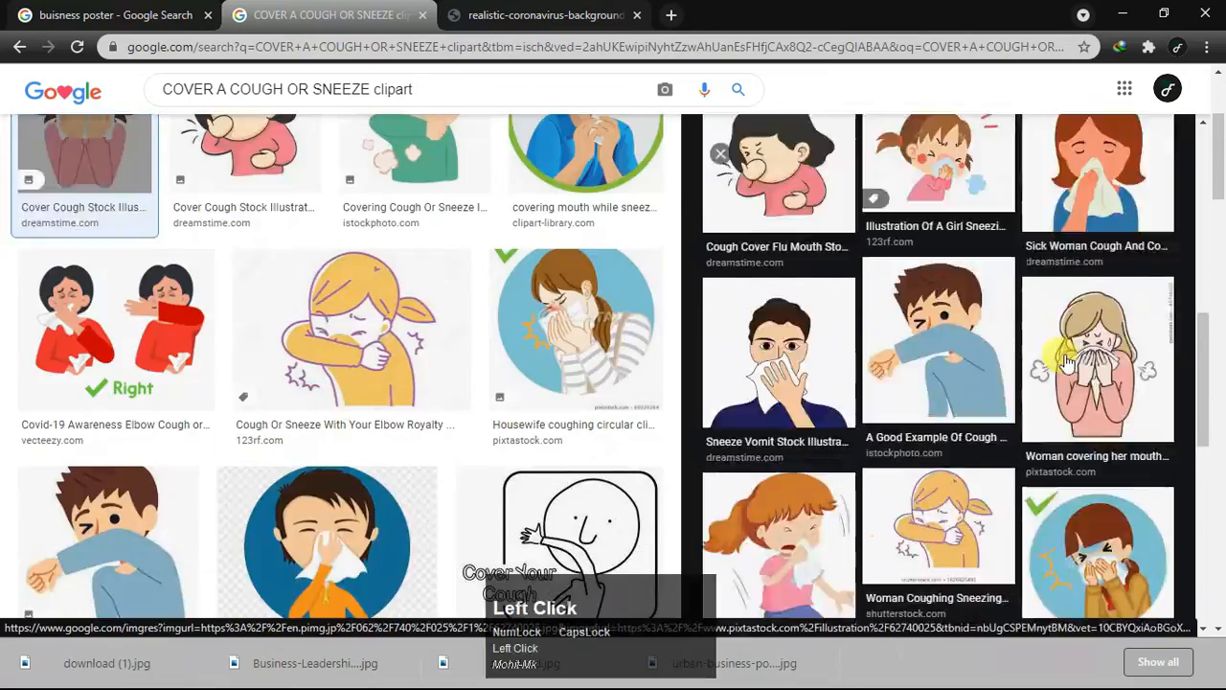
scroll(911, 369, up, 2)
Step: Apply a uniform transparency of 23 to the four dark tip boxes together
key(F7)
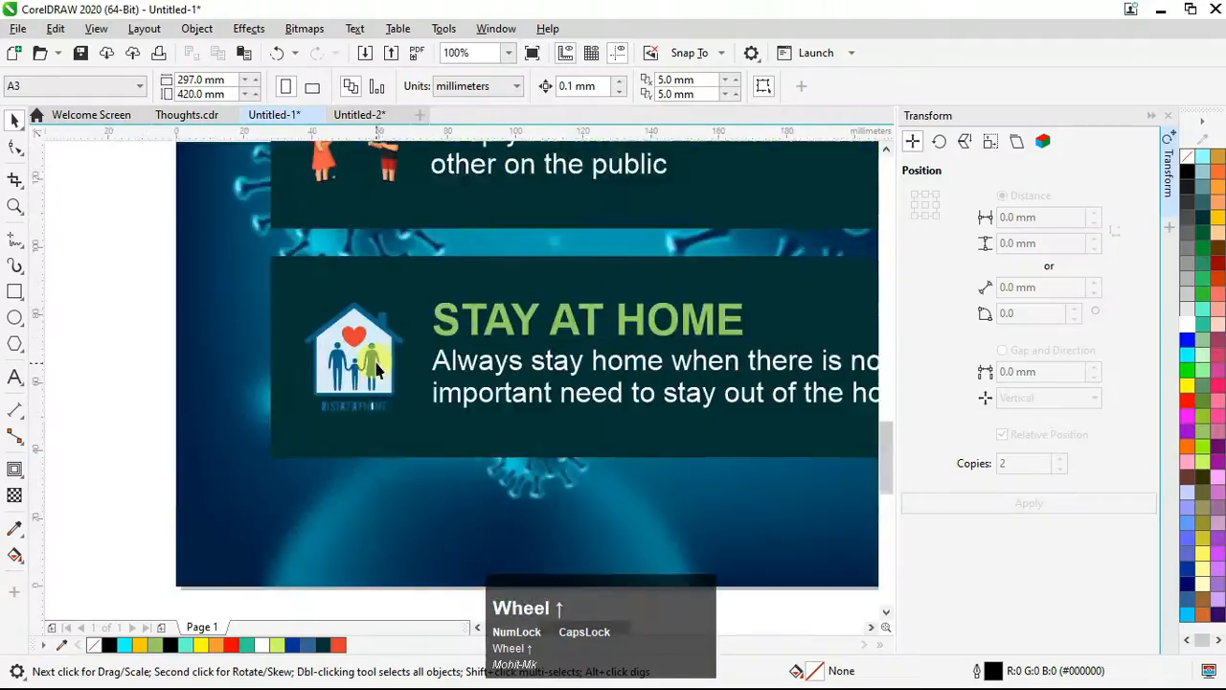
scroll(288, 317, down, 3)
scroll(286, 322, up, 3)
click(508, 224)
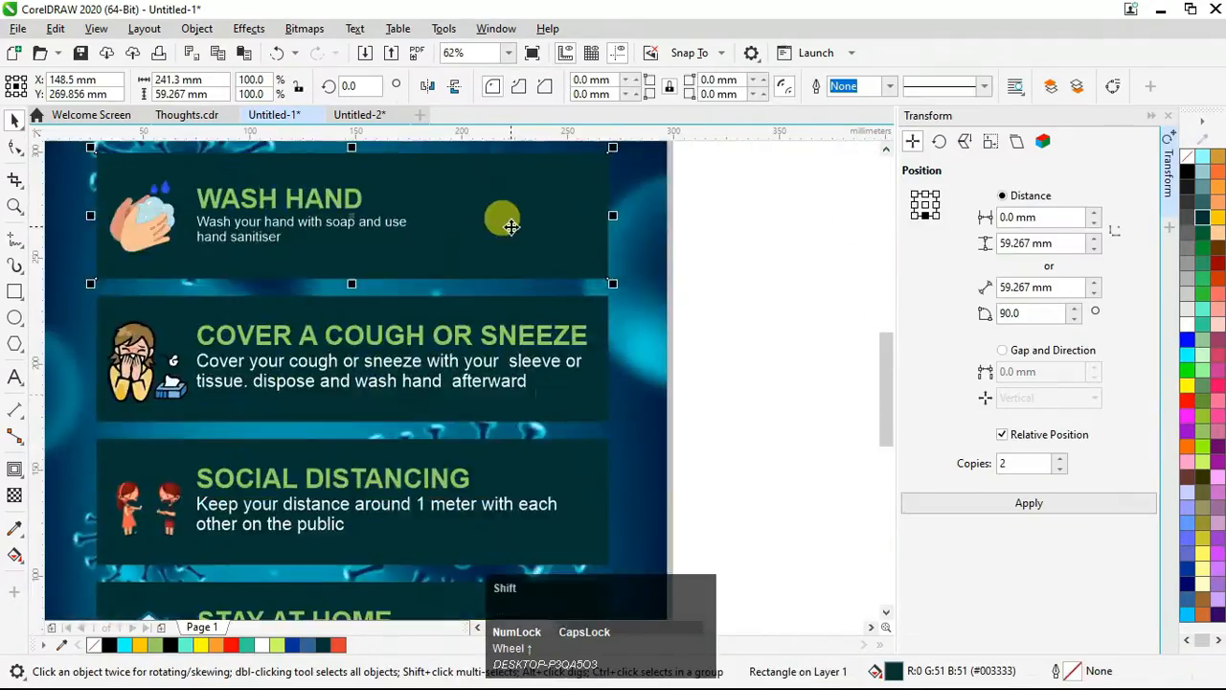
shift+click(537, 306)
shift+click(537, 393)
shift+click(536, 479)
click(13, 494)
drag(144, 451, 161, 452)
scroll(662, 603, down, 2)
scroll(463, 548, up, 1)
drag(463, 548, 458, 546)
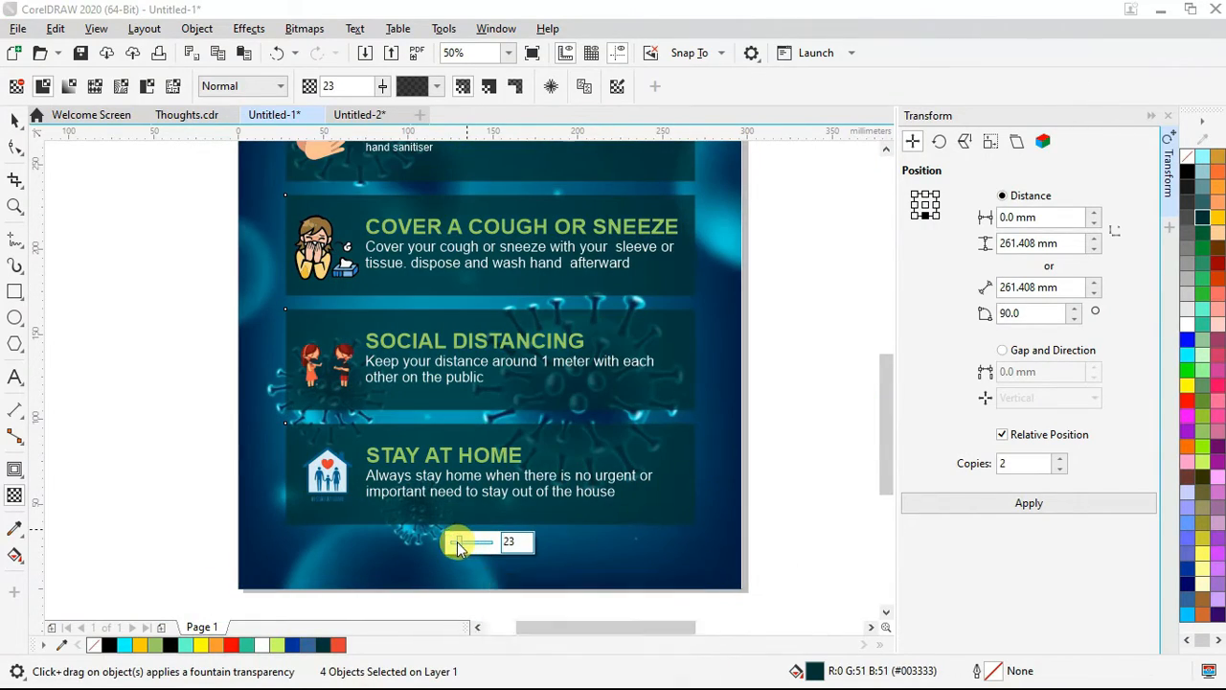
scroll(383, 473, down, 2)
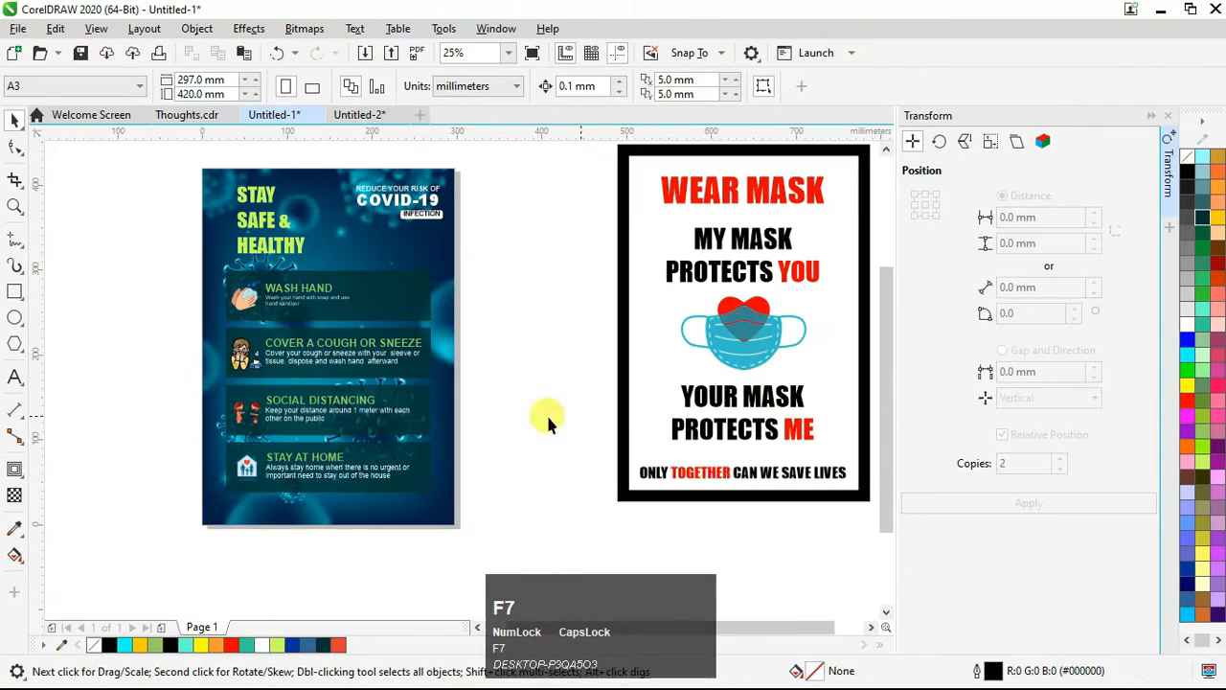
Step: Slightly adjust the position of the "REDUCE YOUR RISK OF COVID-19 INFECTION" block near the poster's upper right corner
scroll(263, 170, up, 2)
click(384, 276)
drag(393, 196, 393, 193)
click(432, 230)
scroll(487, 241, up, 2)
drag(321, 172, 519, 259)
scroll(718, 214, down, 1)
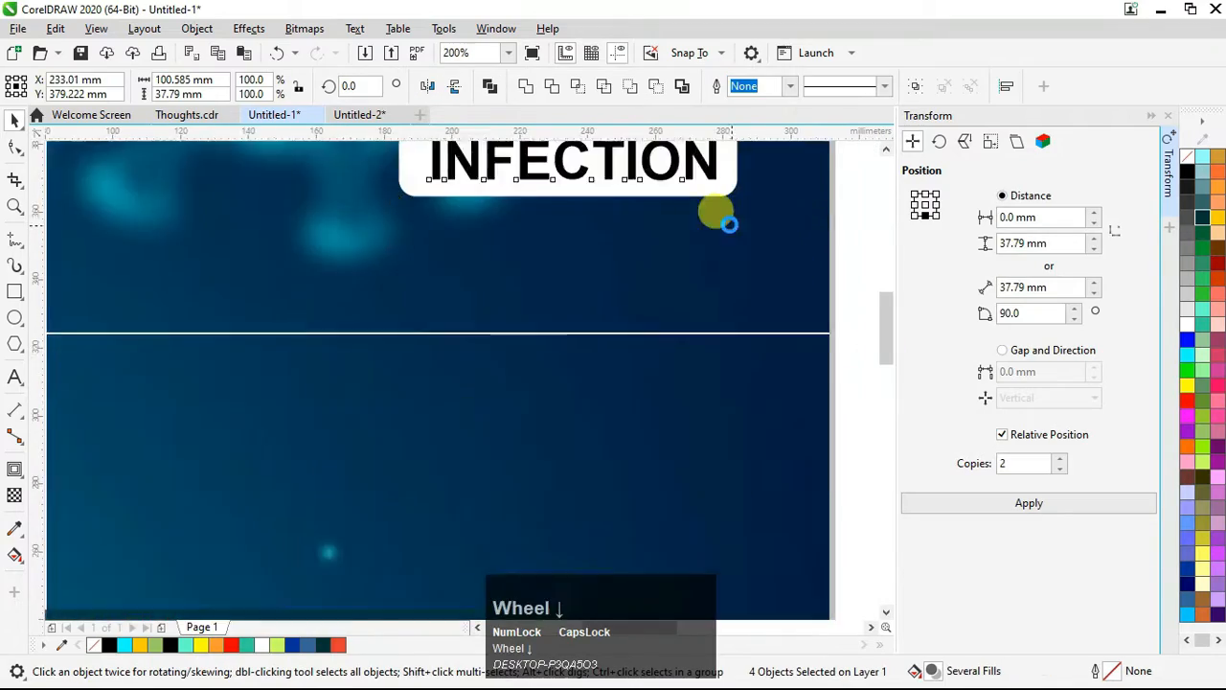
drag(752, 253, 560, 311)
click(817, 187)
scroll(519, 301, down, 1)
click(613, 259)
scroll(422, 202, down, 1)
click(540, 266)
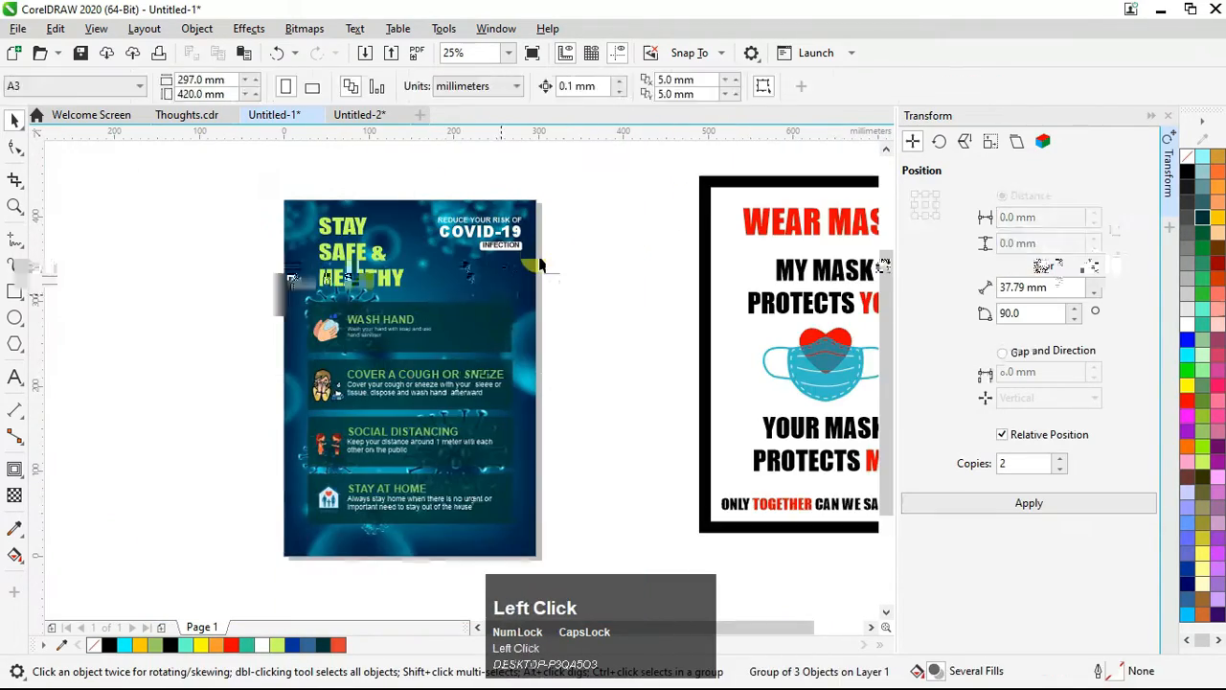
Step: Draw a rectangular strip about 294 mm wide and 22 mm high along the poster's bottom edge
scroll(353, 498, up, 1)
scroll(362, 441, down, 1)
click(373, 477)
scroll(358, 497, up, 1)
key(F6)
drag(211, 447, 708, 486)
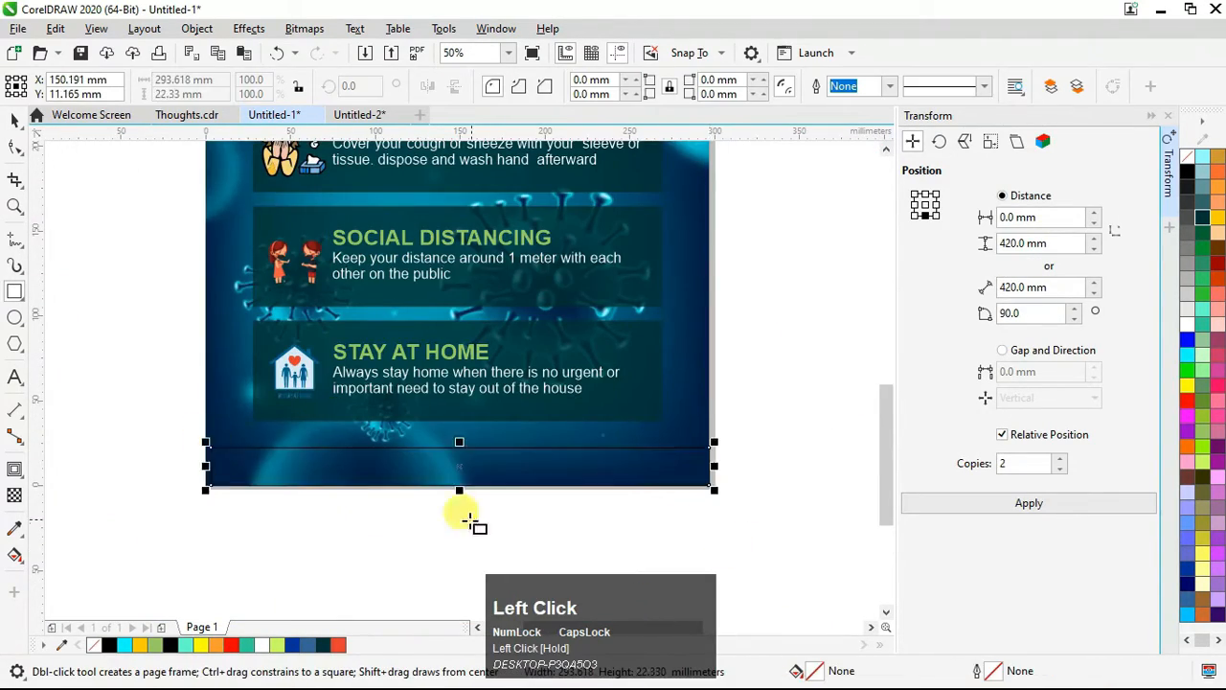
Step: Widen the bottom strip to the 297 mm page width, fill it white and remove its outline
scroll(213, 482, up, 3)
scroll(264, 381, down, 2)
key(space)
click(1186, 324)
click(540, 376)
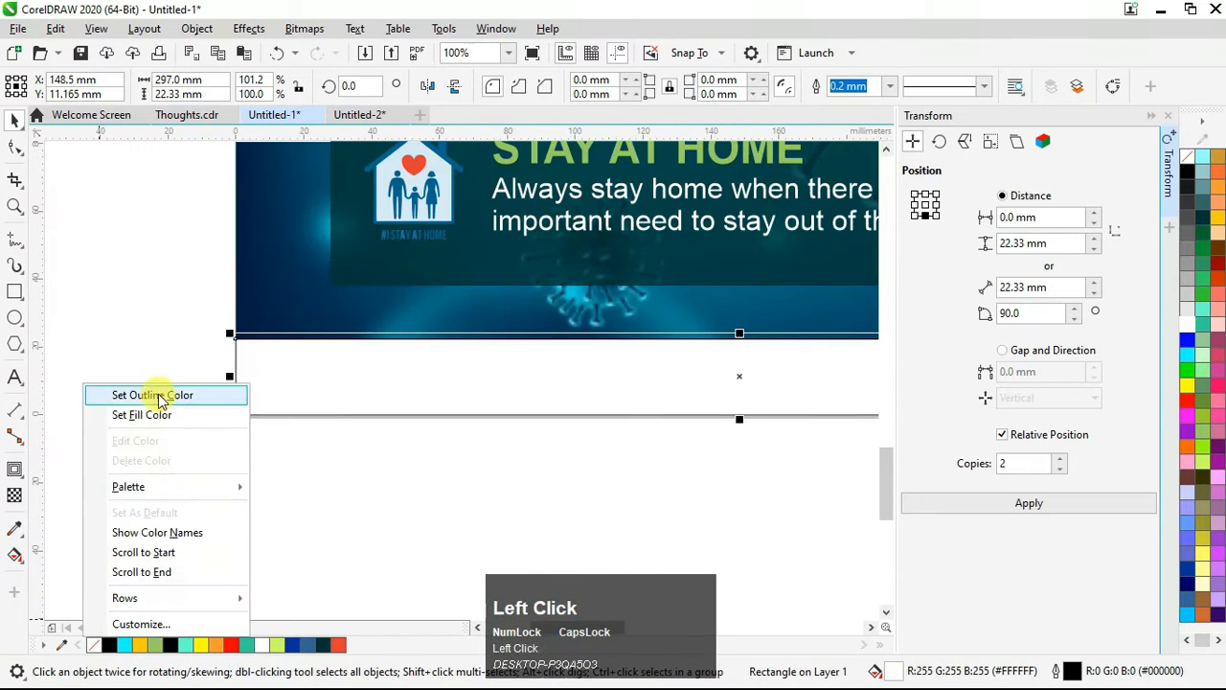
click(159, 401)
click(118, 411)
Step: Add the artistic text "LOGO" on the white strip at the poster's bottom
scroll(117, 411, down, 1)
scroll(118, 411, up, 1)
key(F8)
click(317, 378)
text(LOGO)
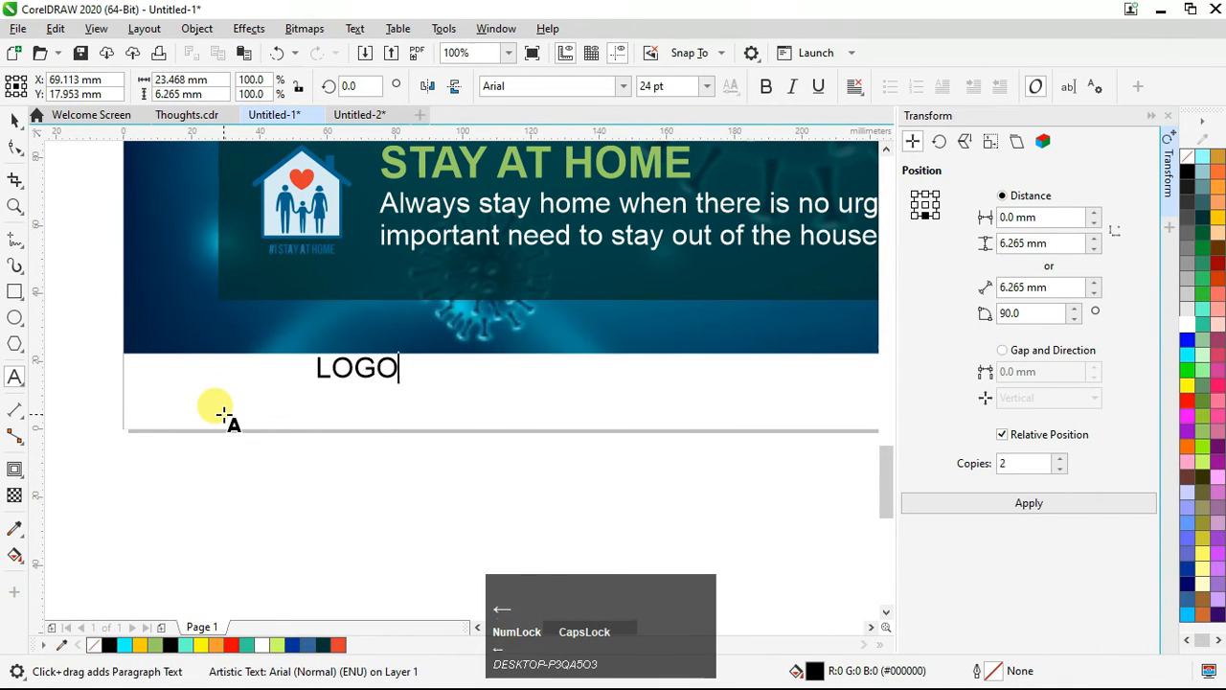